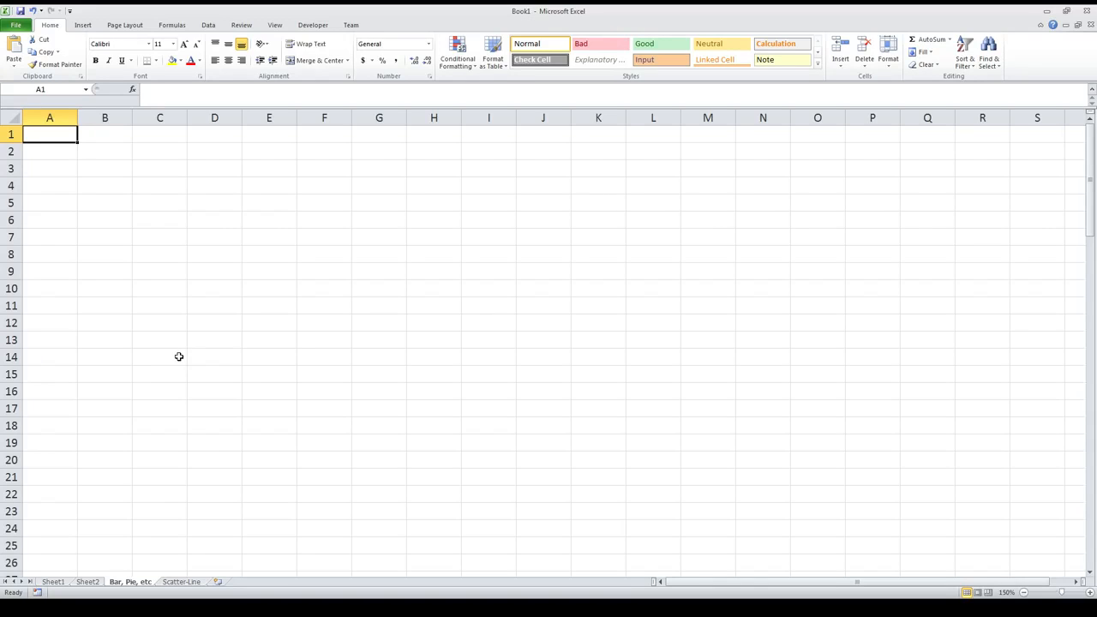
Step: Enter the labels Mechanical, Electrical, Chemical and Civil in cells A1 to A4
text(Mech)
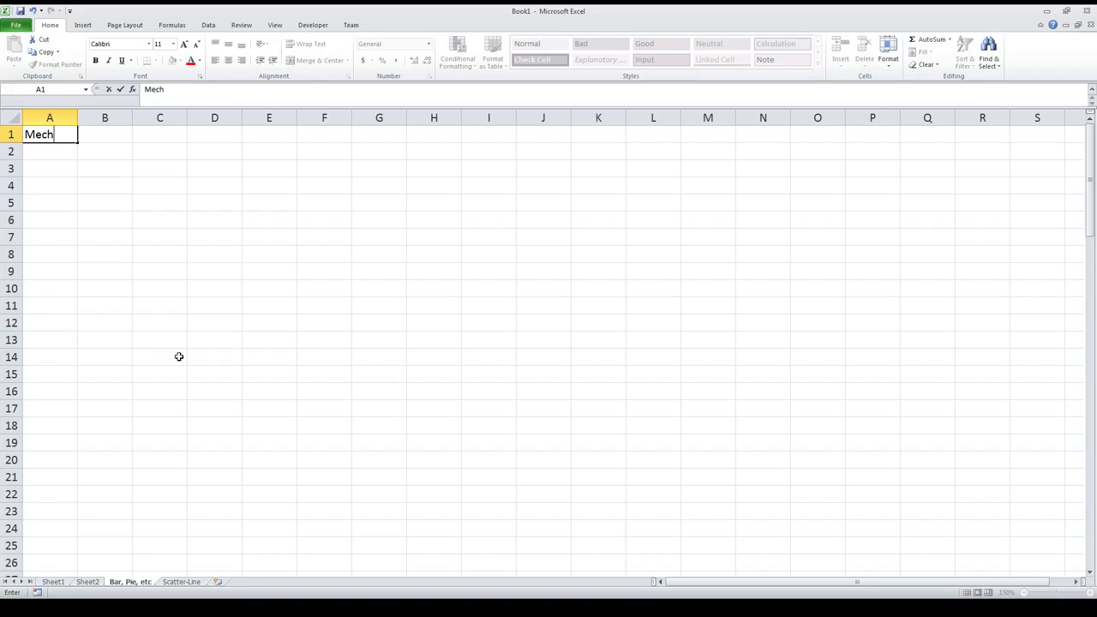
text(anical)
key(Return)
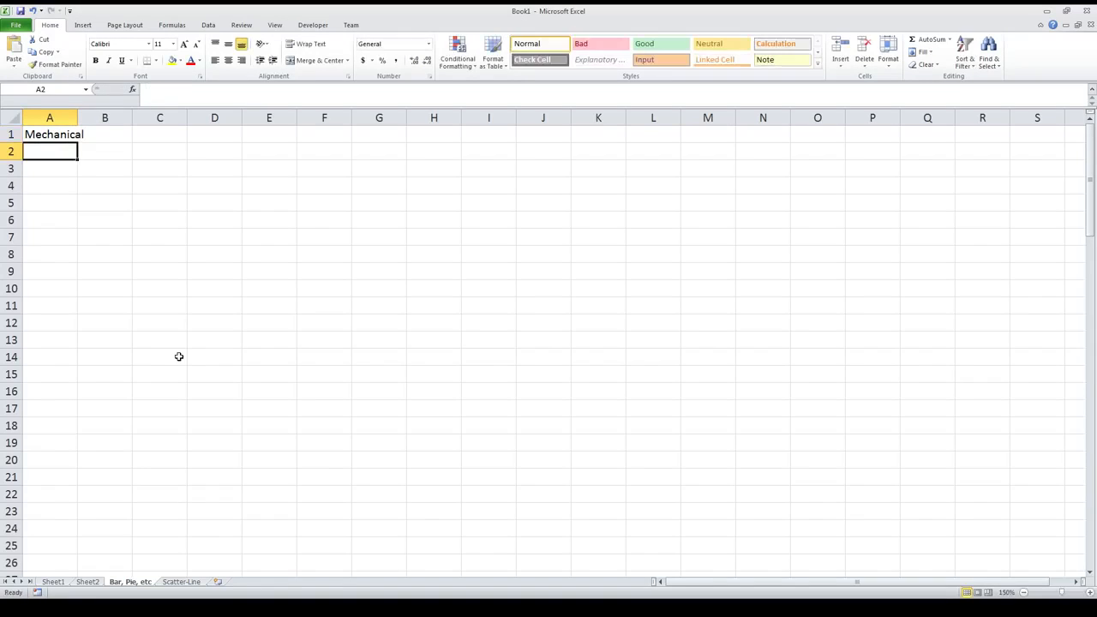
text(Electrical)
key(Return)
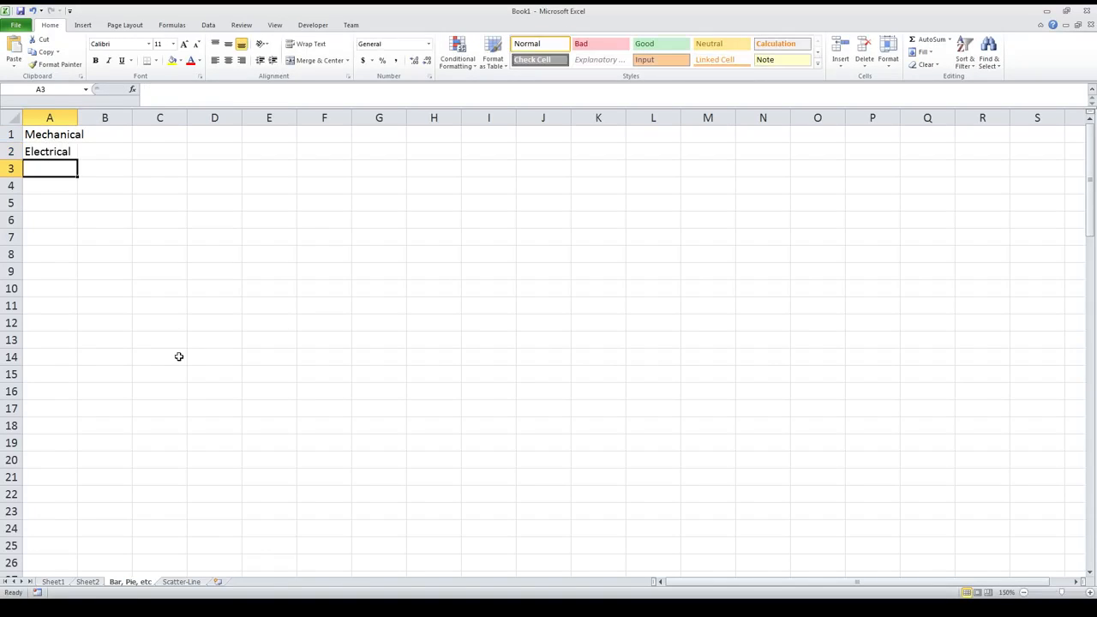
text(Chemical)
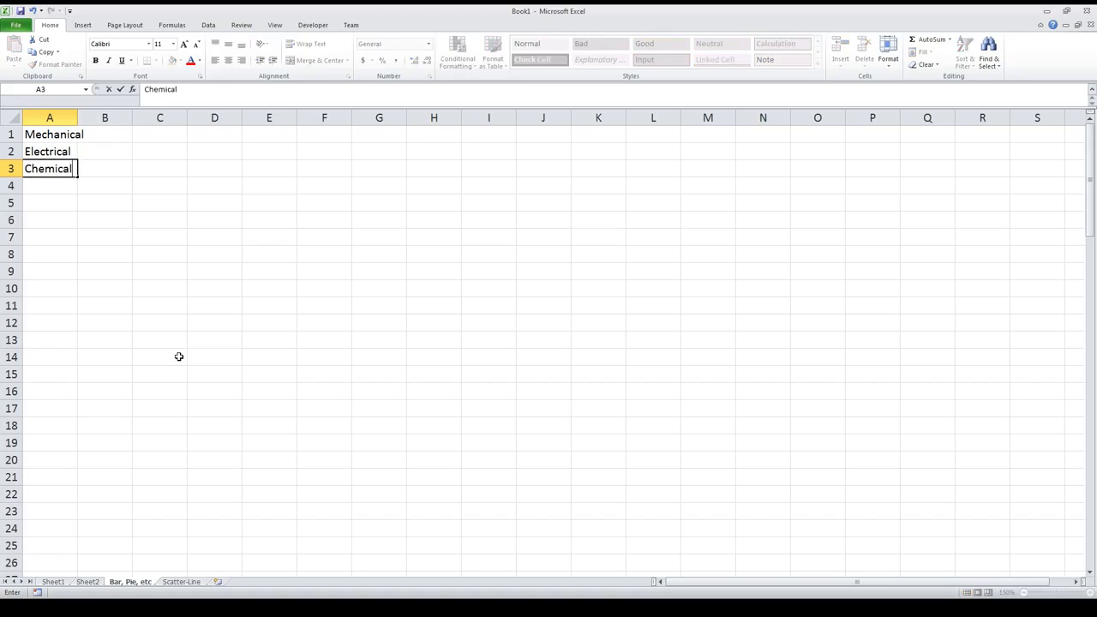
key(Return)
text(Civil)
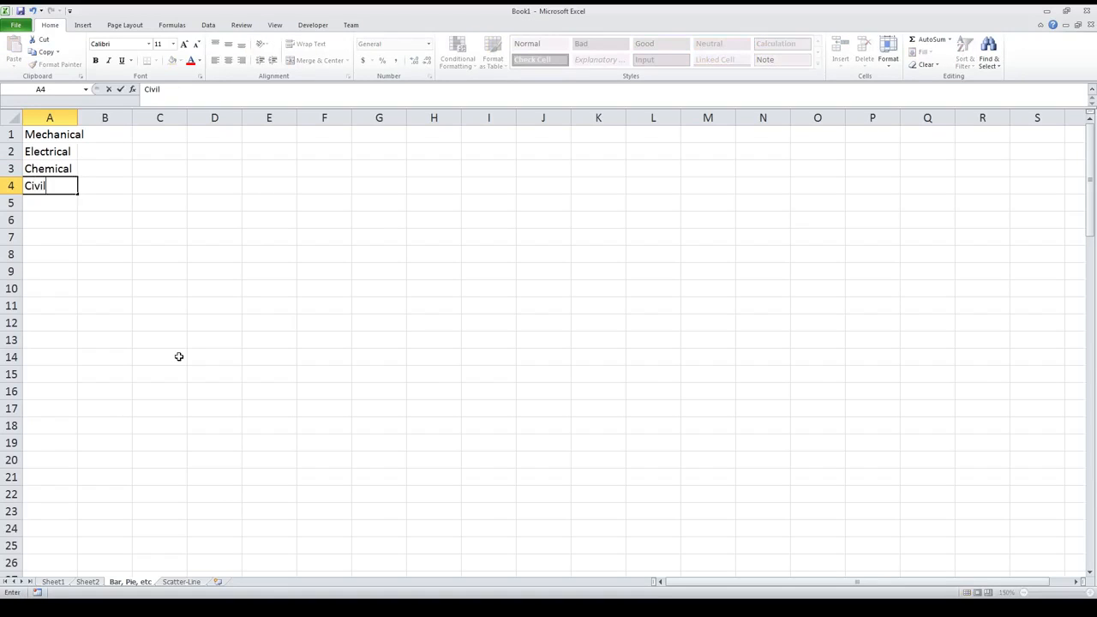
click(149, 304)
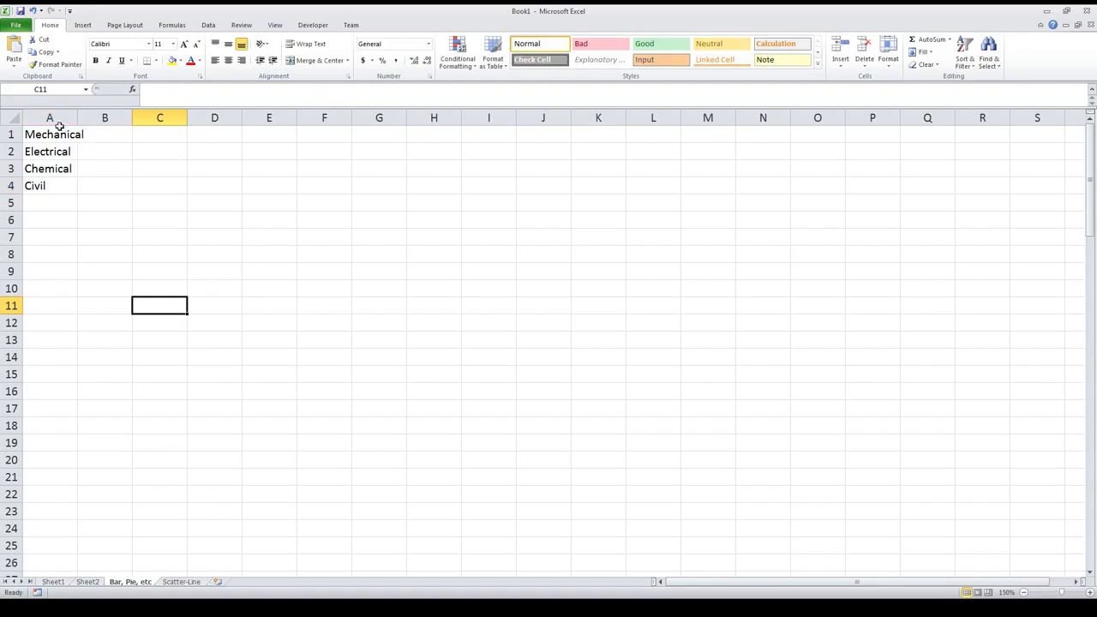
Step: Enter the values 35, 28, 22 and 40 in cells B1 to B4 beside the discipline labels
click(91, 134)
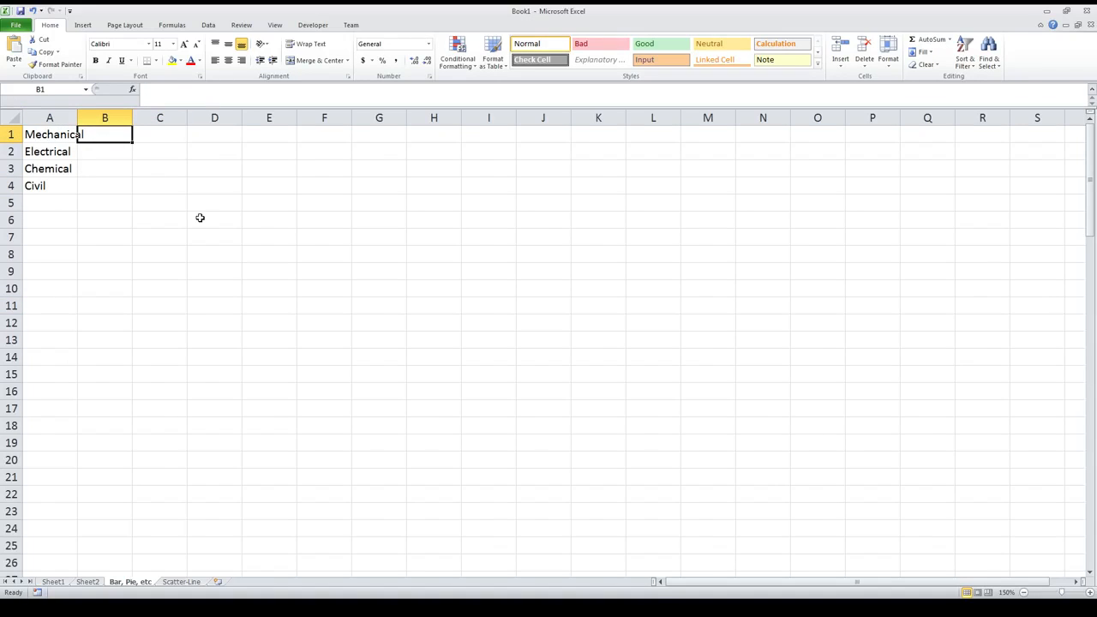
text(35)
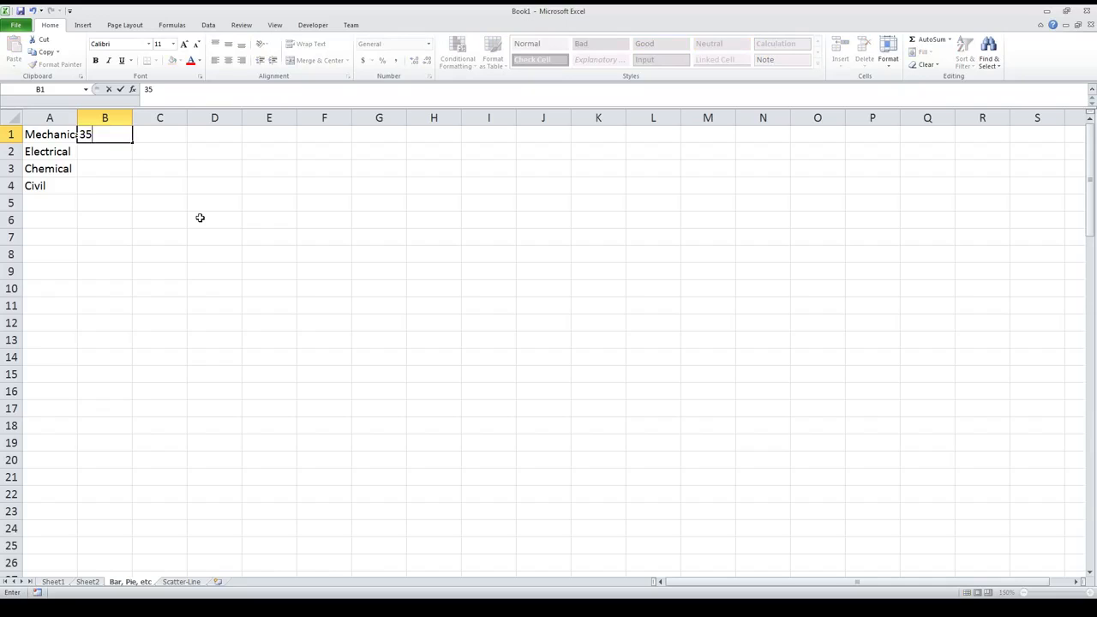
key(Return)
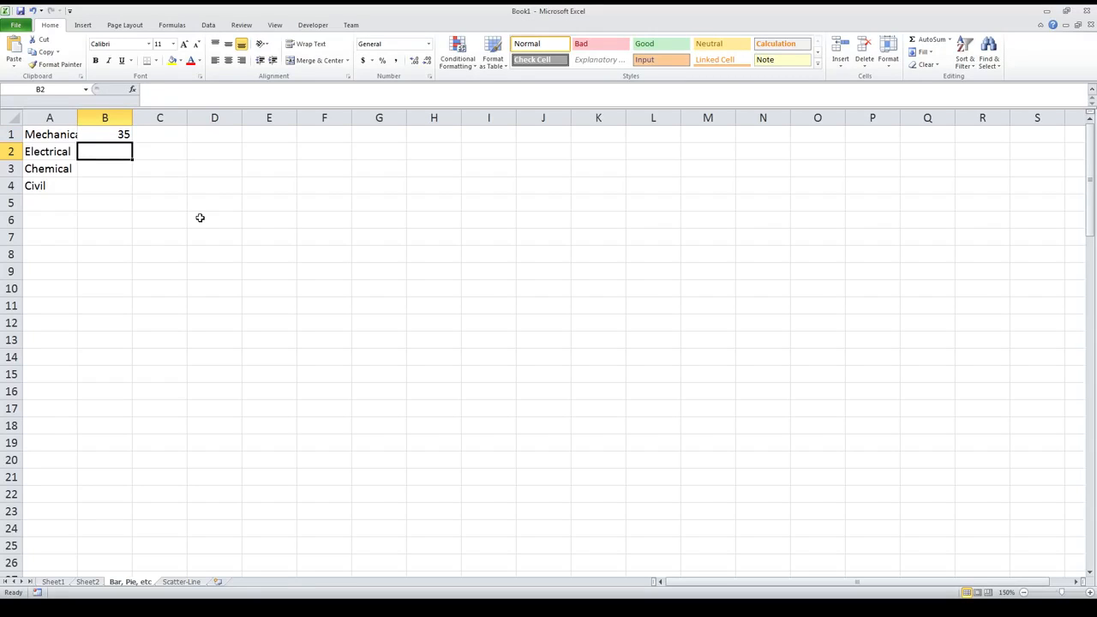
text(28)
key(Return)
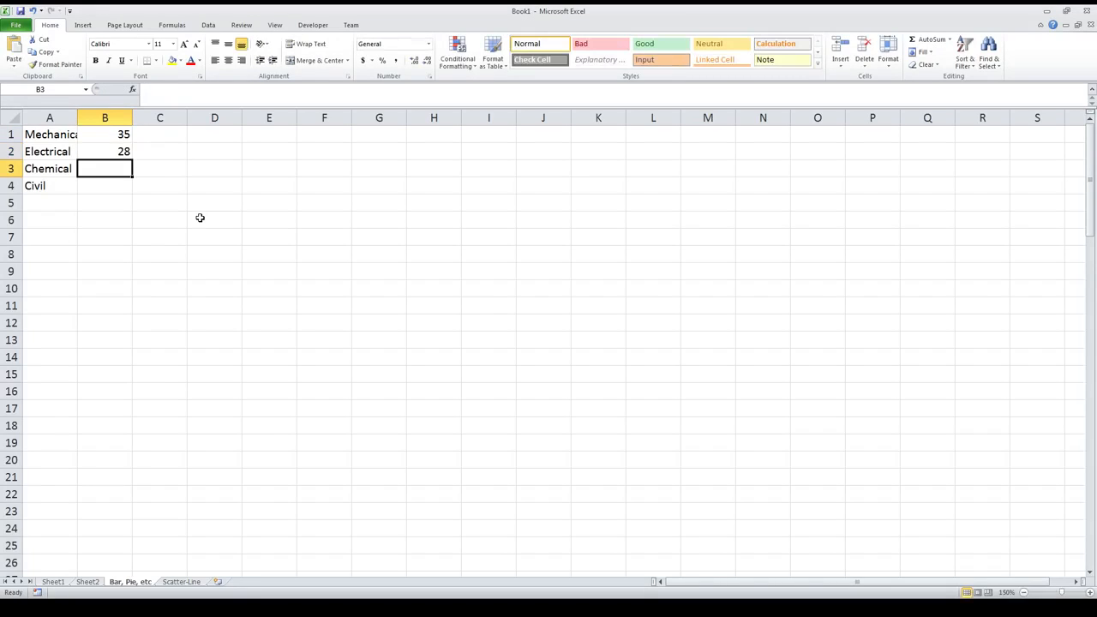
text(22)
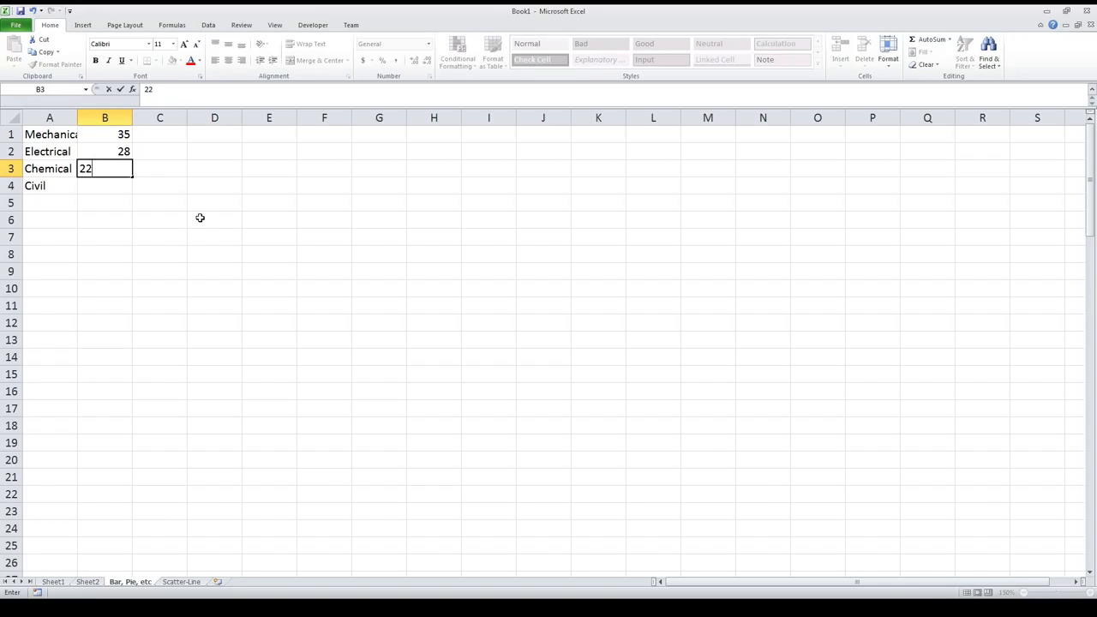
key(Return)
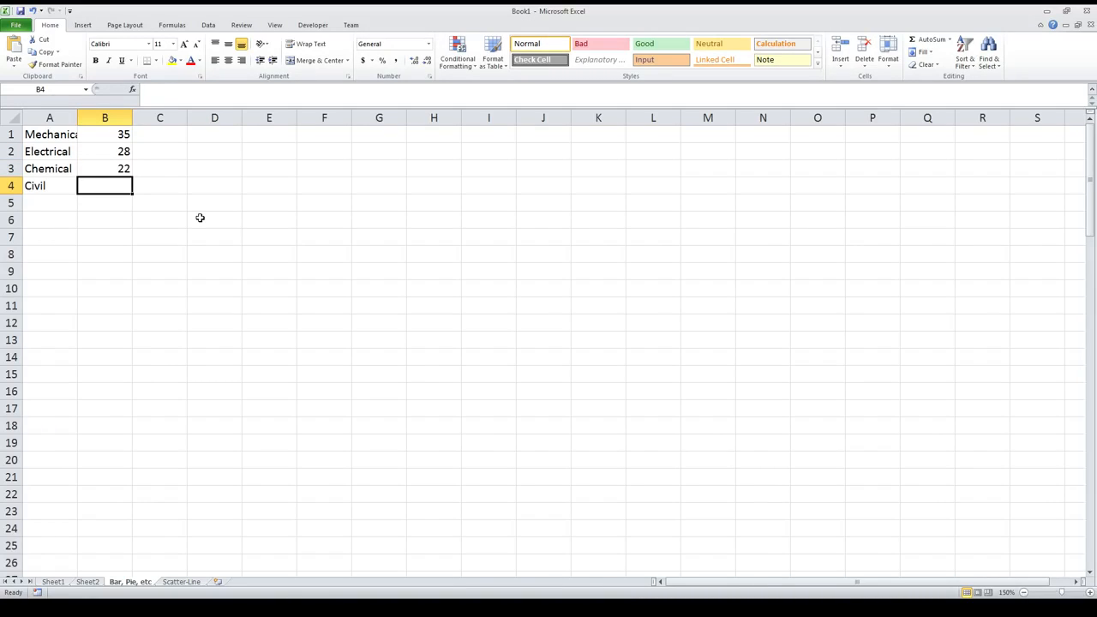
text(40)
key(Return)
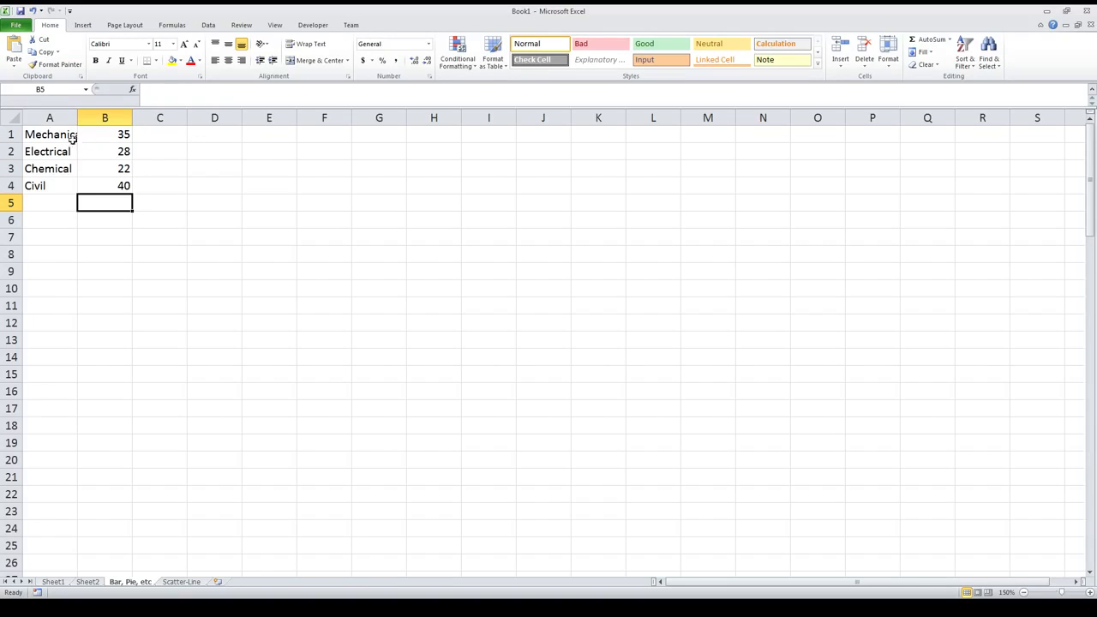
Step: Insert a 2-D clustered column chart from A1:B4 and place it just beside the data, starting near column D
drag(43, 130, 108, 183)
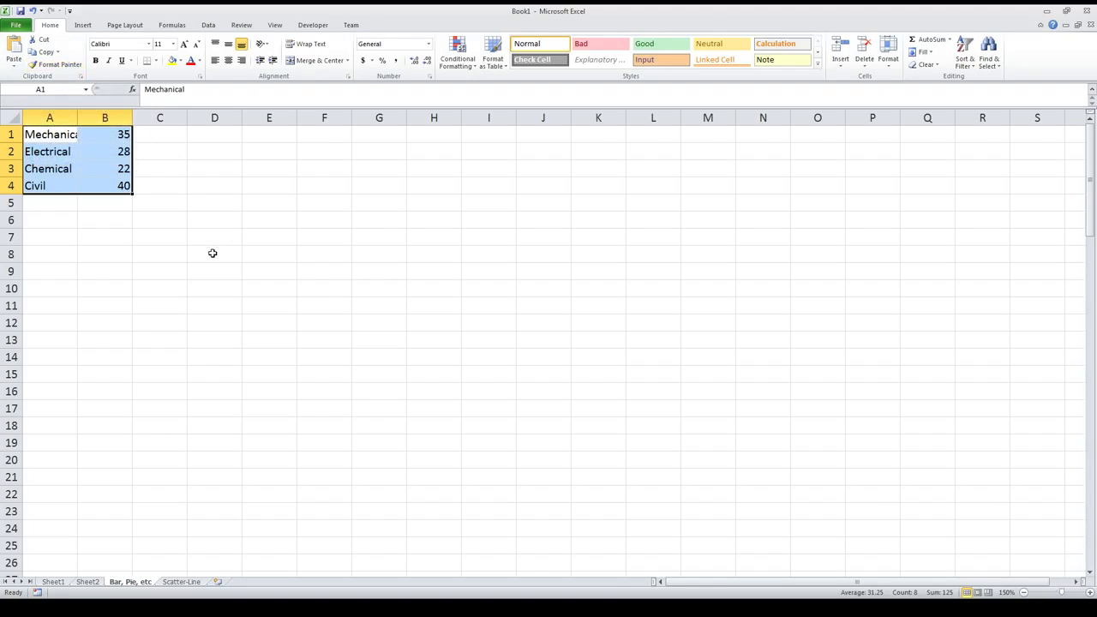
click(190, 190)
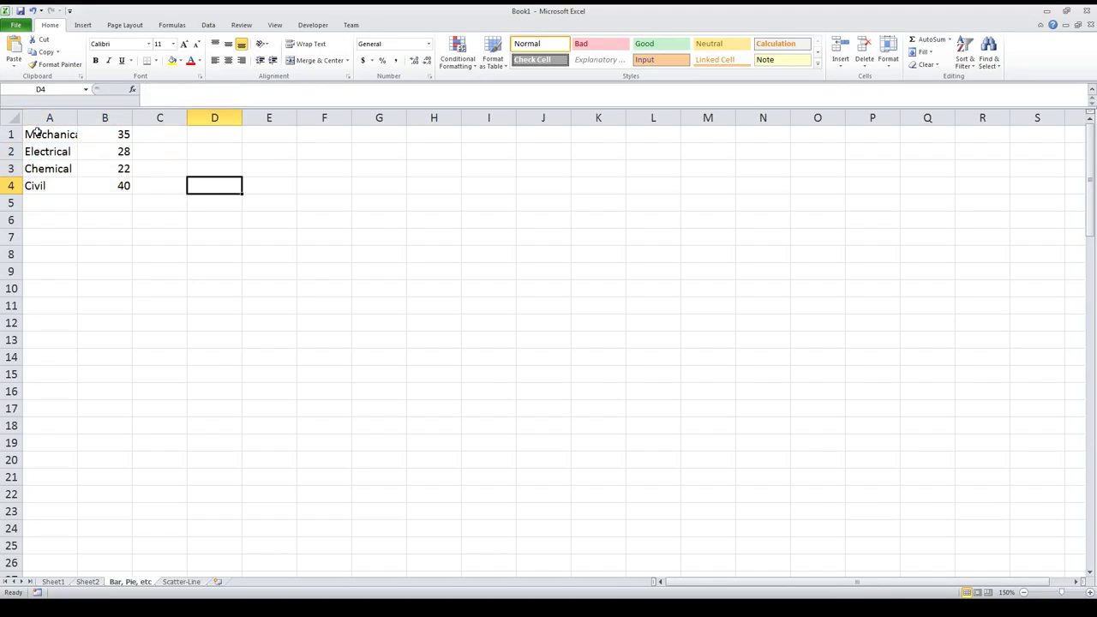
drag(38, 131, 117, 189)
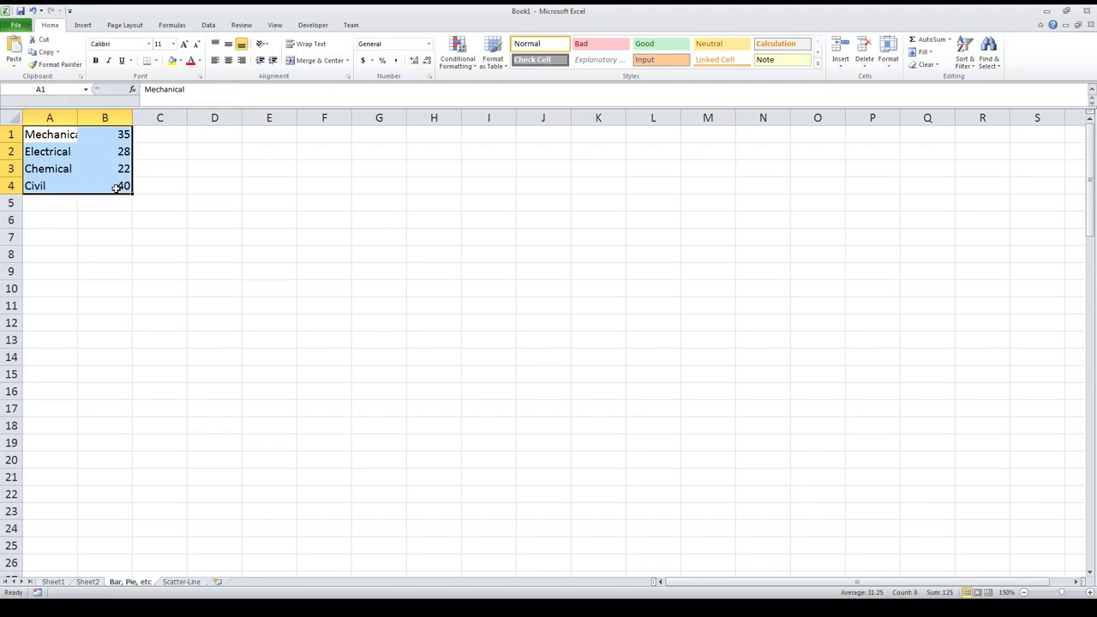
click(82, 26)
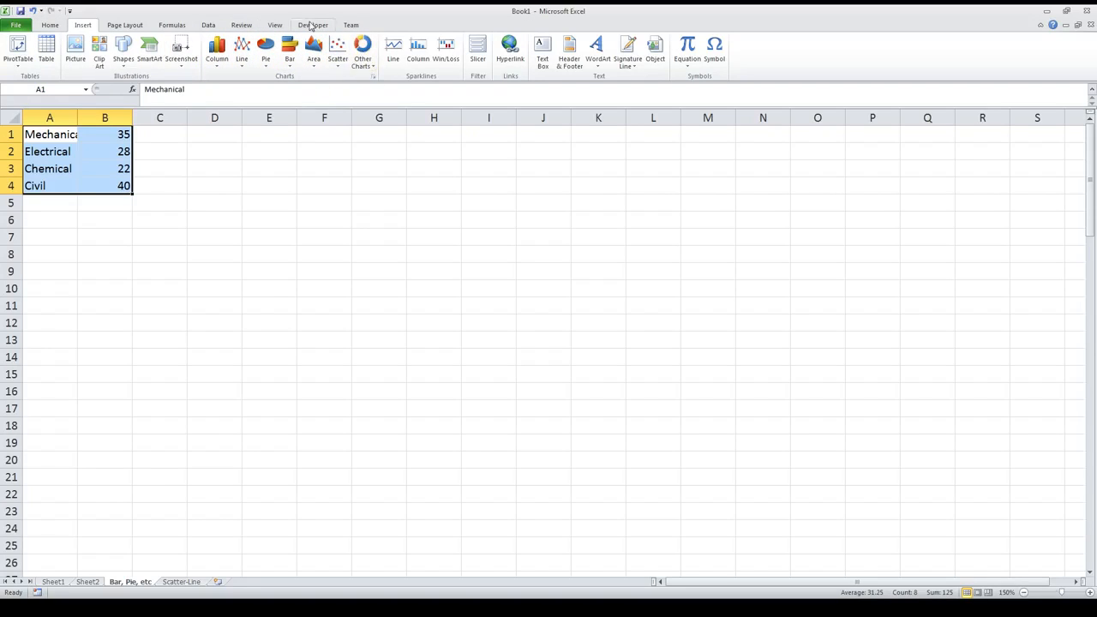
click(217, 48)
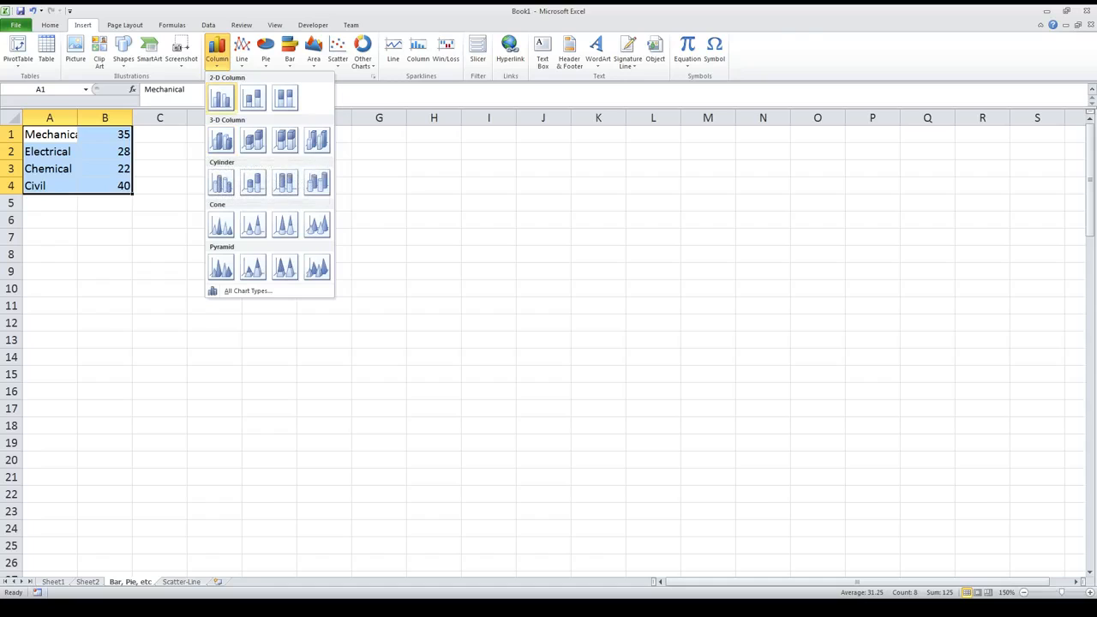
click(220, 99)
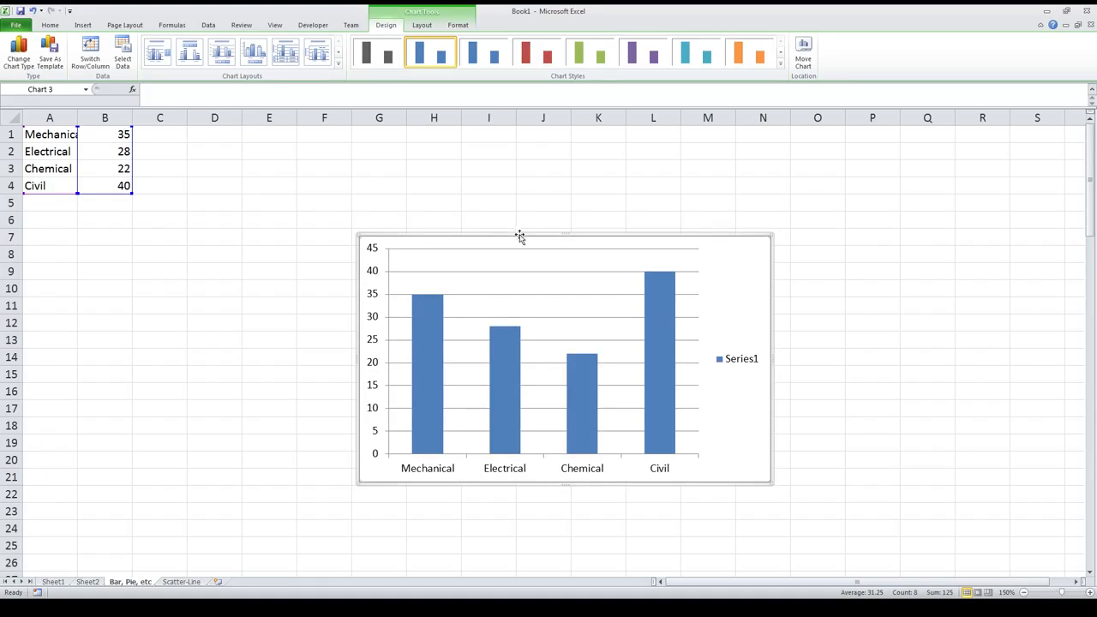
drag(521, 234, 410, 152)
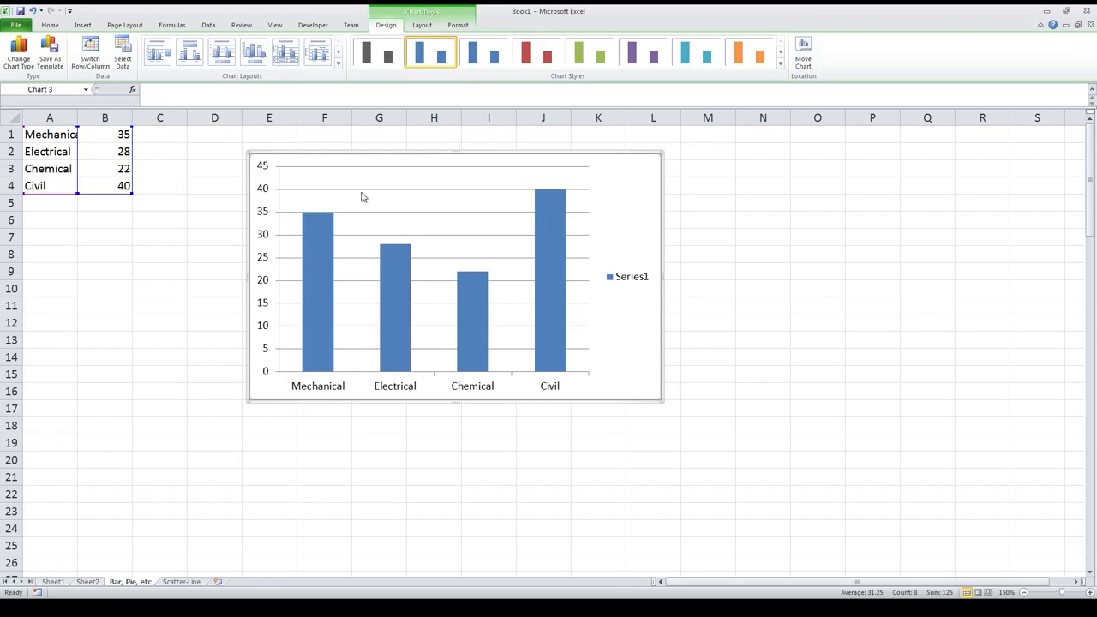
drag(324, 153, 286, 151)
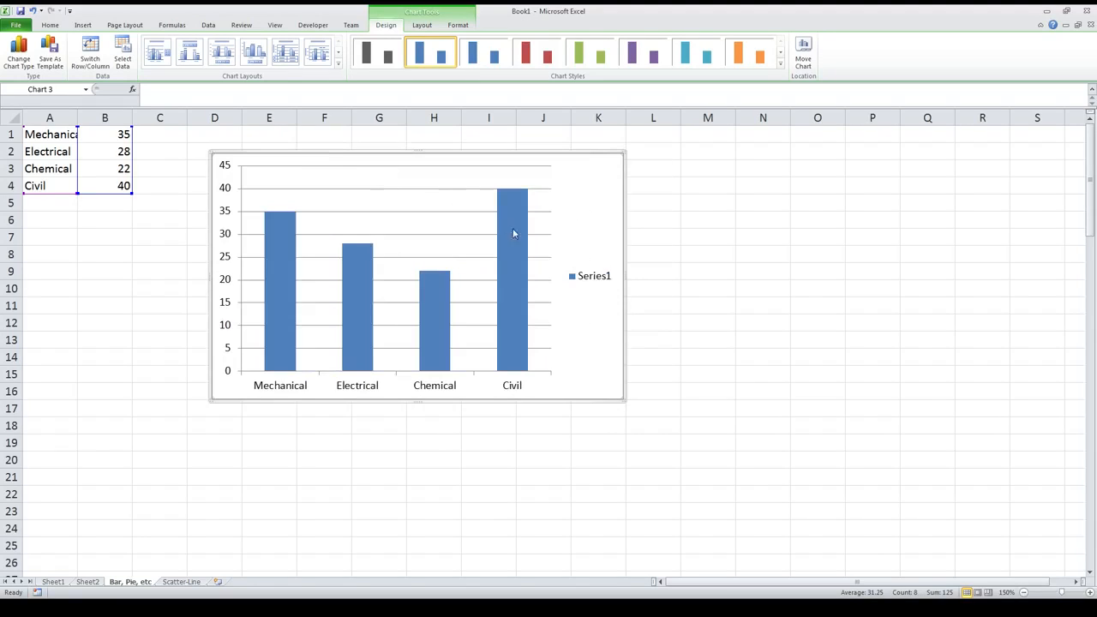
Step: Apply the chart layout that has both axis titles, dense horizontal gridlines, a legend and no chart title
click(160, 57)
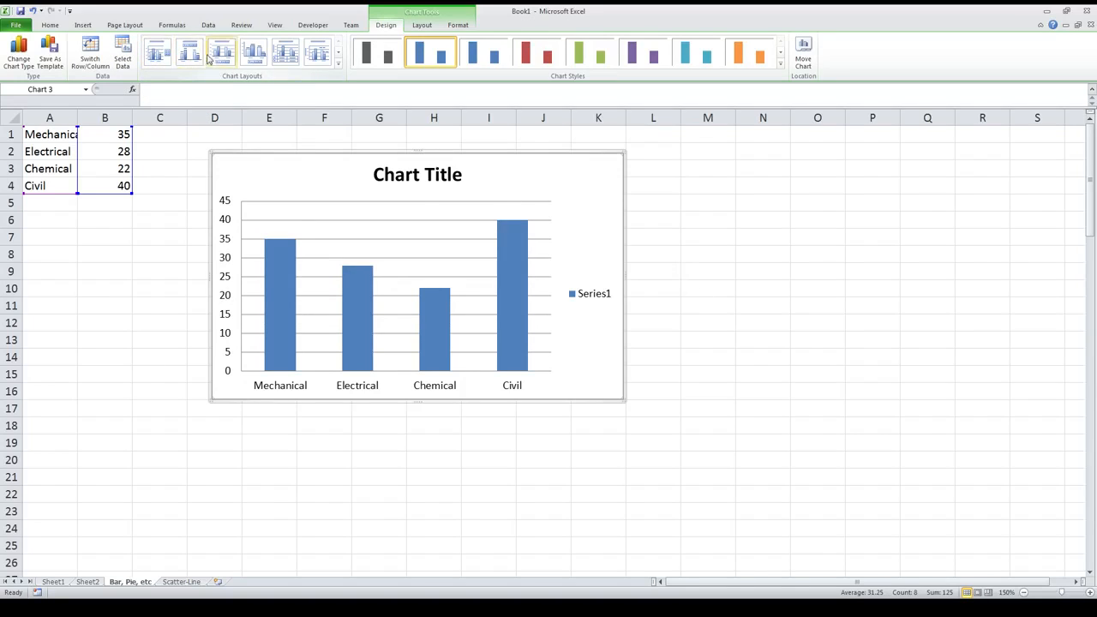
click(338, 52)
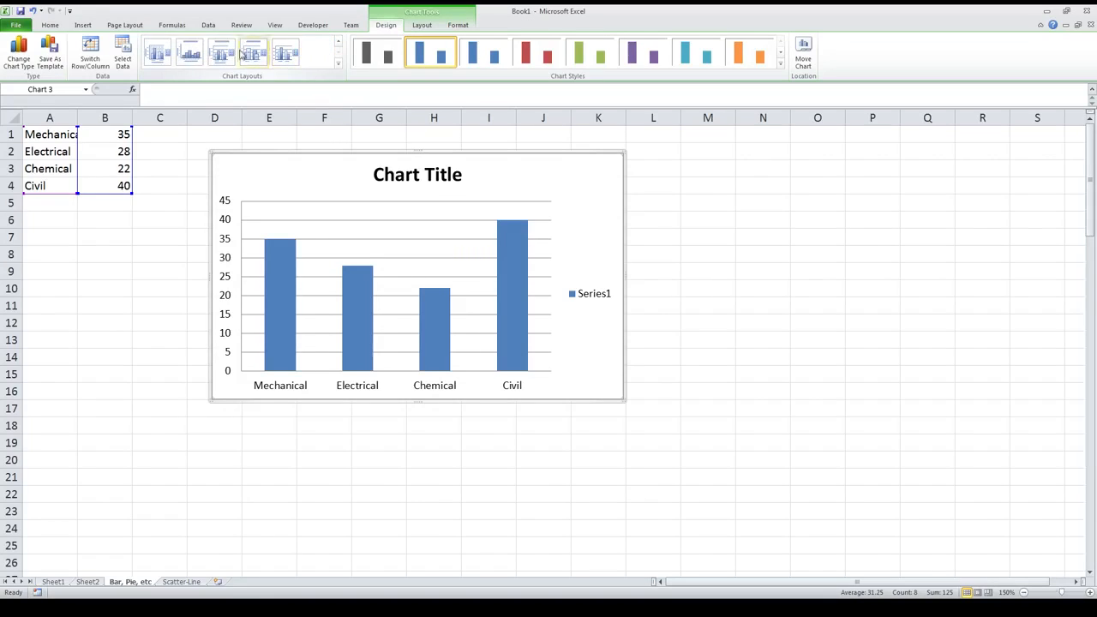
click(160, 56)
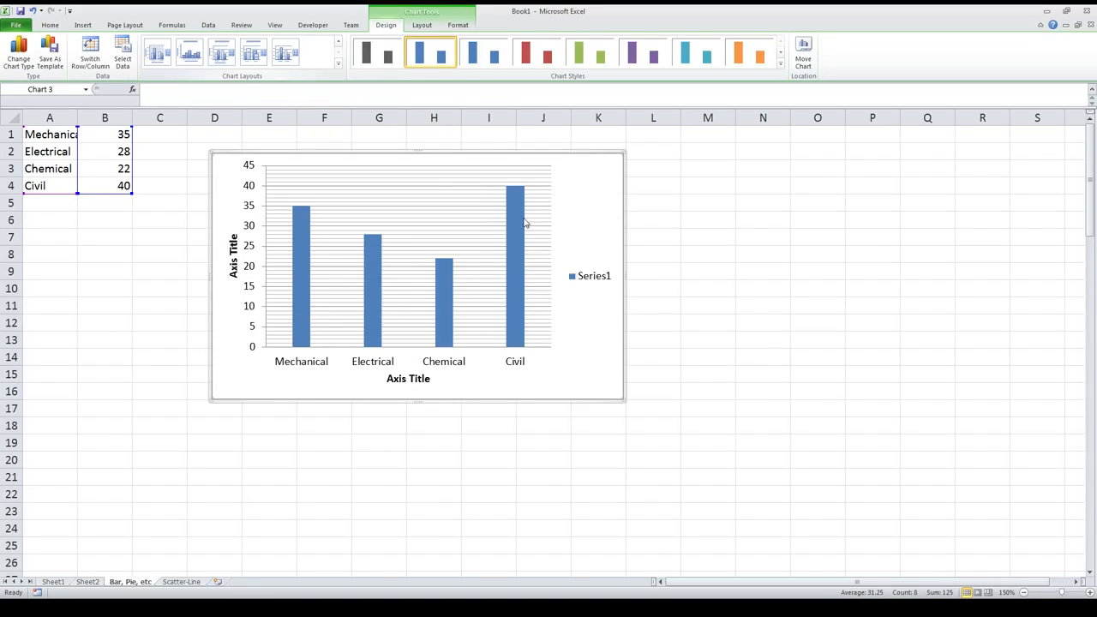
Step: Change the vertical axis title to "Number of Students"
click(232, 268)
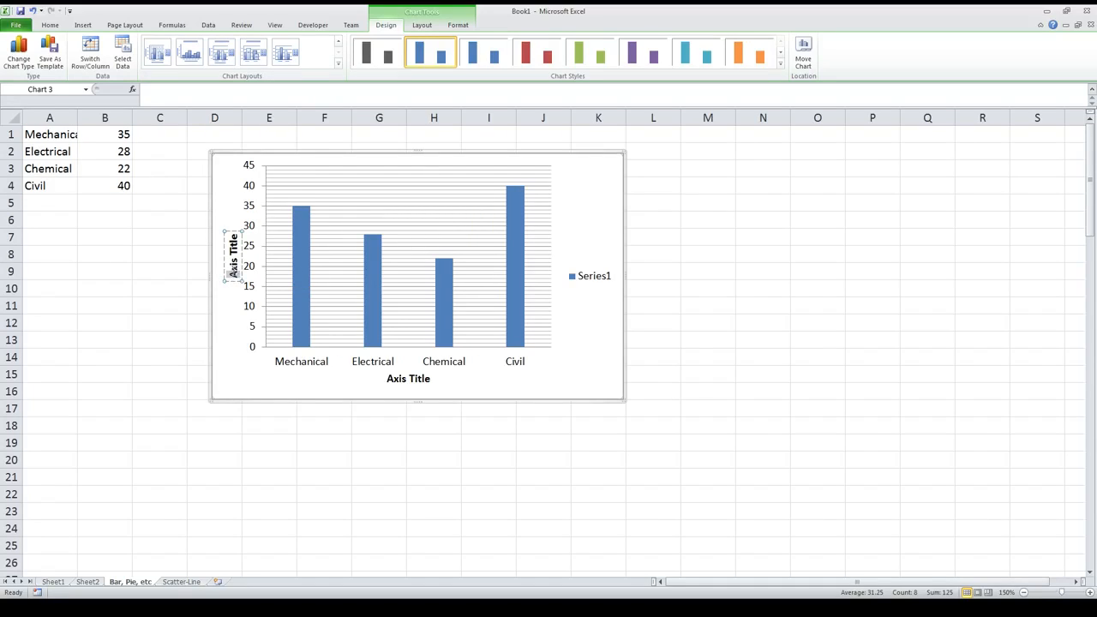
drag(231, 273, 236, 241)
text(N)
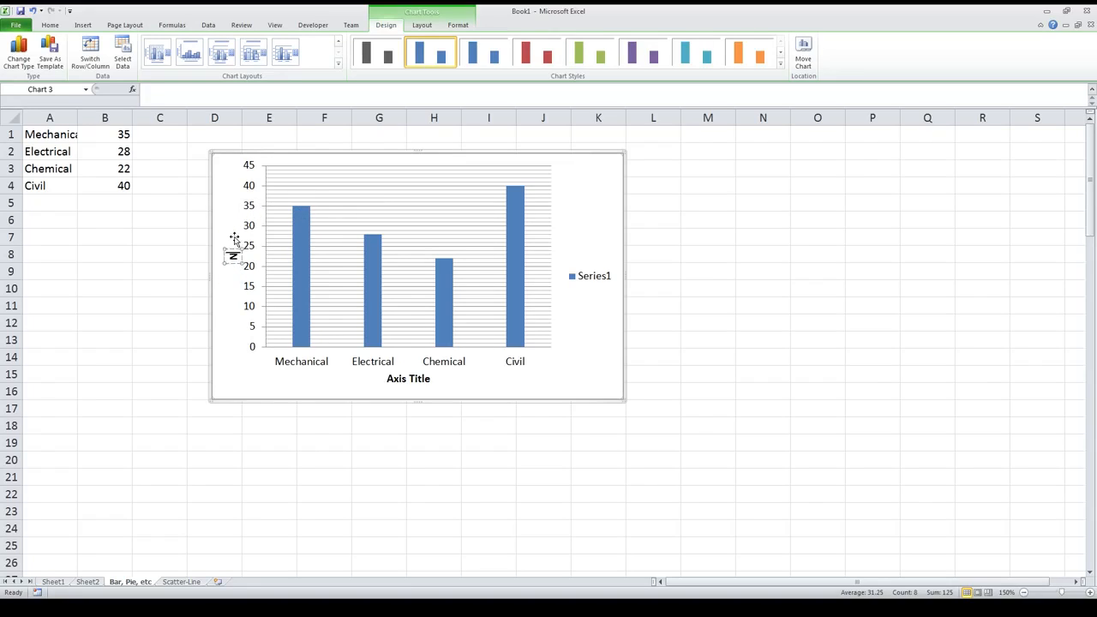
text(umber of Students)
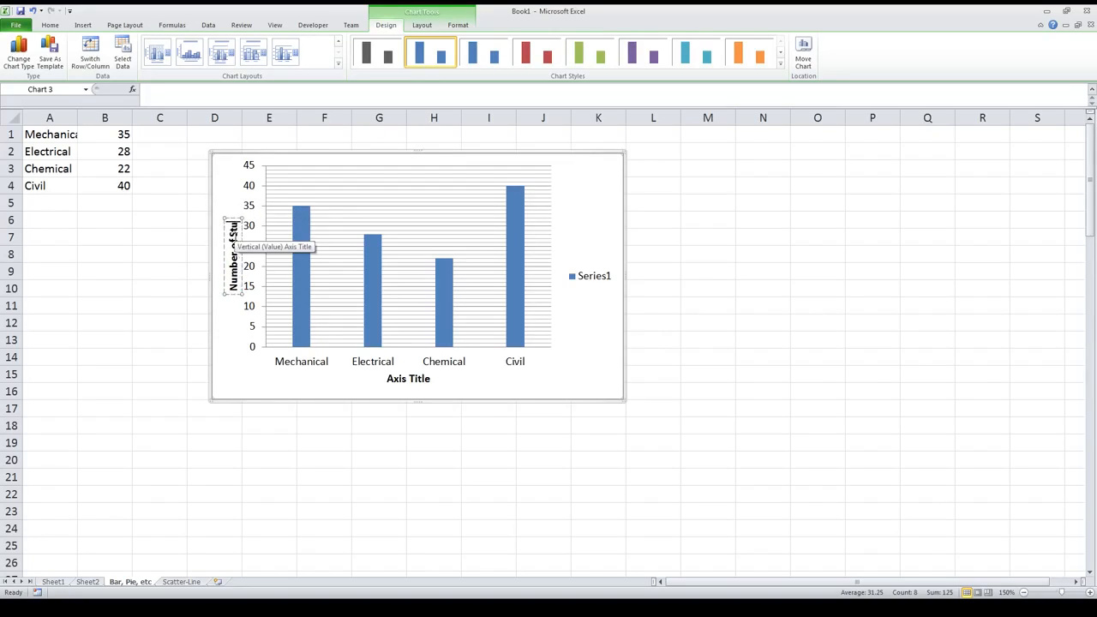
Step: Change the horizontal axis title to "Discipline"
click(406, 379)
drag(386, 379, 434, 378)
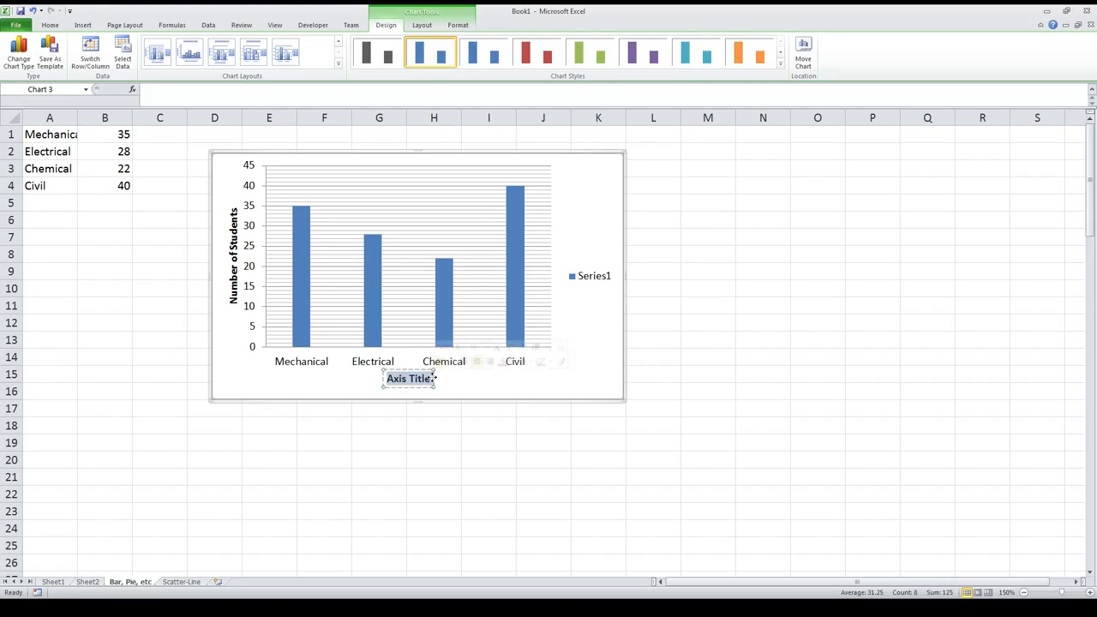
text(Discip)
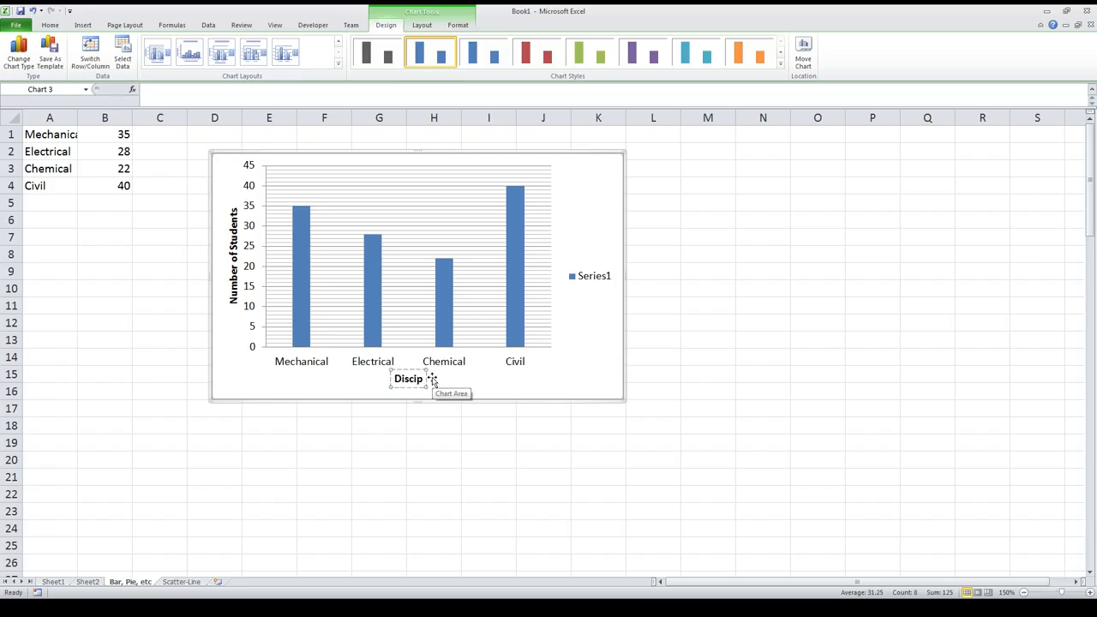
text(line)
Step: Delete the chart's Series1 legend and move the chart about two columns farther from the data
click(576, 277)
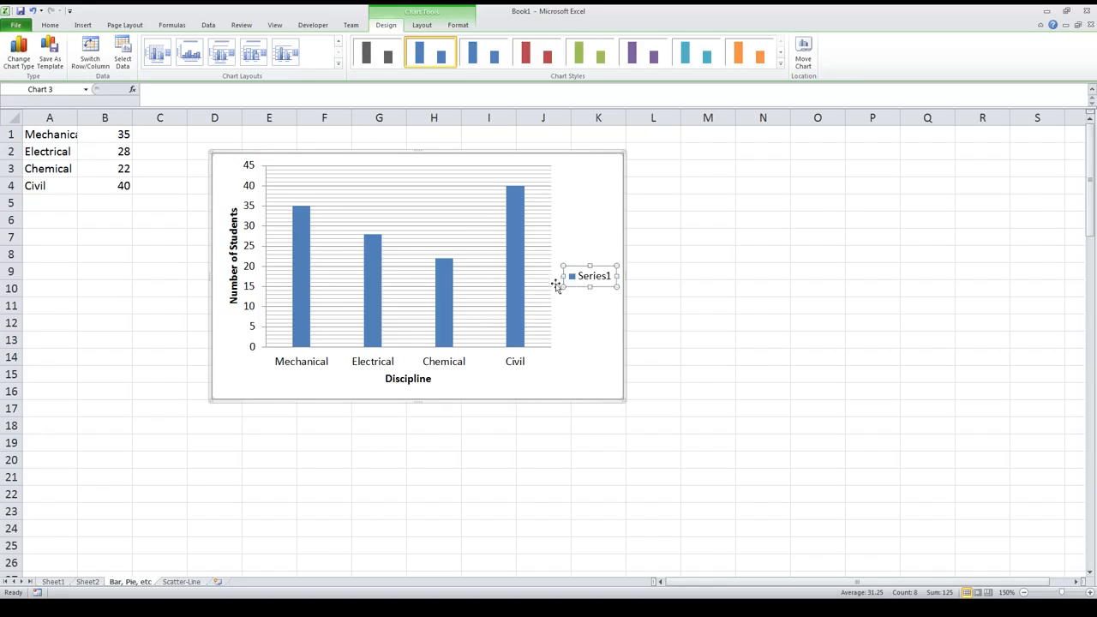
key(Delete)
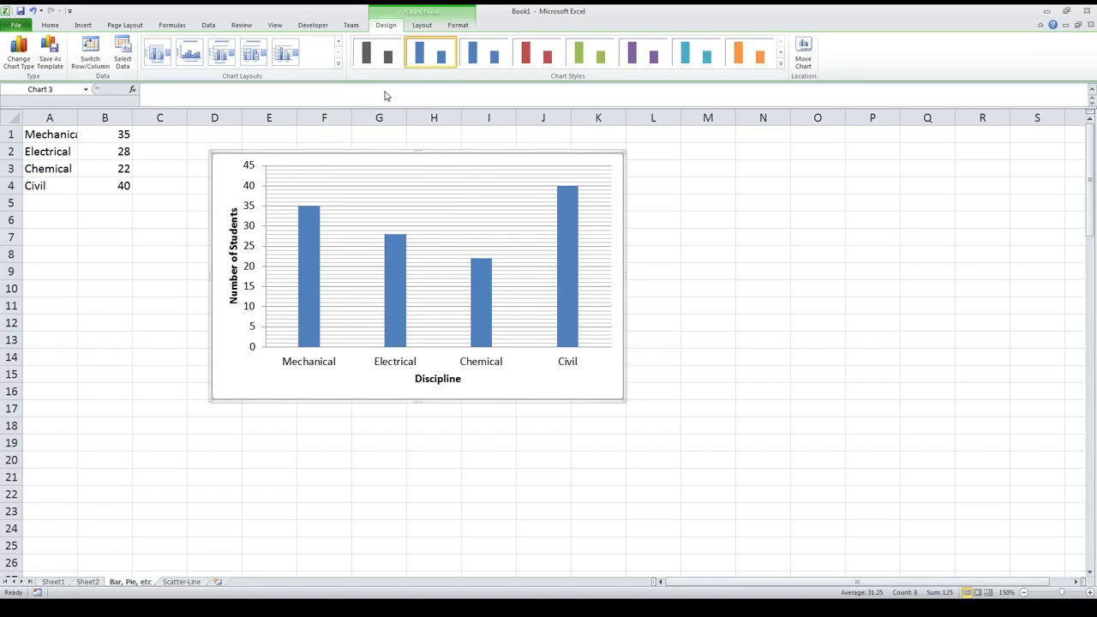
drag(436, 152, 533, 156)
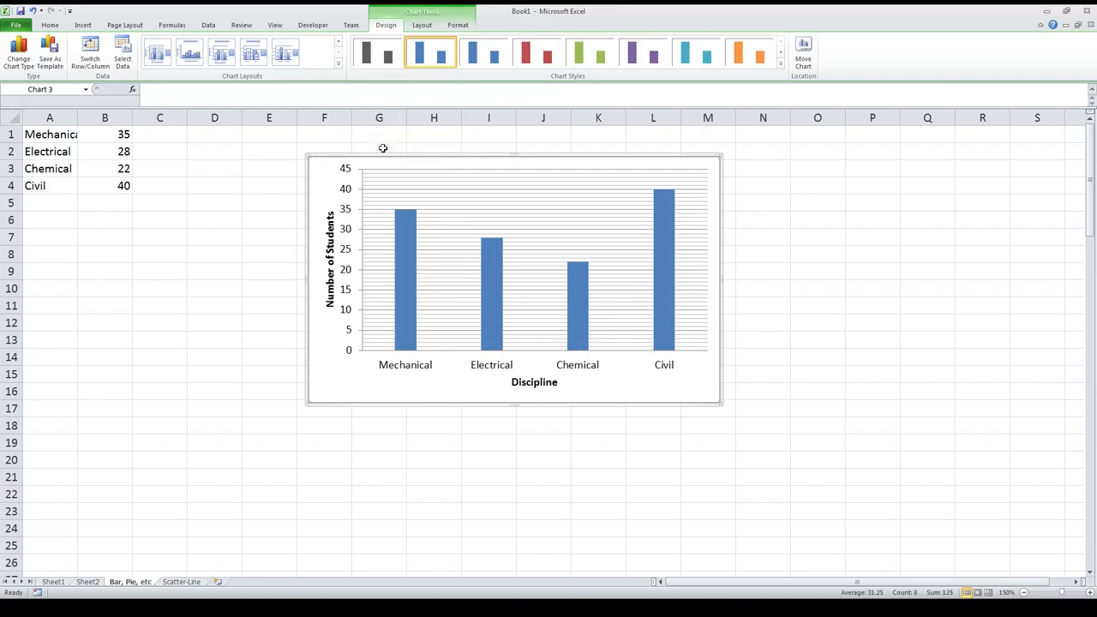
Step: Apply a different preset chart style to the column chart
click(422, 27)
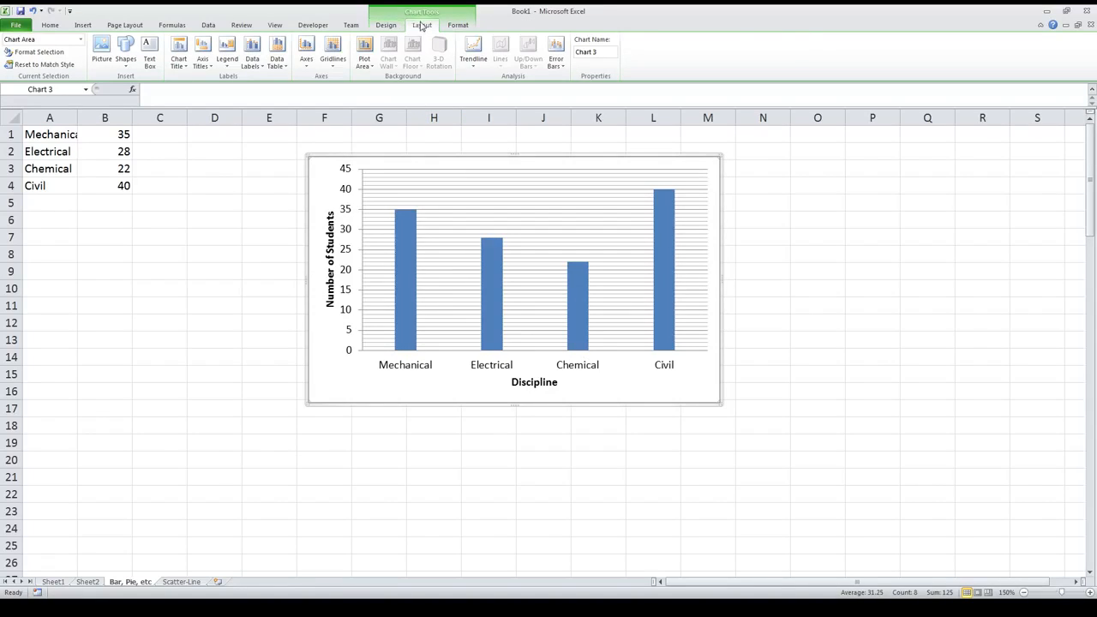
click(386, 29)
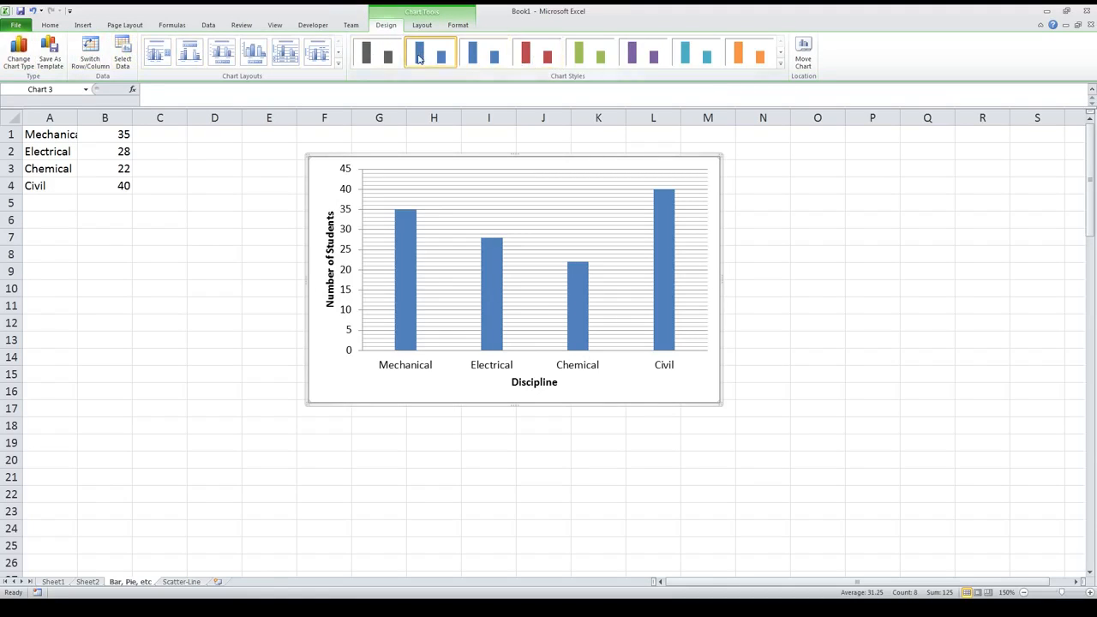
click(537, 55)
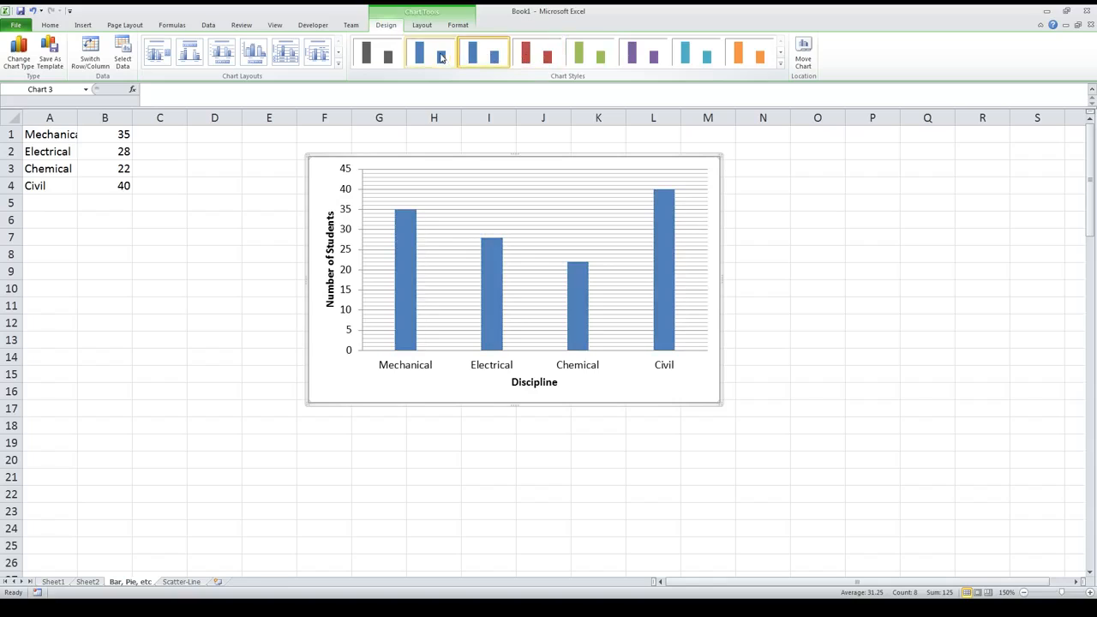
Step: Apply the purple preset chart style to the column chart and view the chart title placement options
click(643, 55)
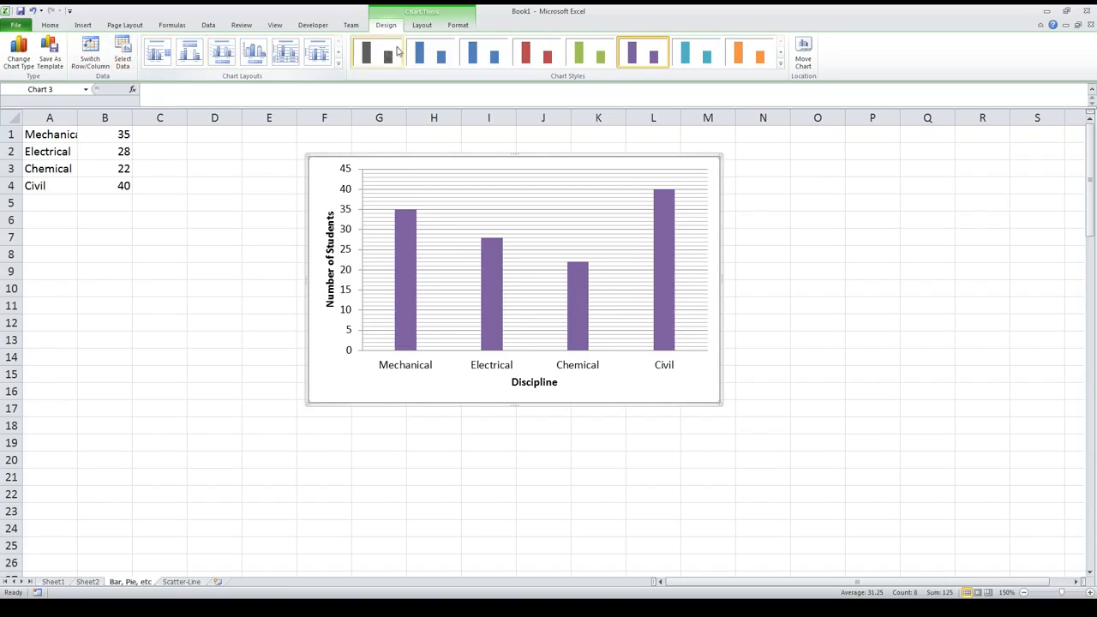
click(421, 25)
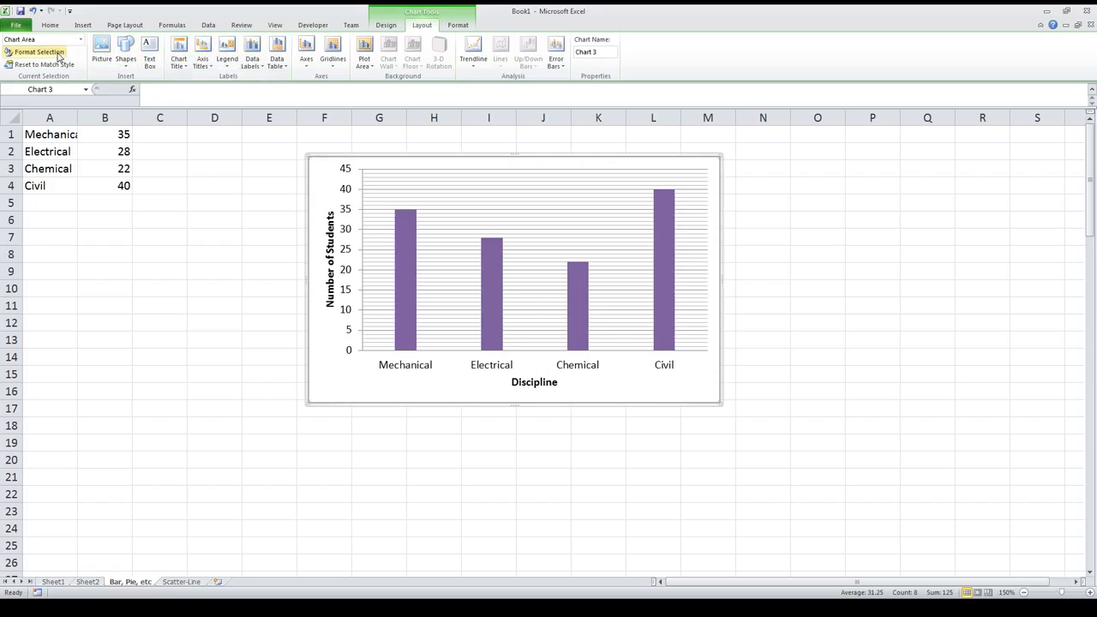
click(179, 53)
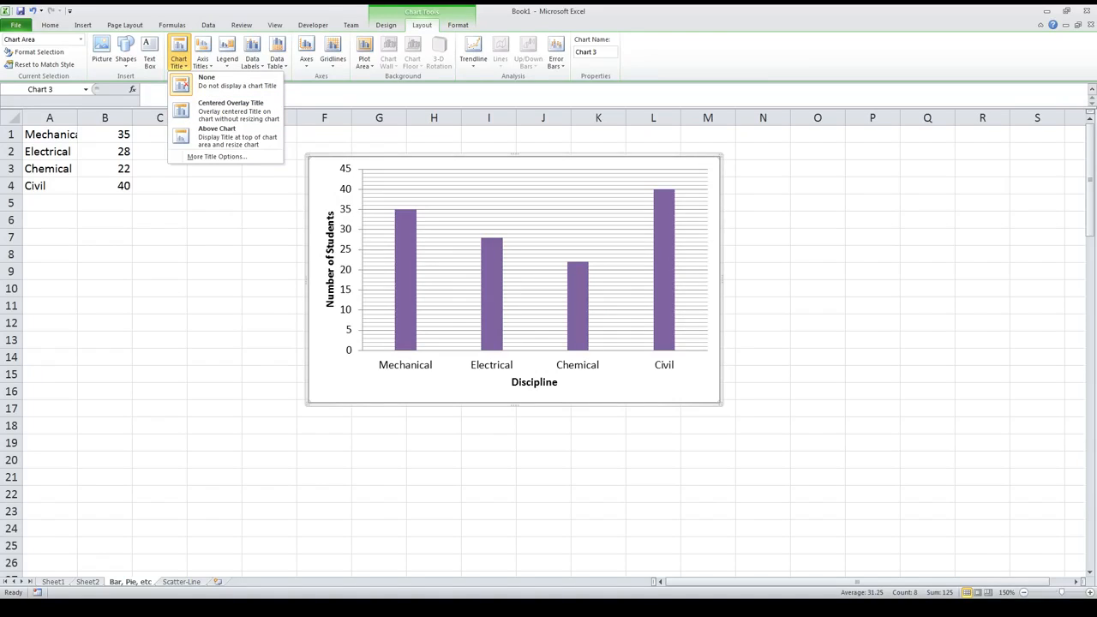
click(454, 25)
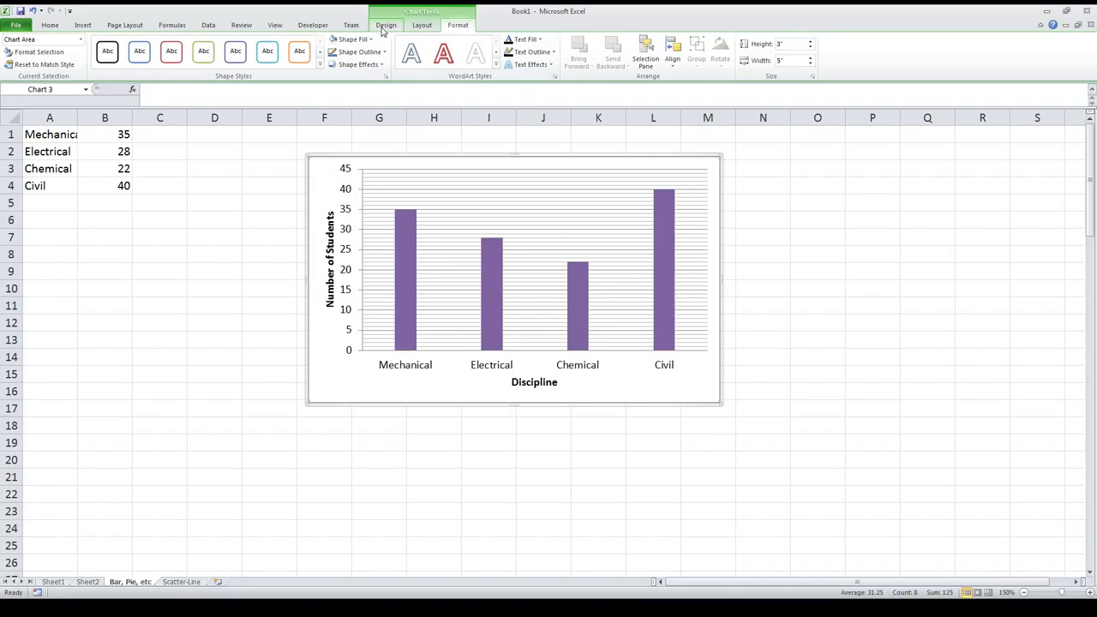
Step: Change the column chart to a clustered bar chart
click(385, 26)
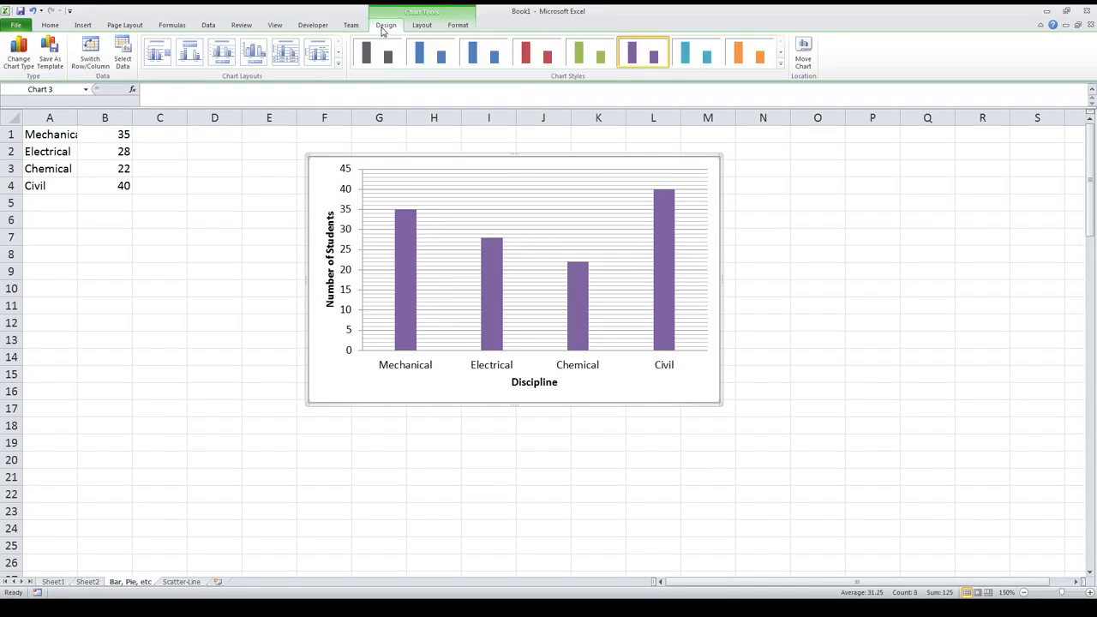
click(20, 53)
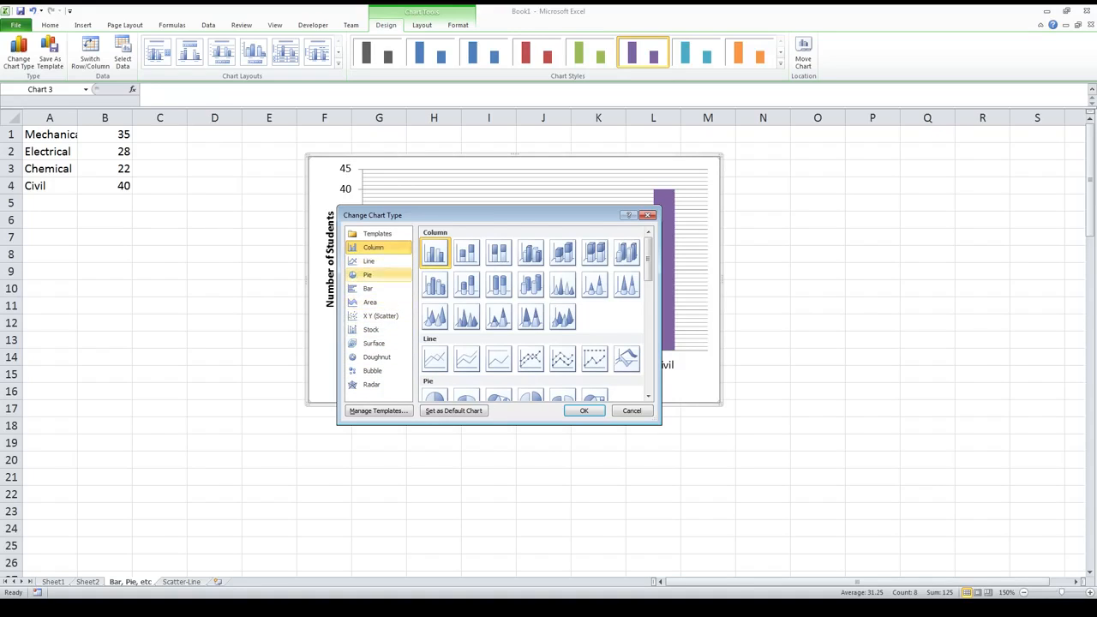
click(373, 288)
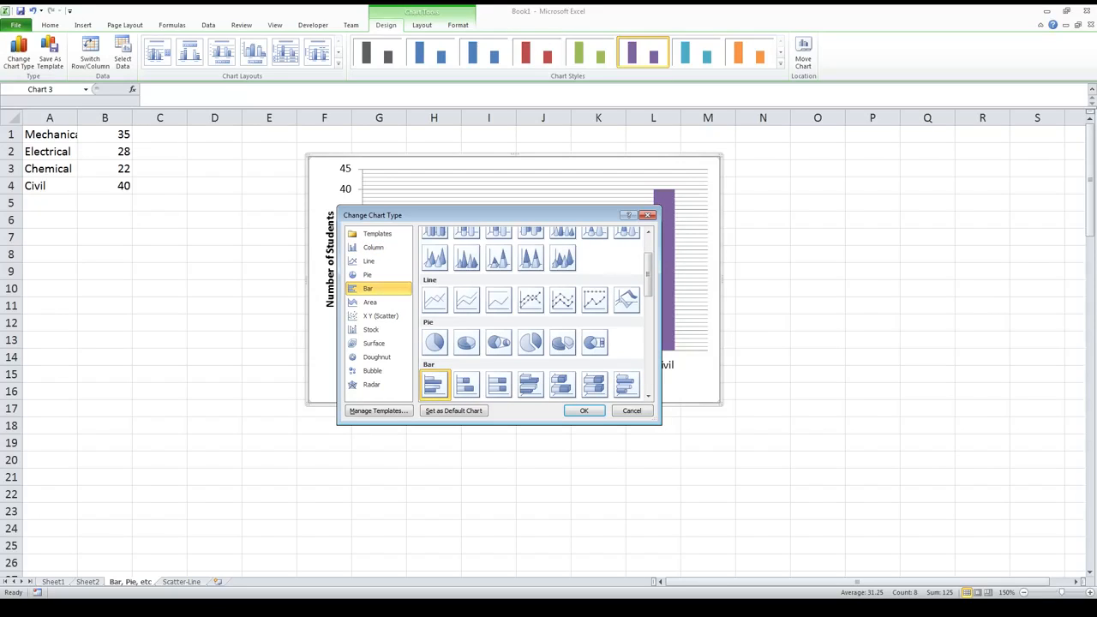
click(586, 411)
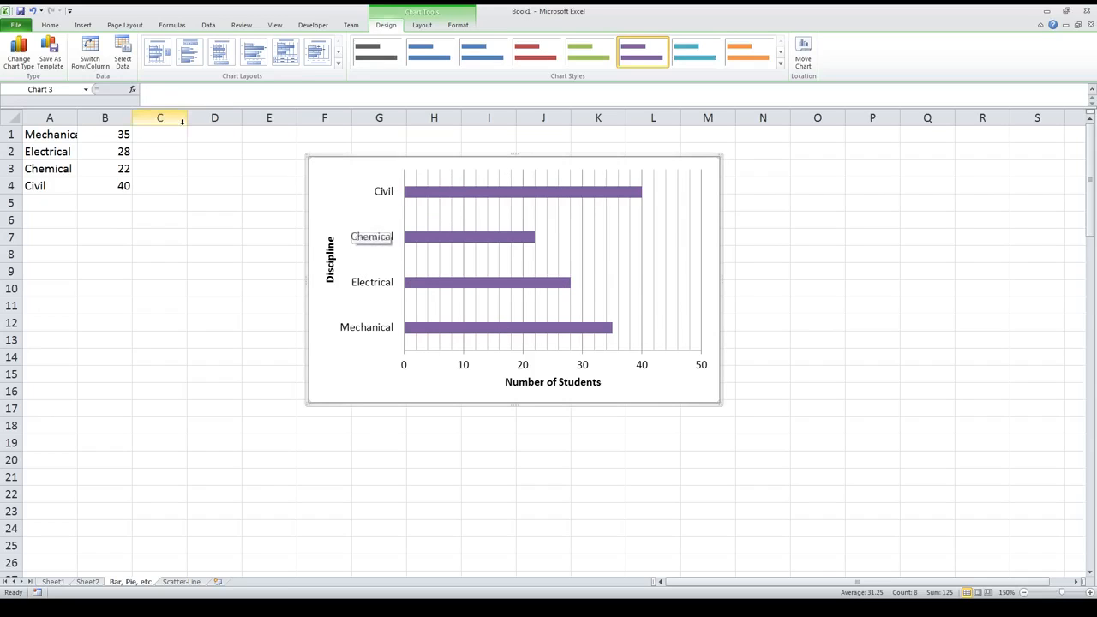
Step: Convert the chart to a basic pie chart with a title, legend and percentage labels, using the multicolored chart style
click(19, 51)
click(378, 275)
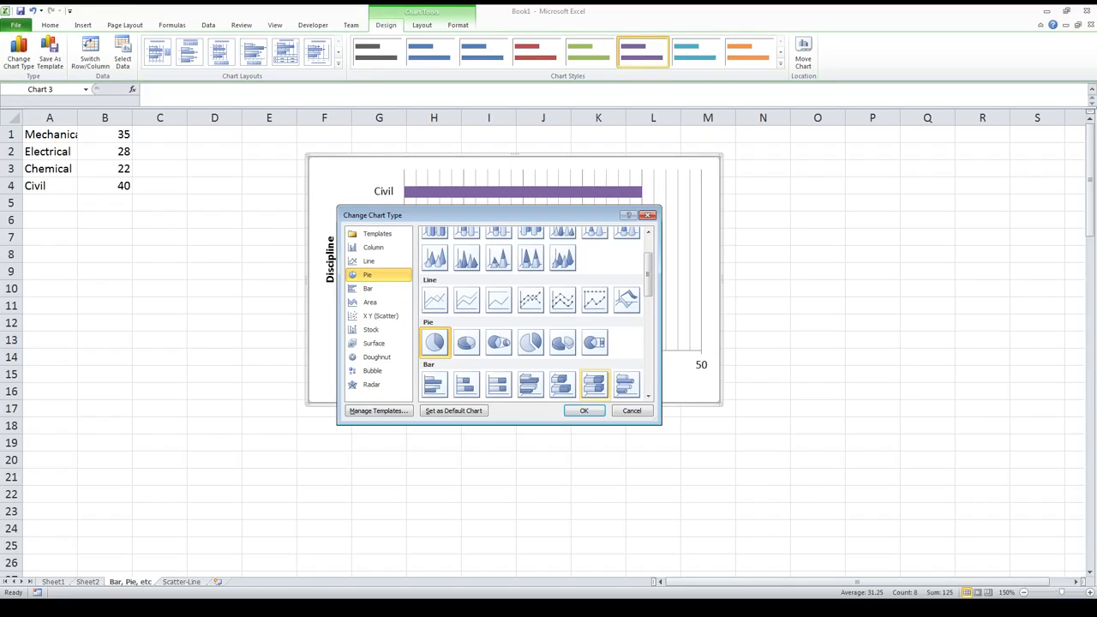
click(584, 411)
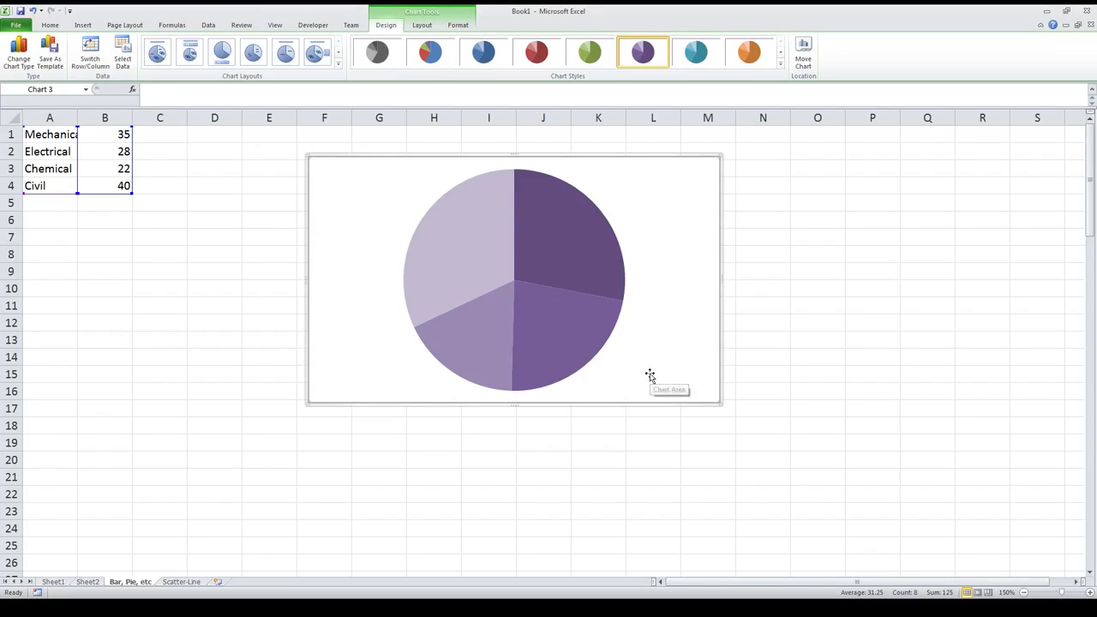
click(316, 53)
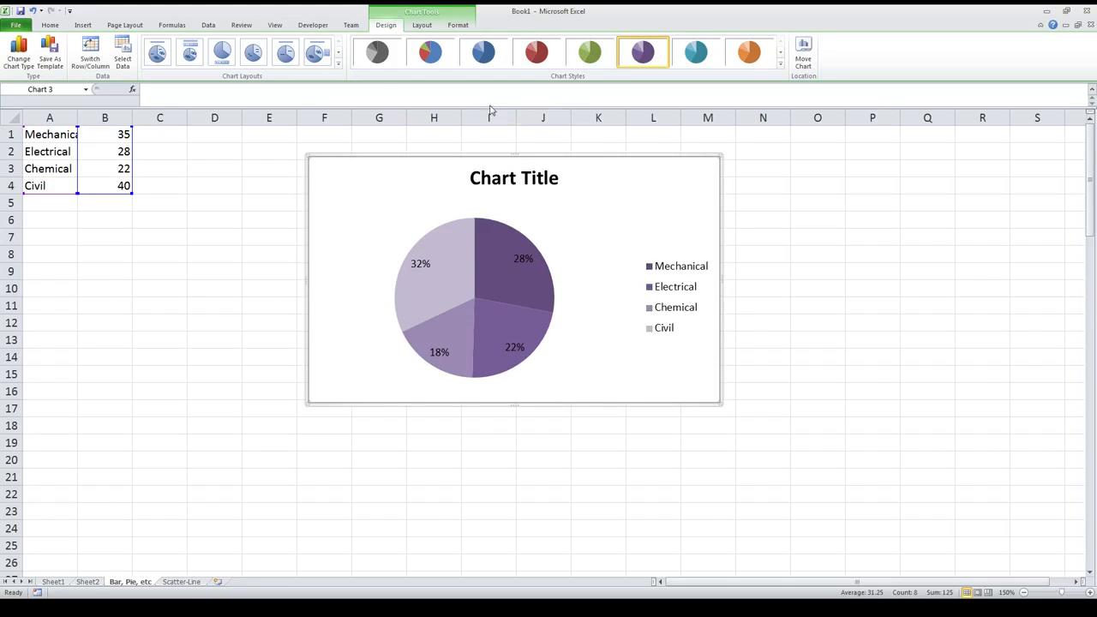
click(430, 53)
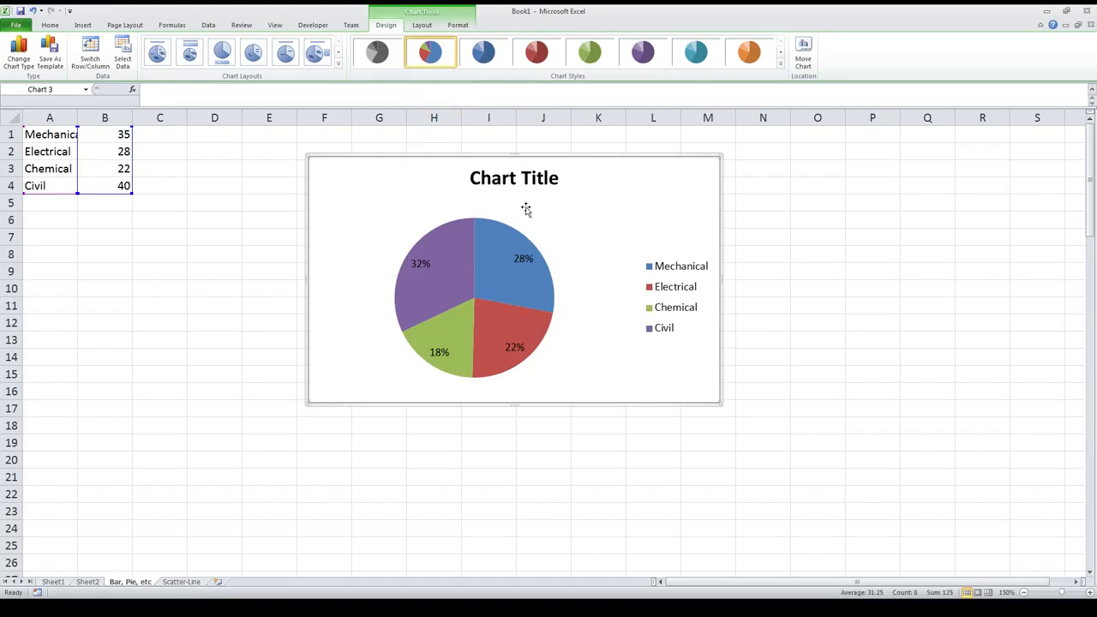
Step: Look through the chart title's fill, border, shadow, glow, 3-D and alignment formatting options
double_click(512, 178)
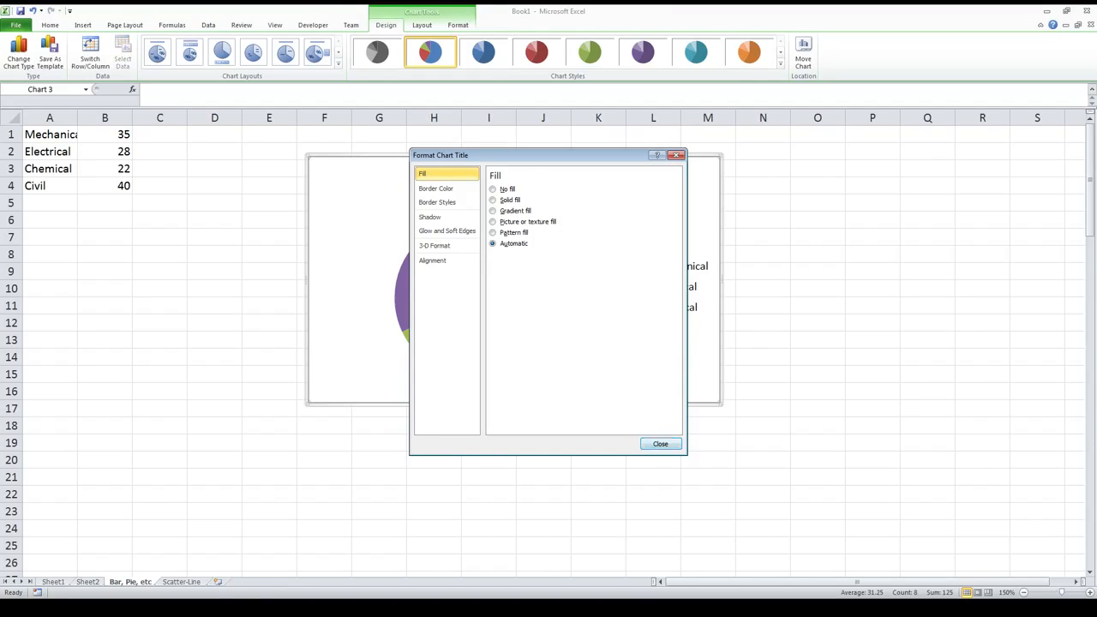
click(660, 443)
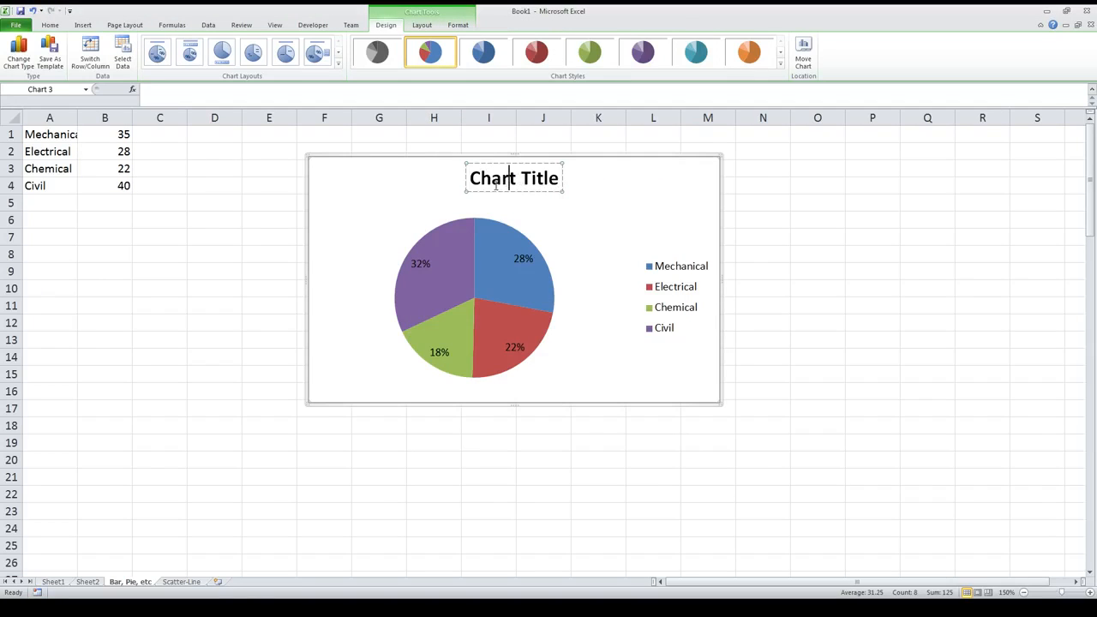
double_click(497, 190)
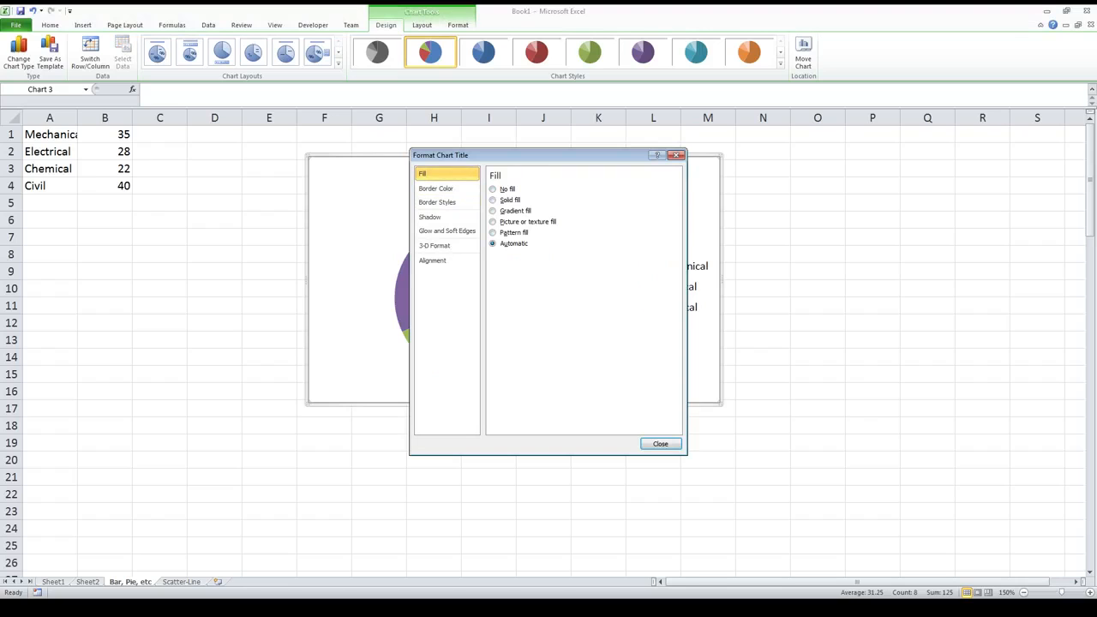
click(437, 188)
click(439, 202)
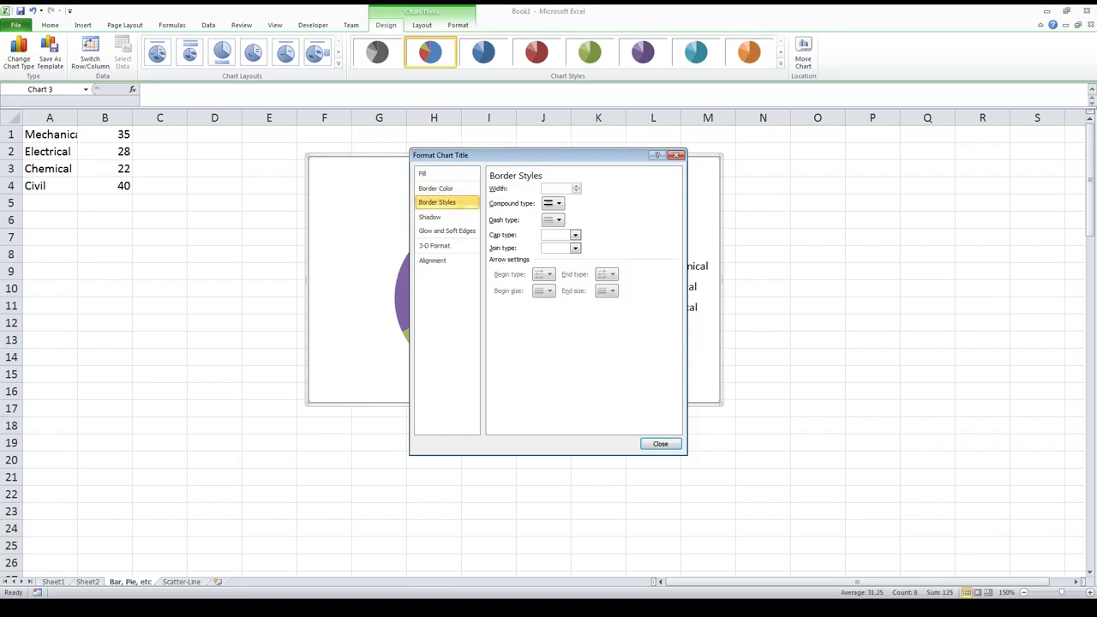
click(429, 217)
click(446, 231)
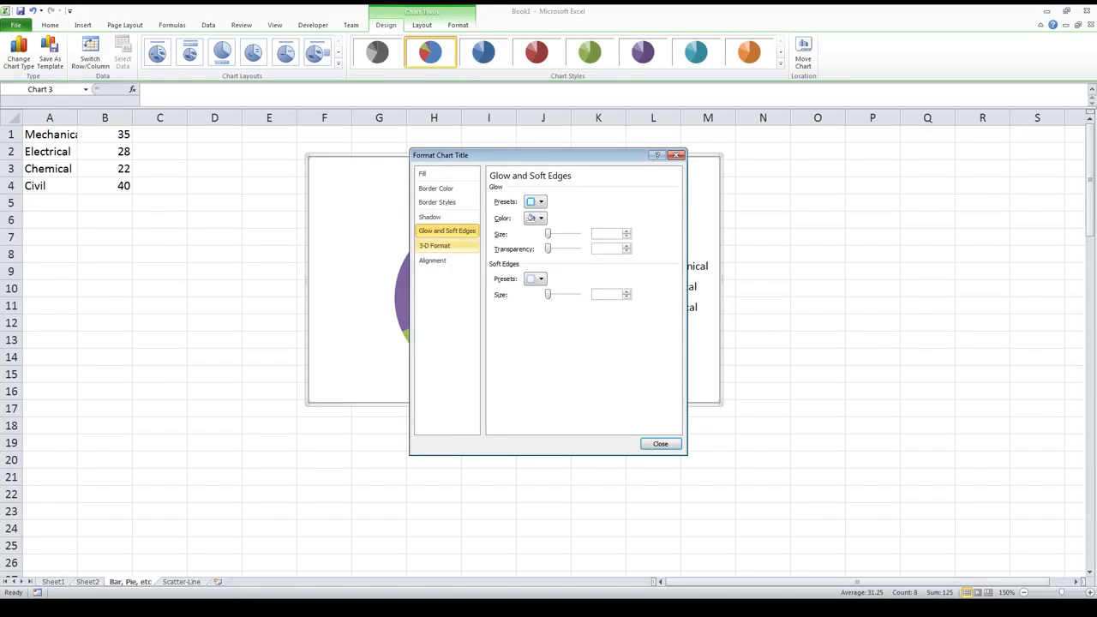
click(435, 245)
click(432, 260)
click(447, 230)
click(437, 202)
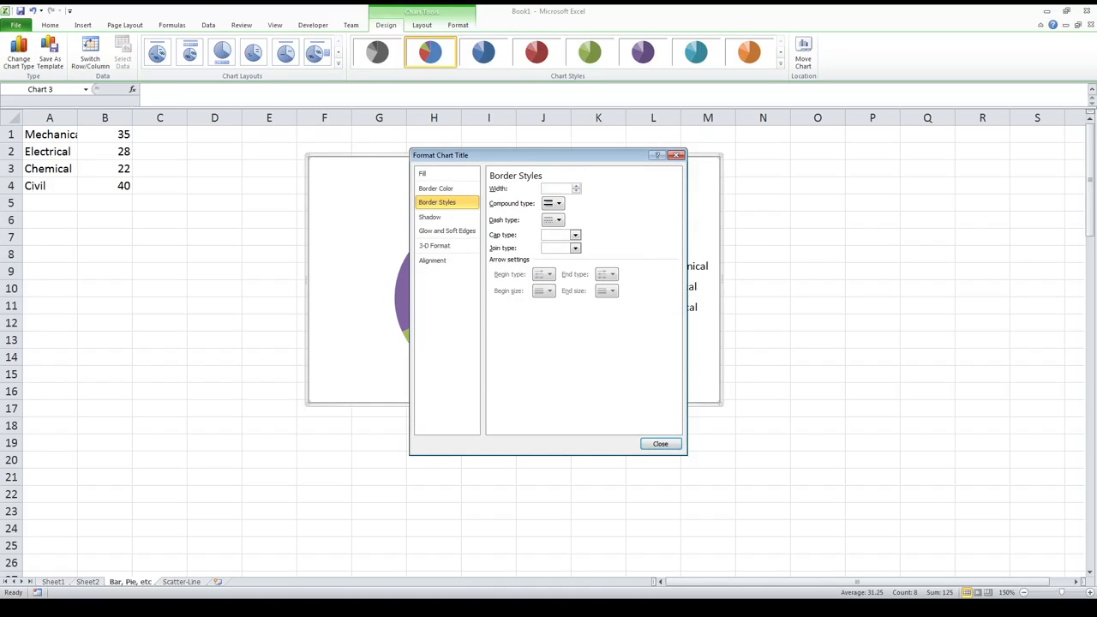
click(660, 444)
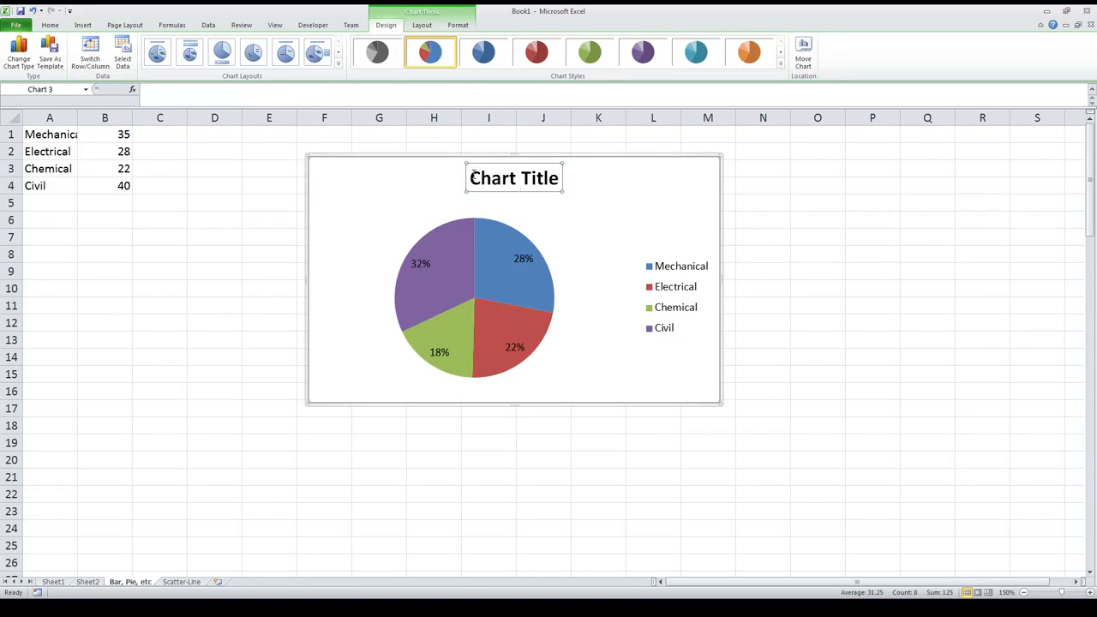
Step: Replace the pie chart's placeholder title with "Engineering Discipline Numbers"
drag(476, 176, 557, 189)
text(En)
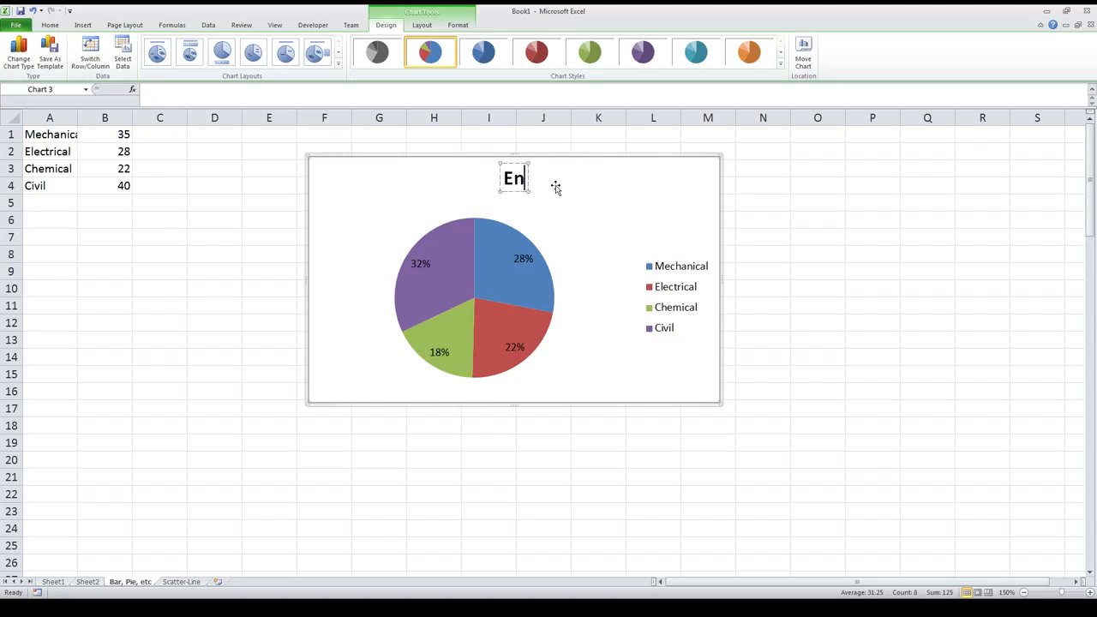
text(gineering Di)
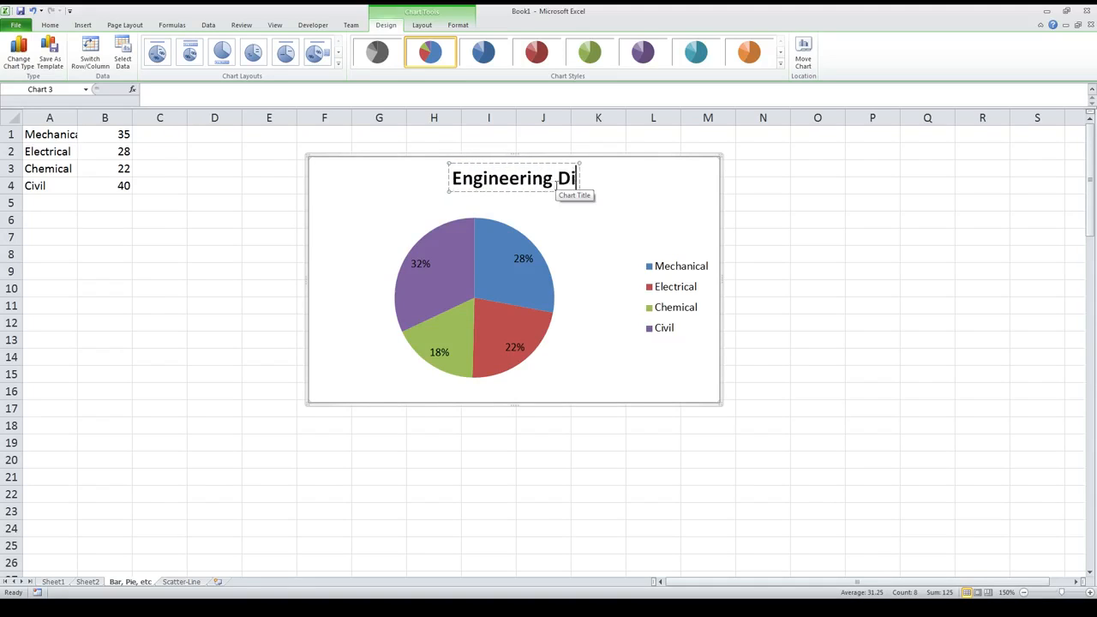
text(scipline Numbers)
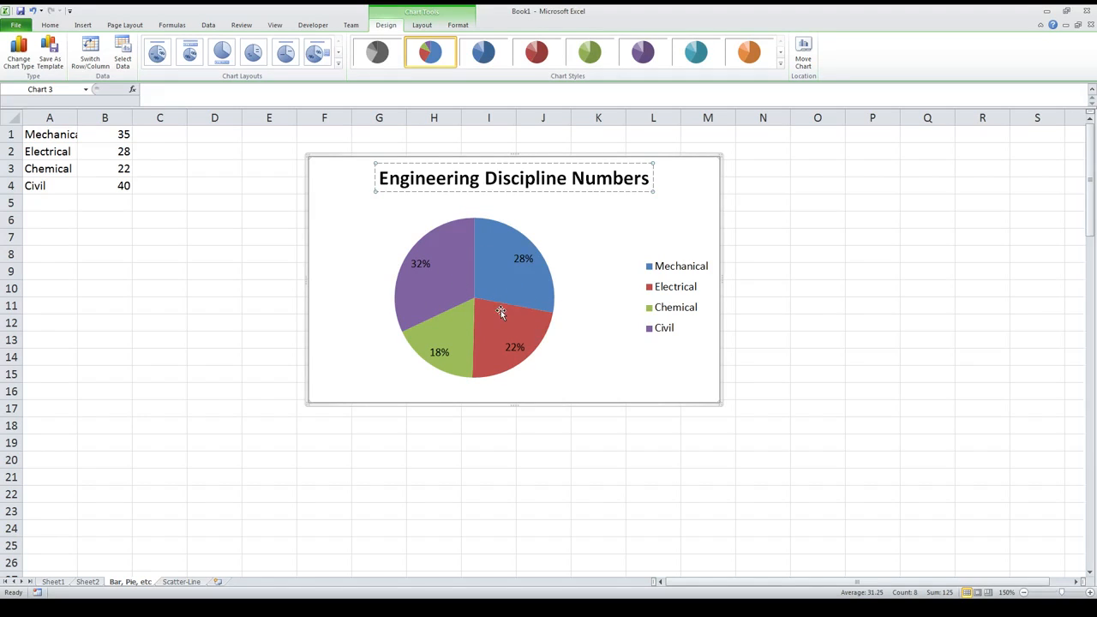
click(684, 186)
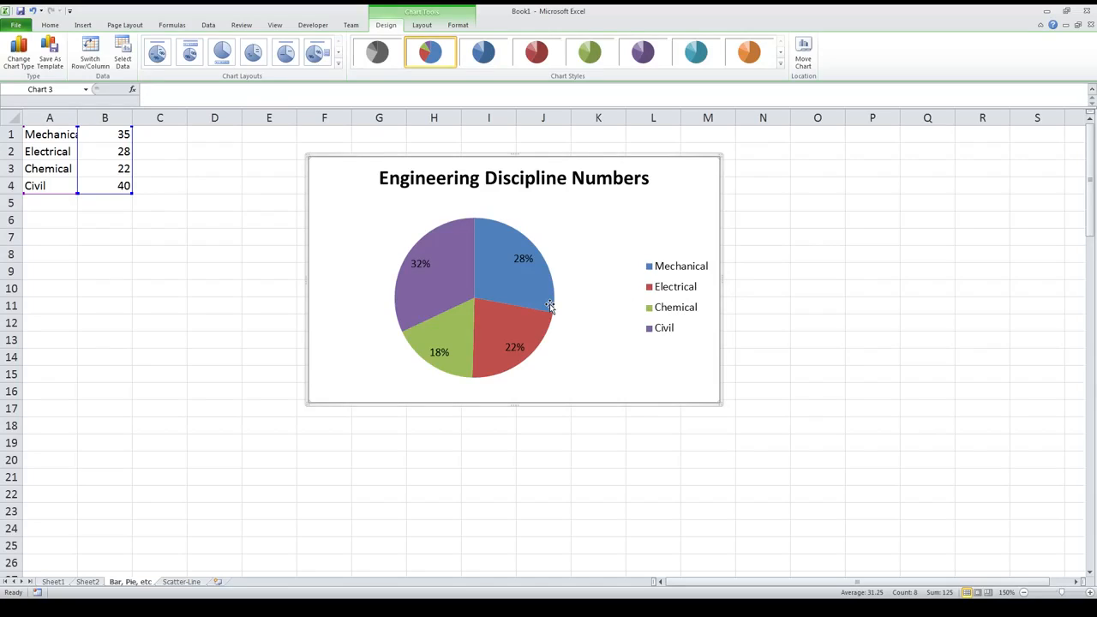
Step: Change the pie chart back to a clustered column chart
mouse_move(550, 305)
click(19, 53)
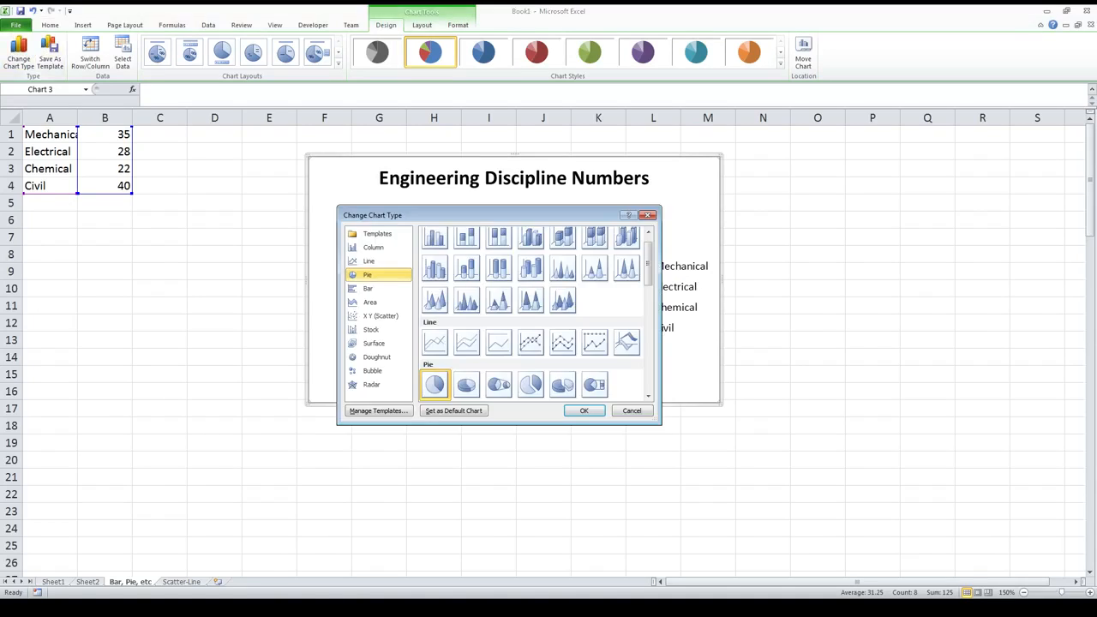
click(373, 247)
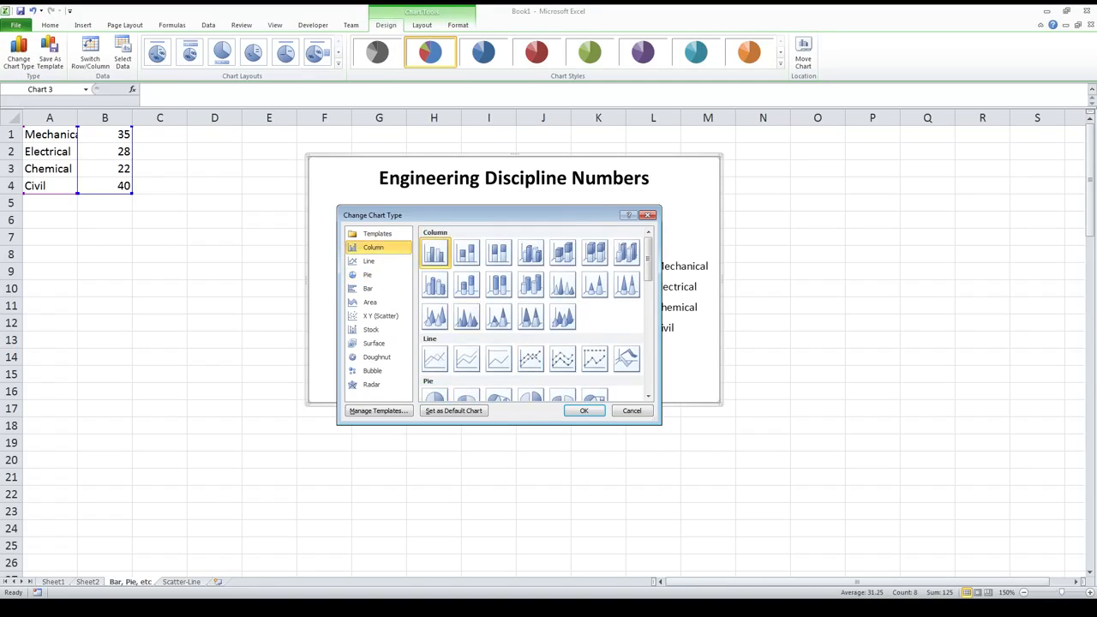
click(584, 410)
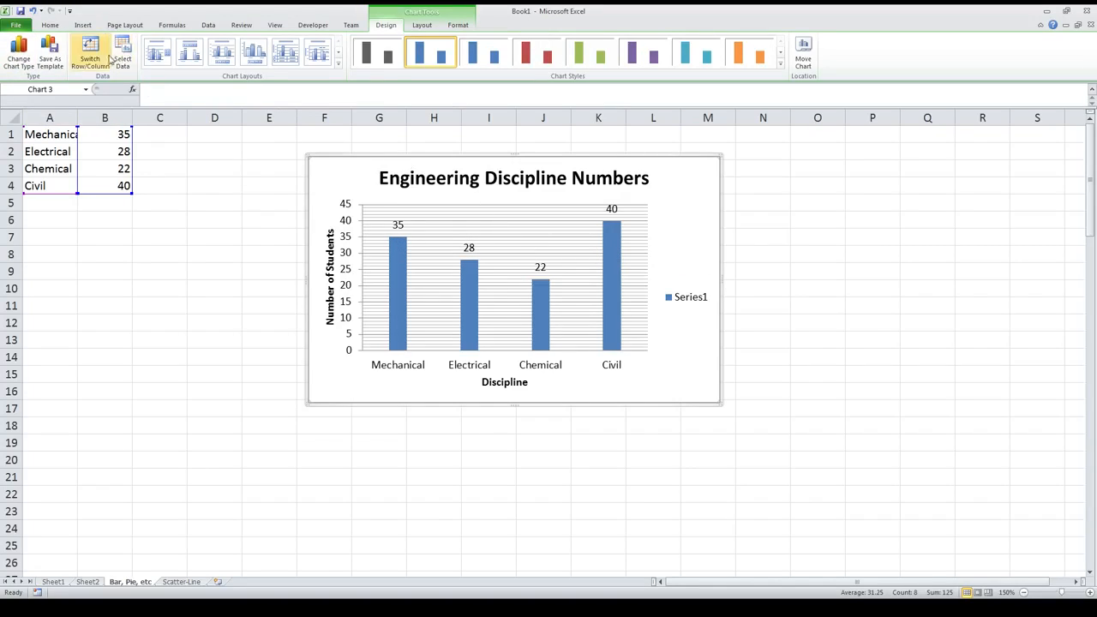
Step: Browse the available chart types, from column and line to scatter, stock and surface, keeping clustered column selected
click(17, 58)
scroll(537, 314, down, 5)
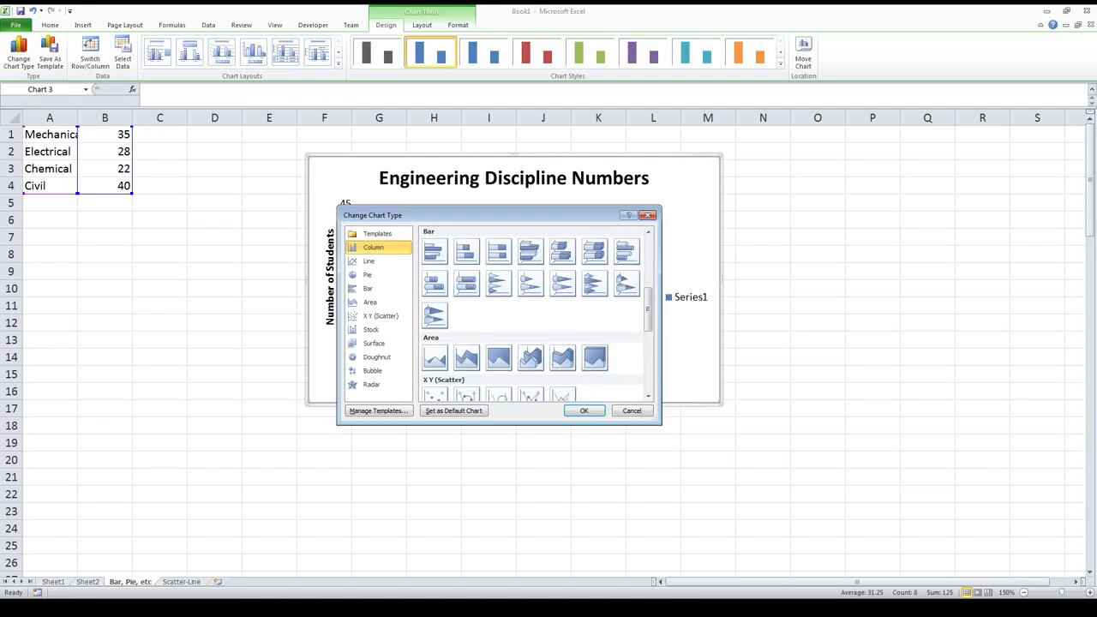
scroll(536, 313, up, 2)
scroll(536, 314, down, 4)
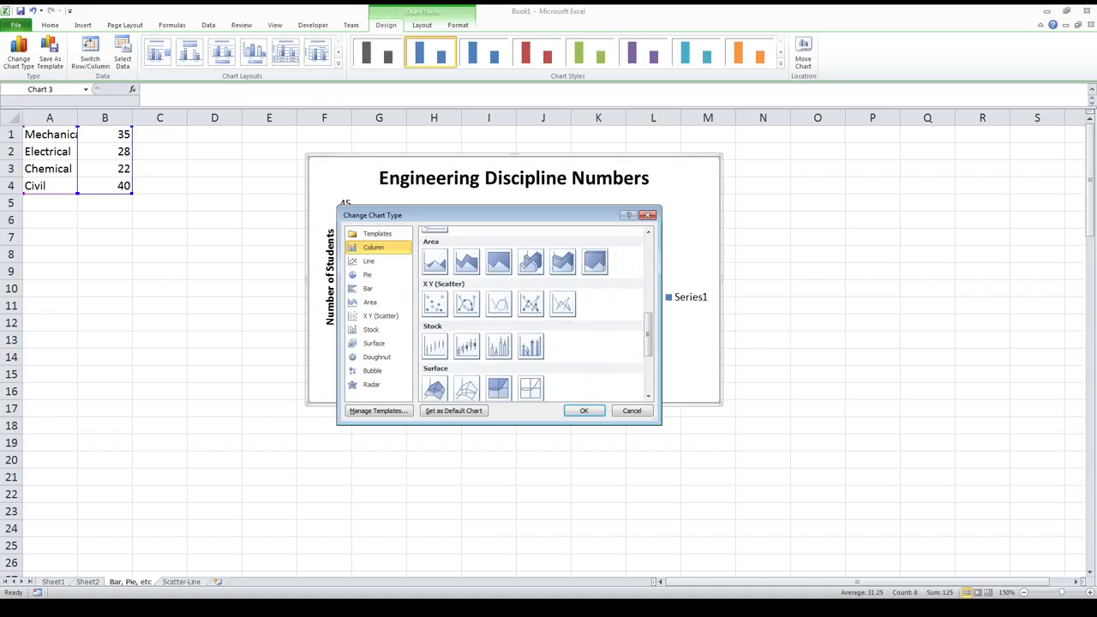
scroll(536, 314, up, 1)
scroll(536, 314, down, 1)
scroll(499, 303, up, 4)
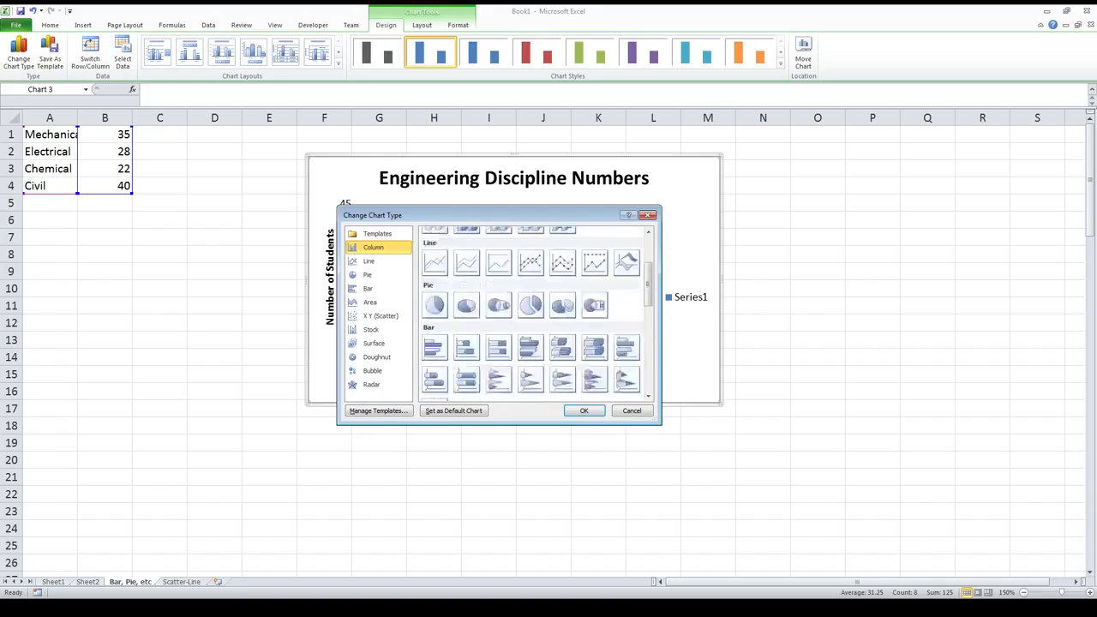
scroll(499, 303, up, 3)
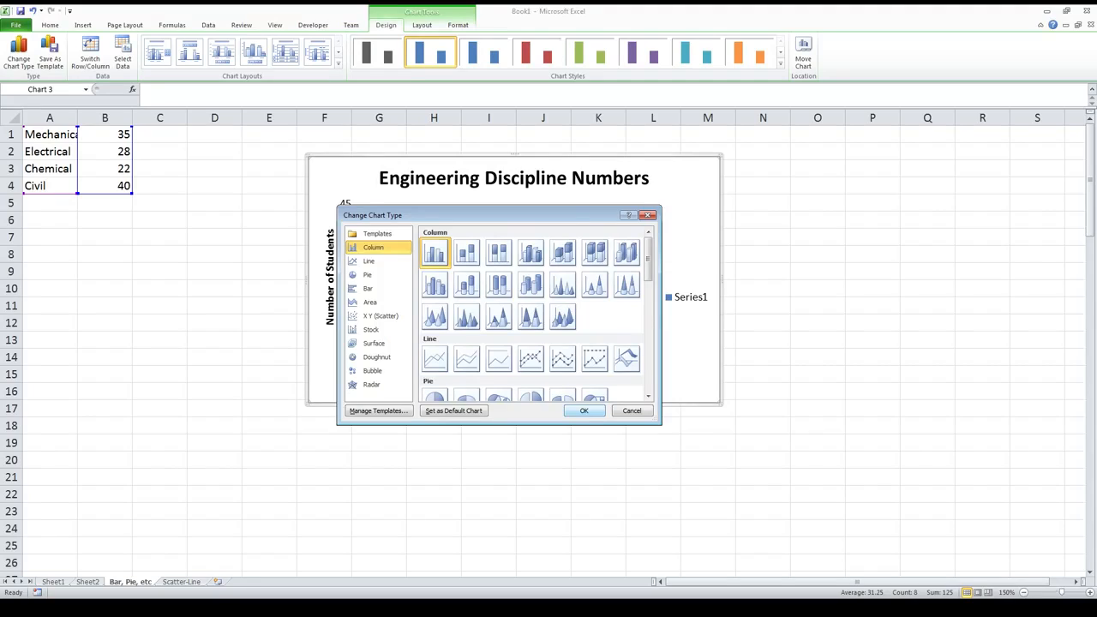
click(584, 410)
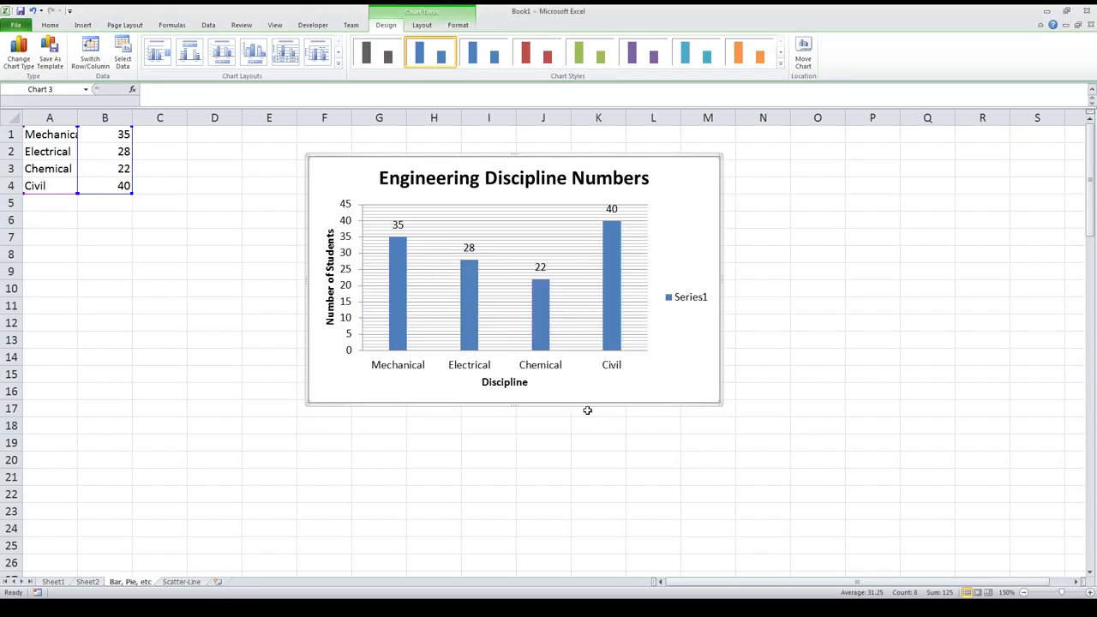
Step: On the Scatter-Line sheet, enter the column headings x in A1 and y in B1
click(181, 582)
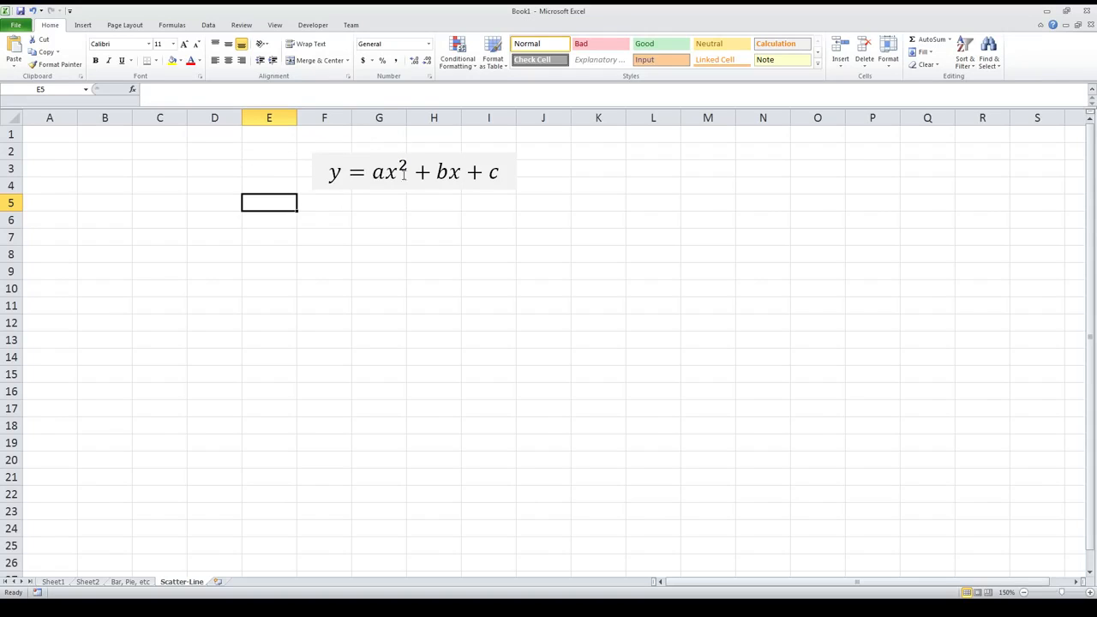
click(61, 133)
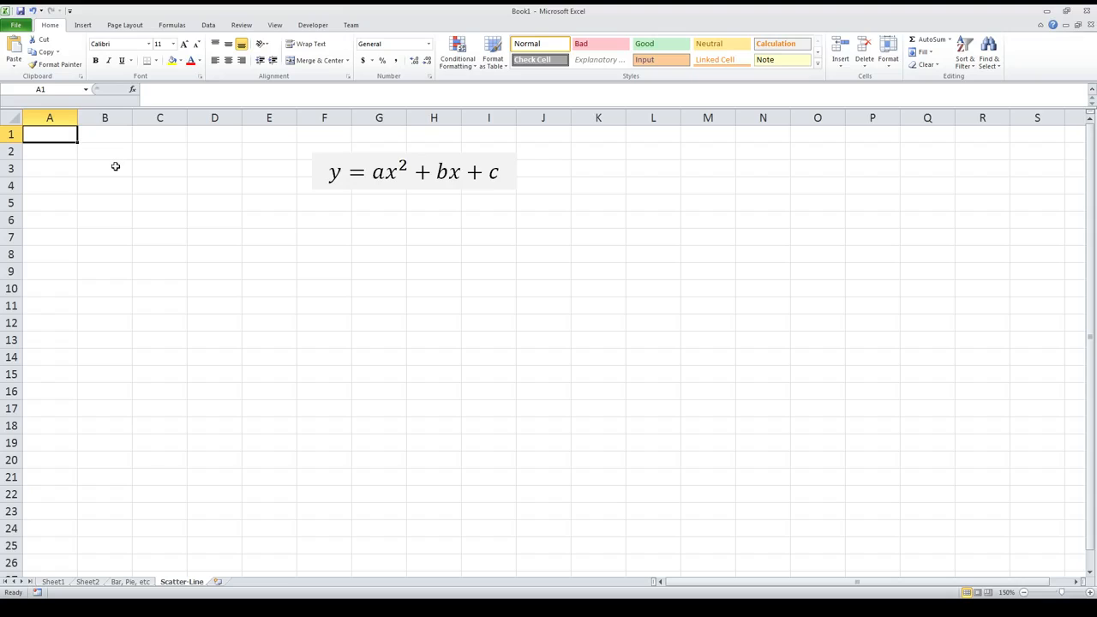
text(x)
key(Tab)
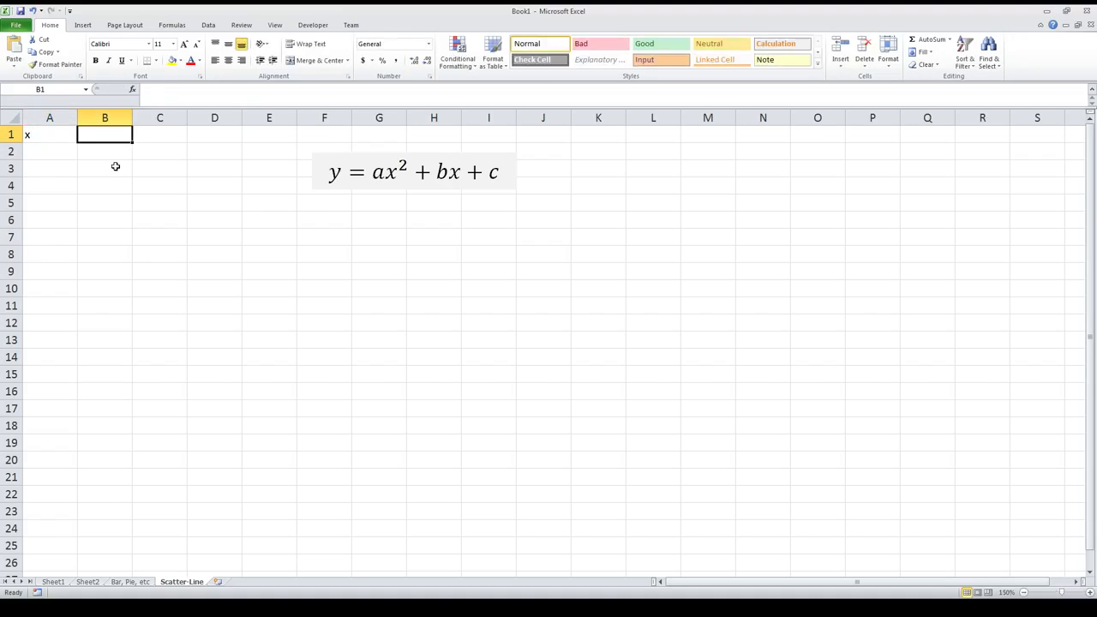
text(y)
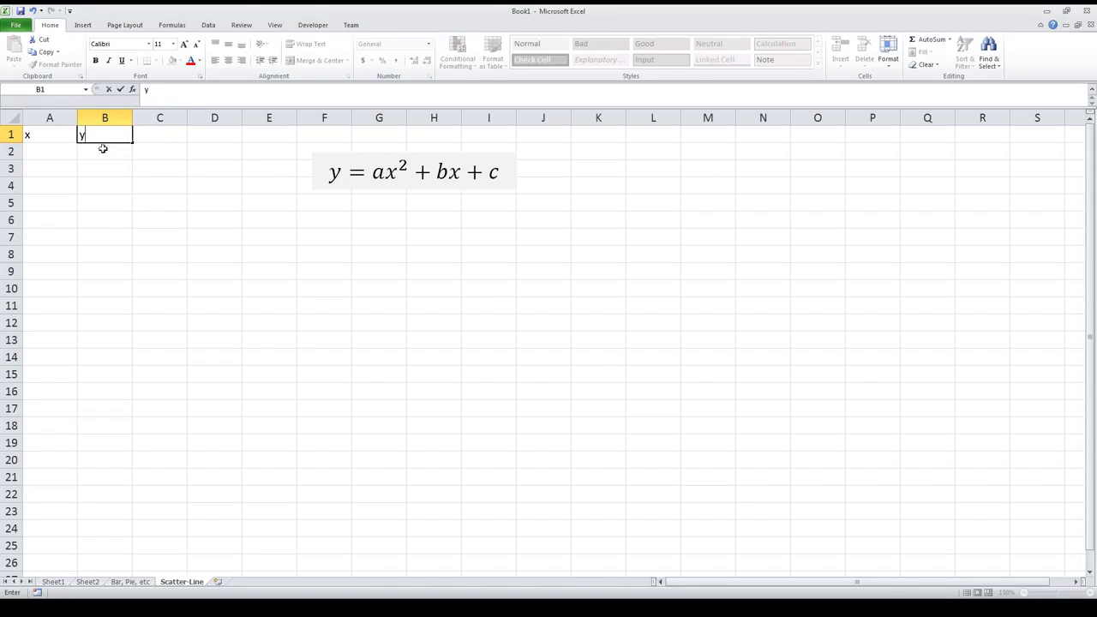
Step: Label the quadratic coefficients a, b and c in cells C2 to C4
click(46, 151)
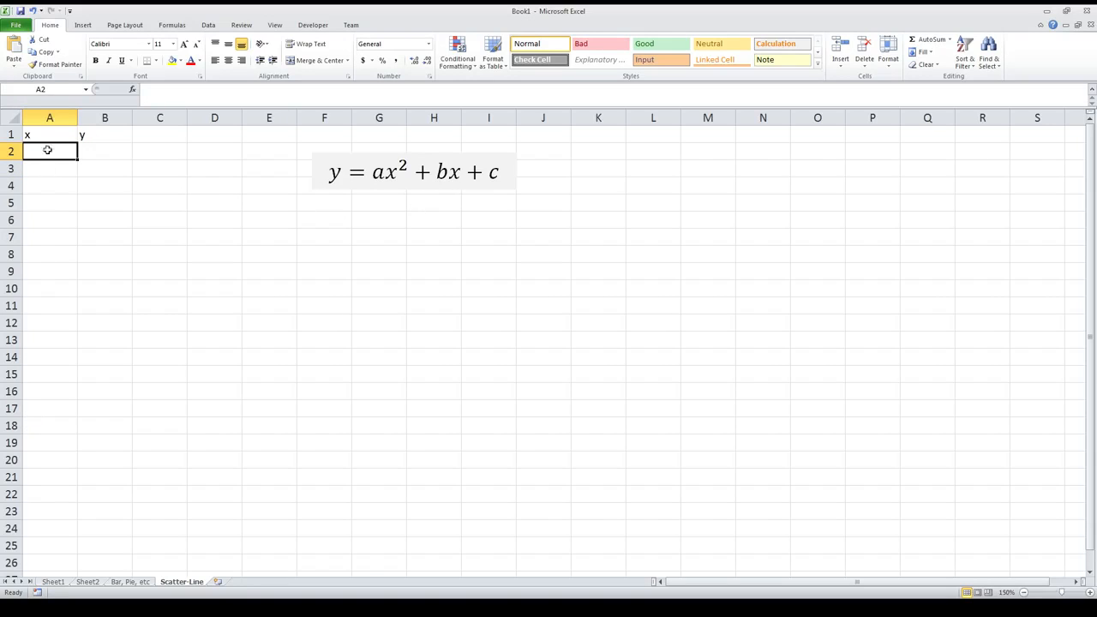
click(159, 150)
text(a)
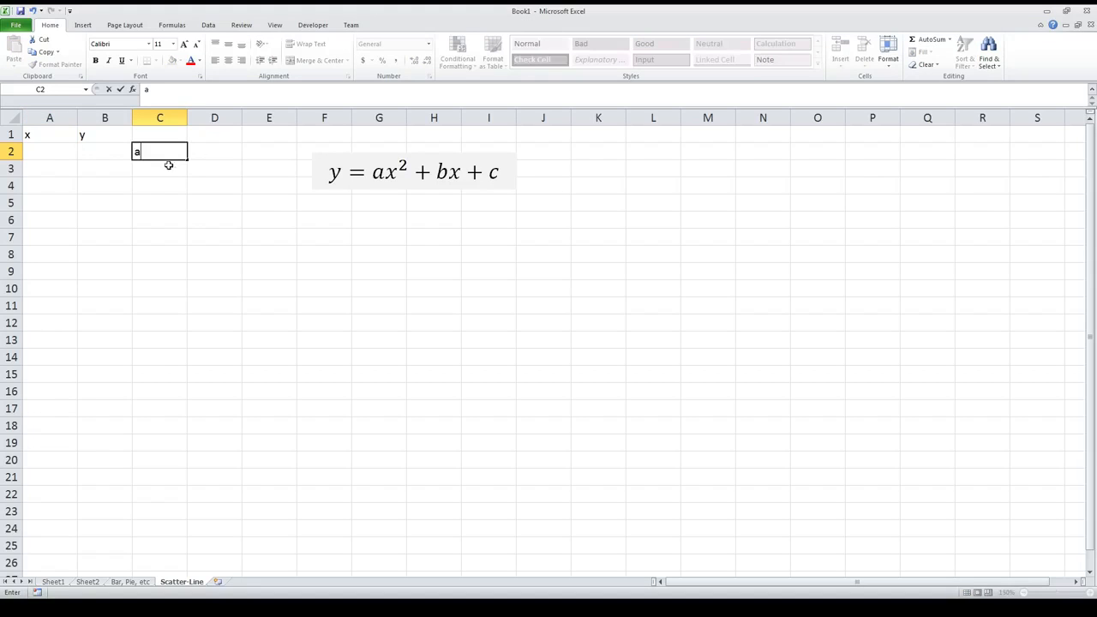
click(166, 166)
text(b)
click(156, 182)
text(c)
Step: Enter the coefficient values 0.5, 1 and -5 beside their labels in cells D2 to D4
click(206, 153)
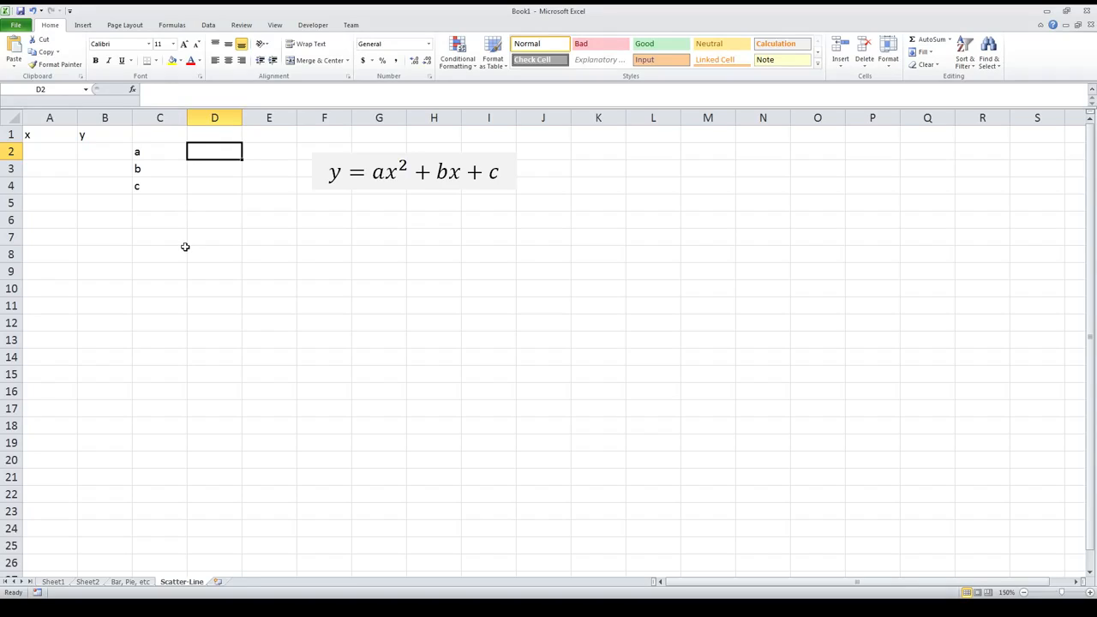
text(0.5)
key(Return)
text(1)
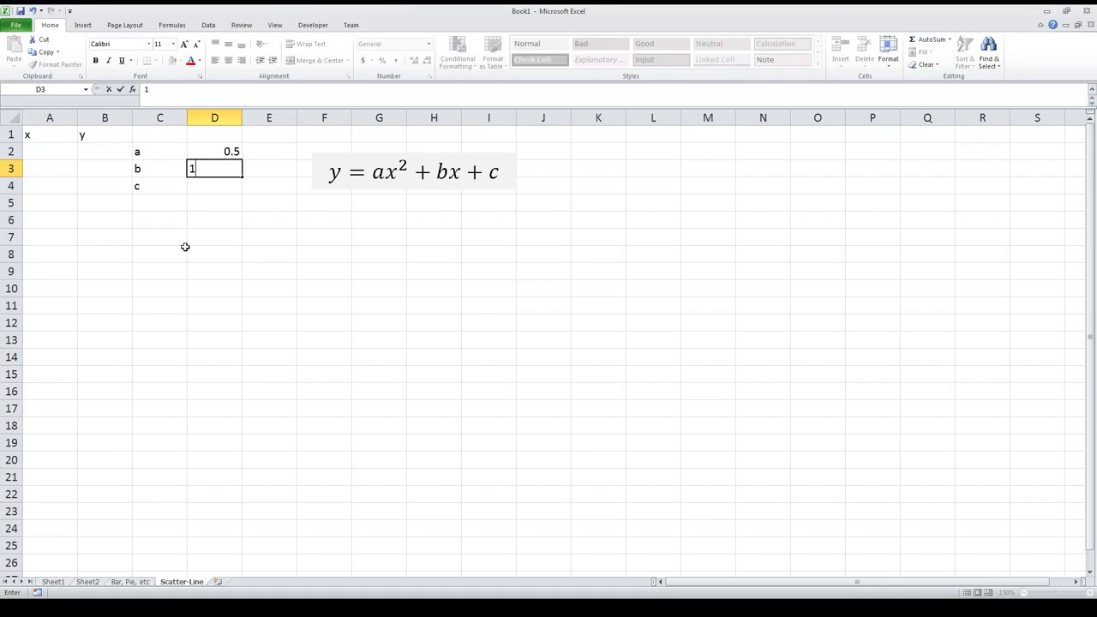
key(Return)
text(-5)
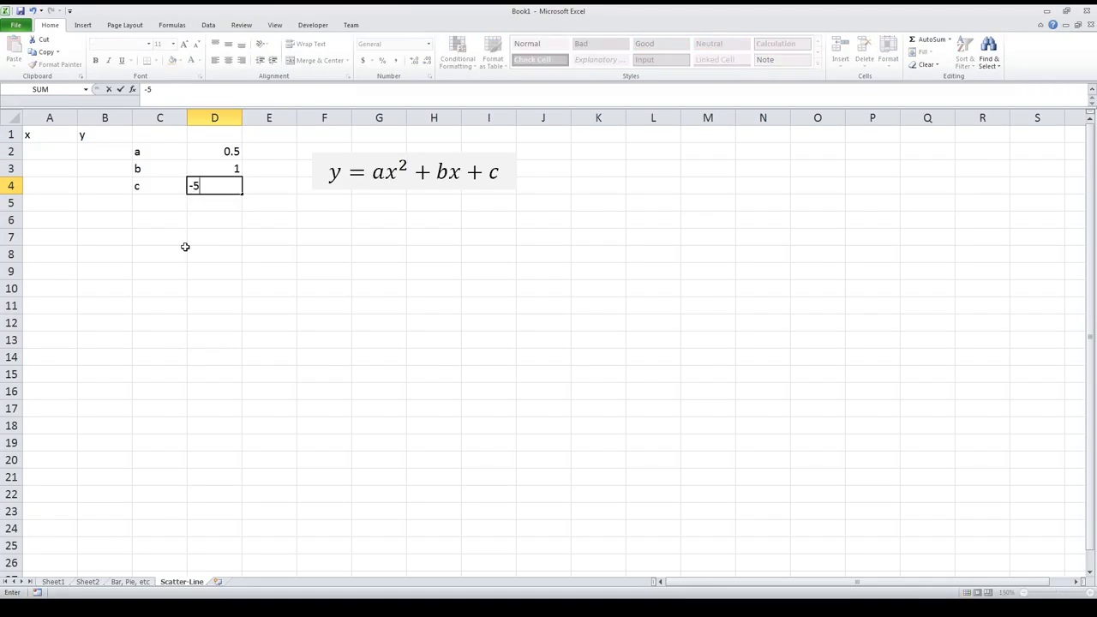
key(Return)
Step: Enter the first two x values, -10 in A2 and -9.9 in A3
click(57, 151)
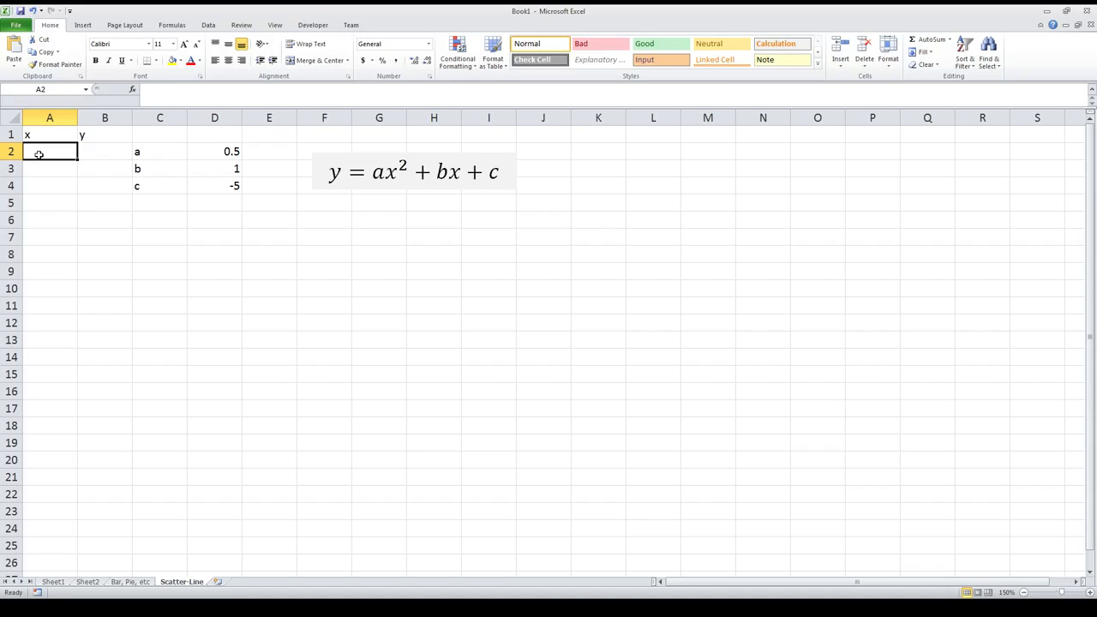
text(-)
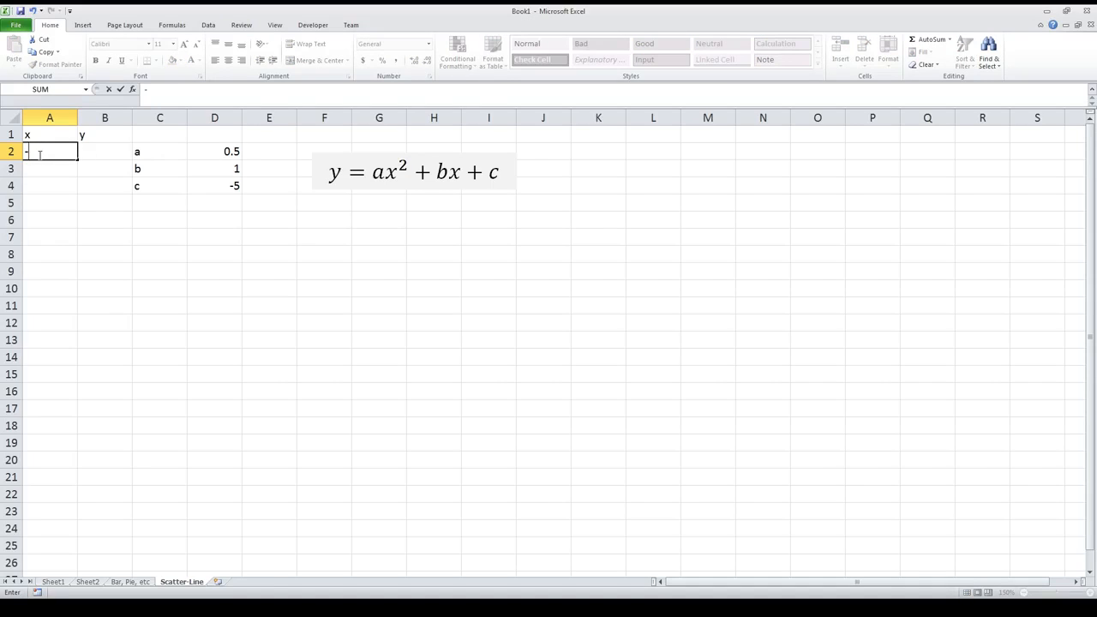
text(10)
key(Return)
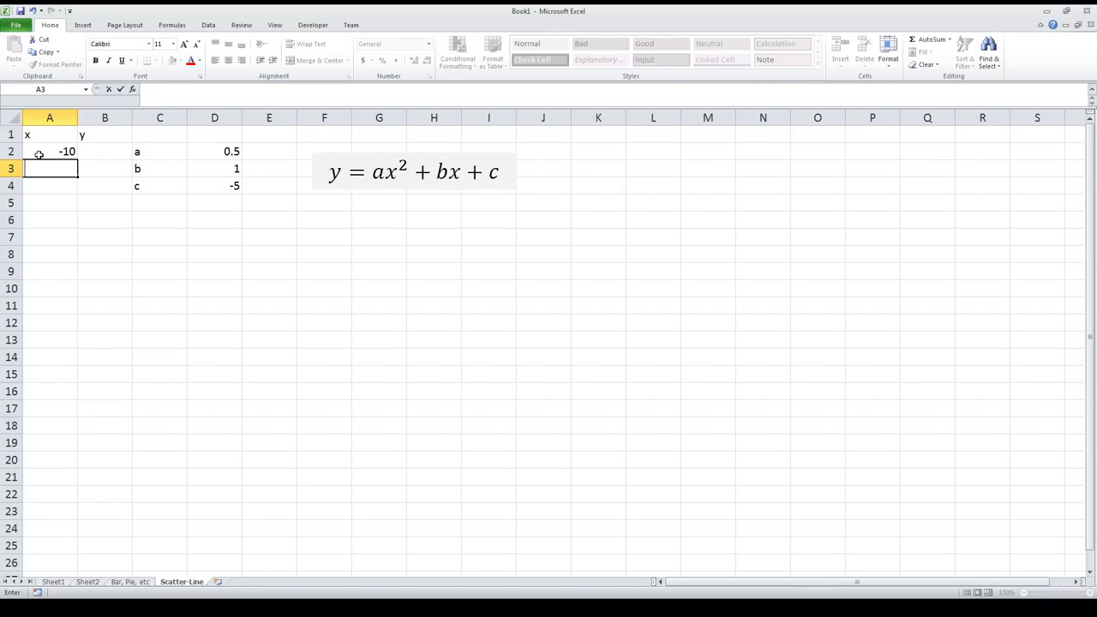
text(-)
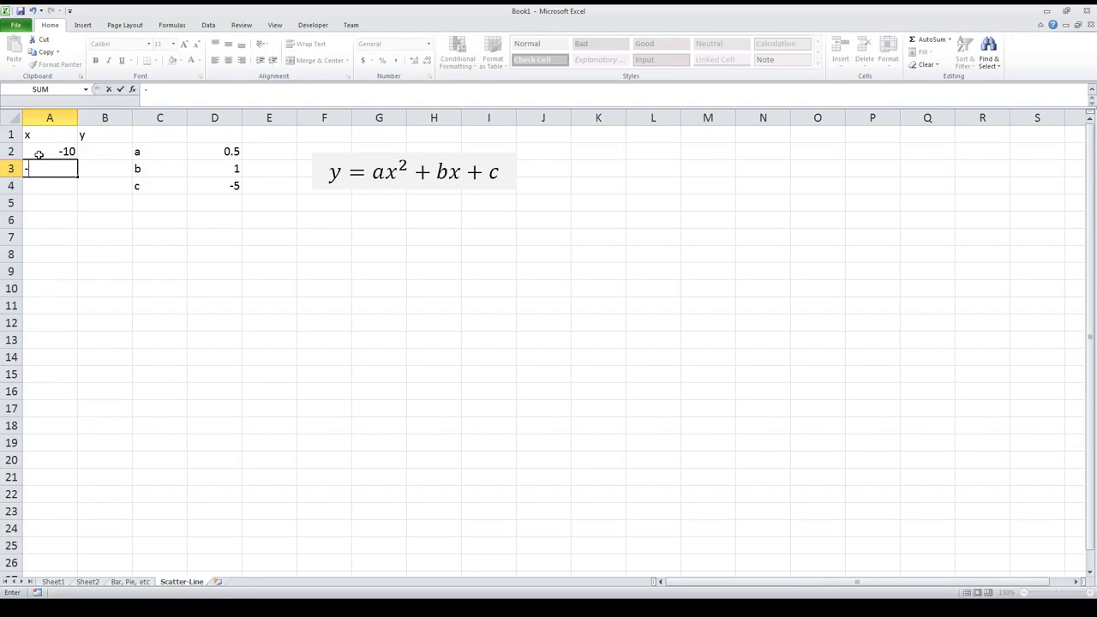
text(9.9)
key(Return)
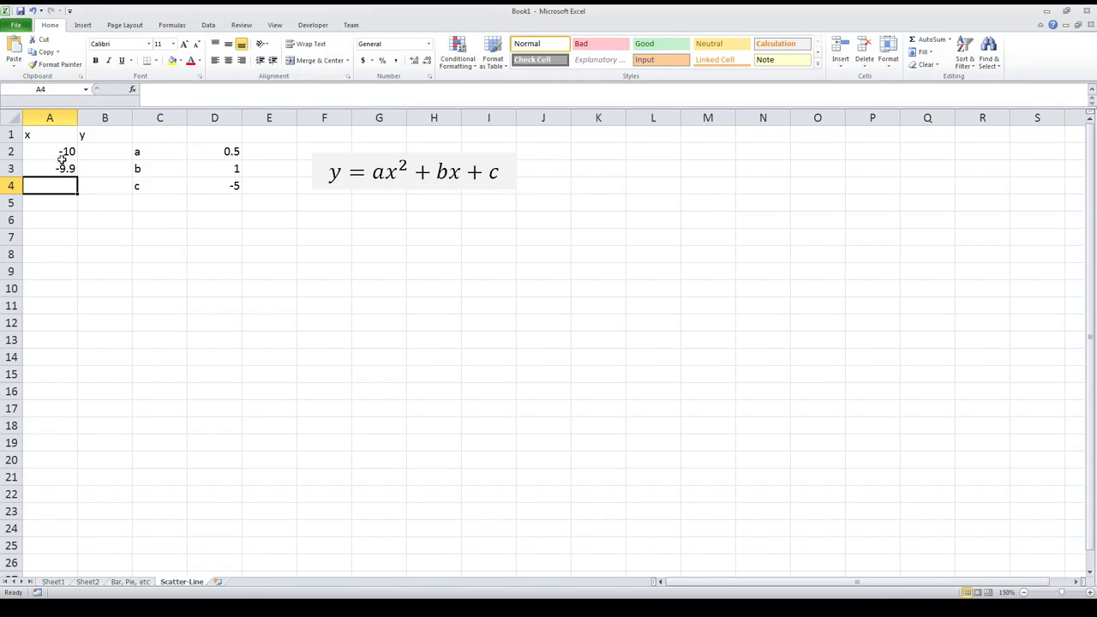
Step: Dismiss the notification pop-up and extend the x series from A2:A3 down to A202, ending at 10
drag(64, 154, 66, 168)
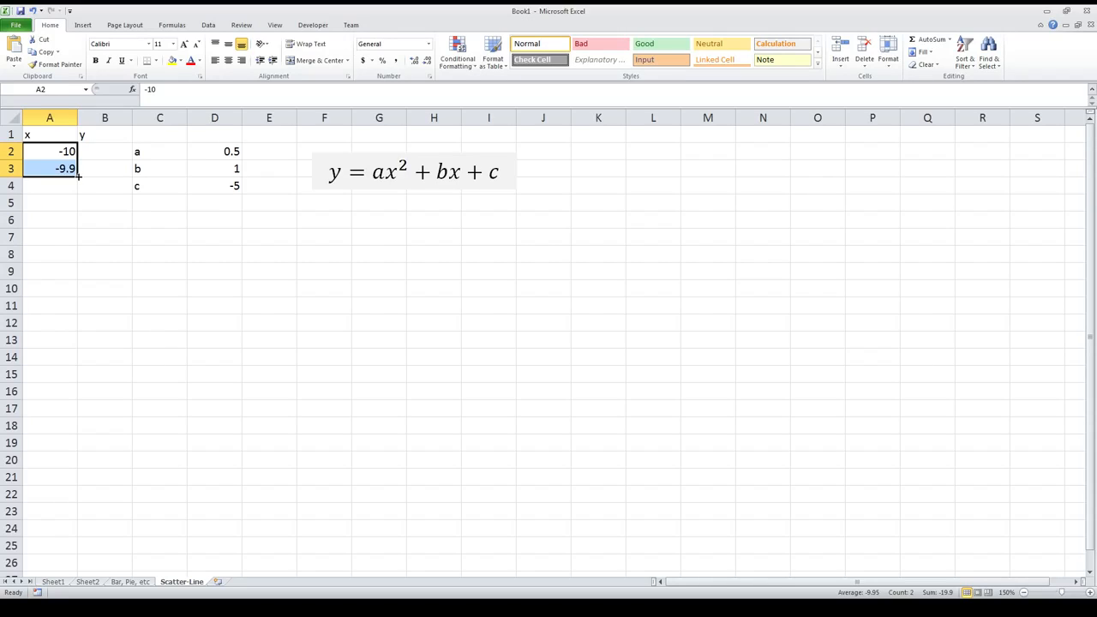
click(59, 153)
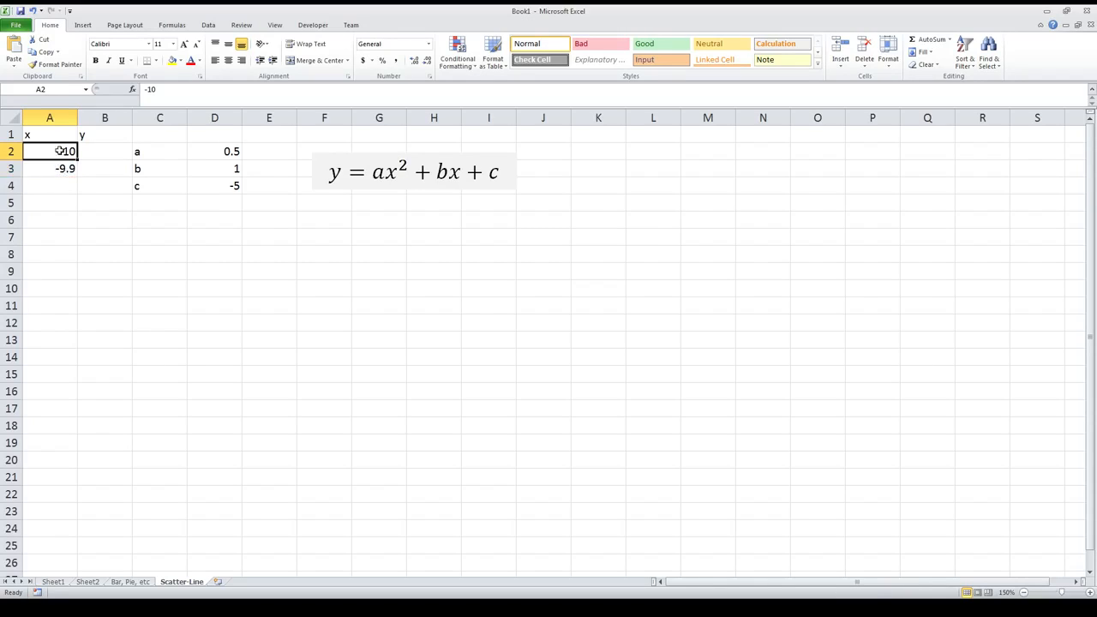
drag(59, 150, 65, 168)
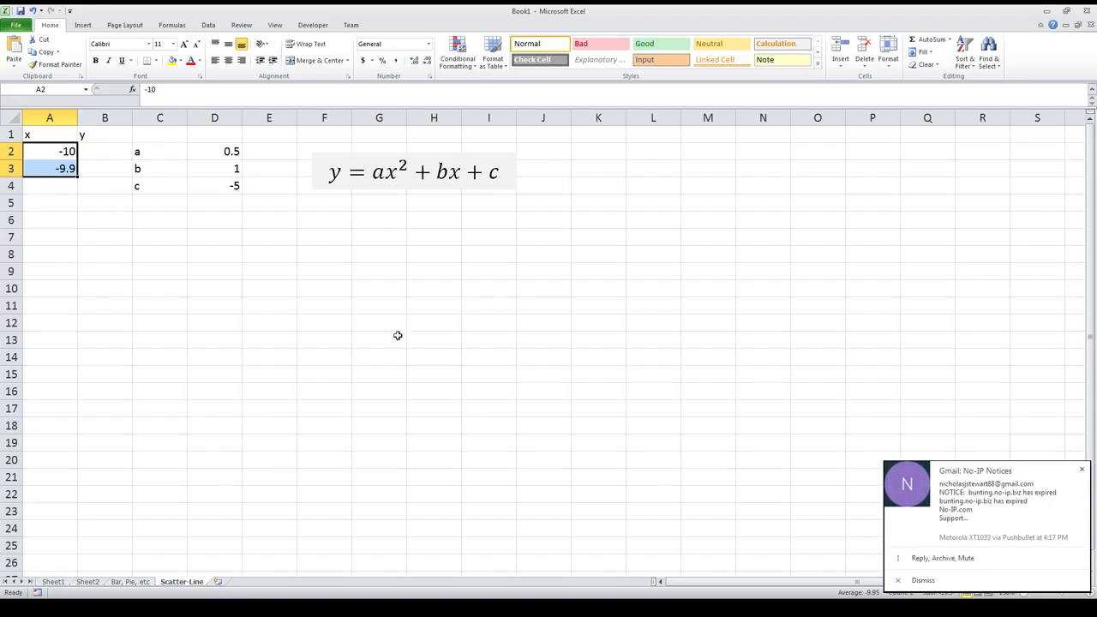
click(1081, 470)
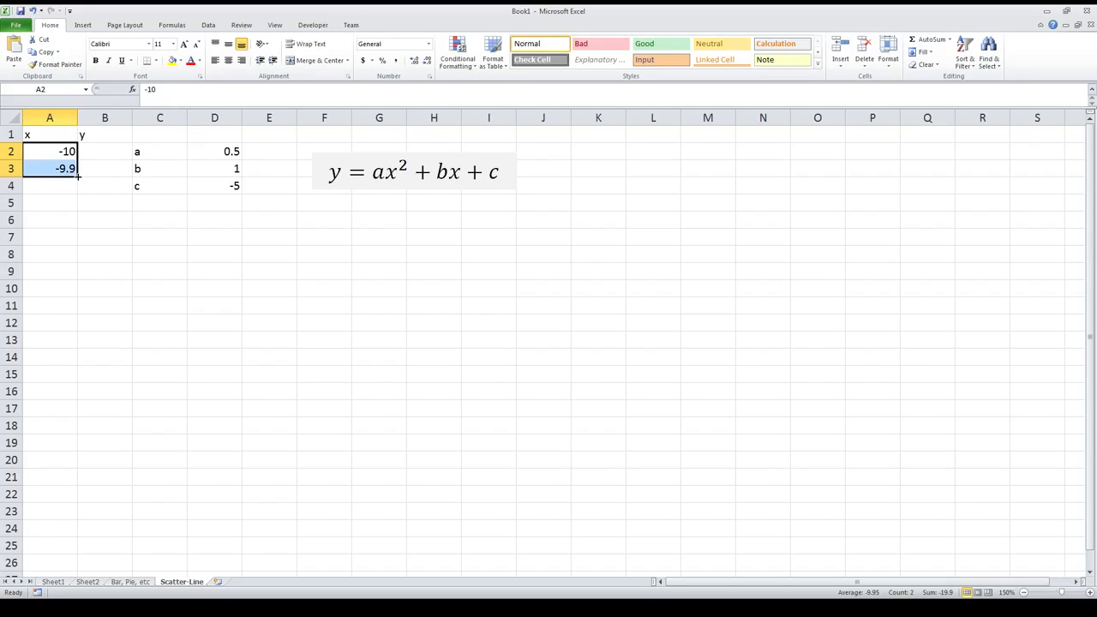
drag(78, 176, 78, 176)
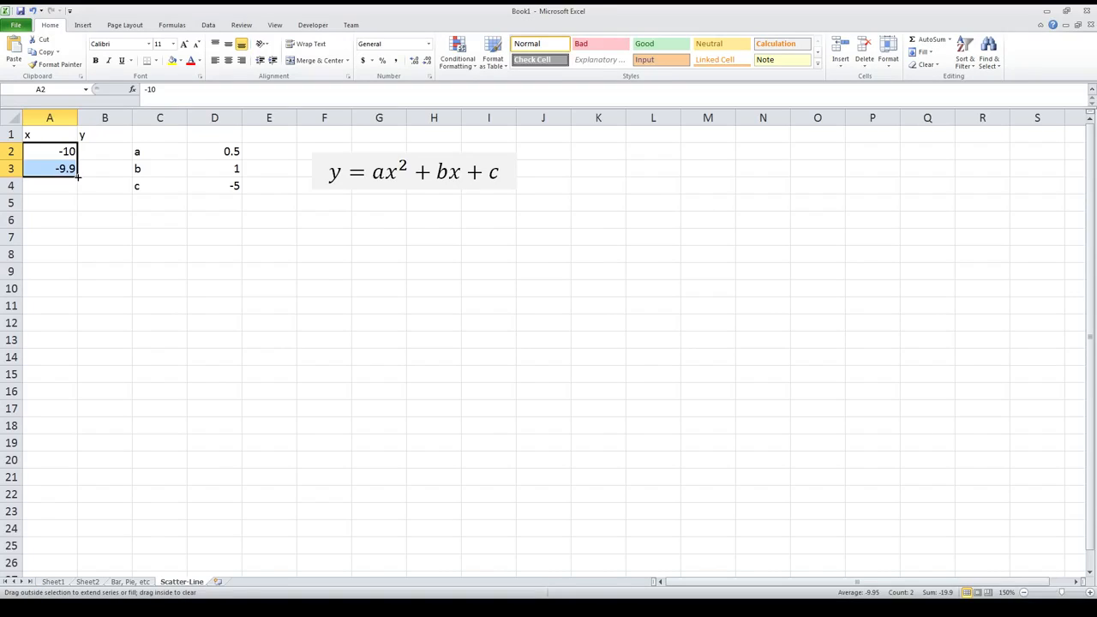
drag(78, 176, 78, 337)
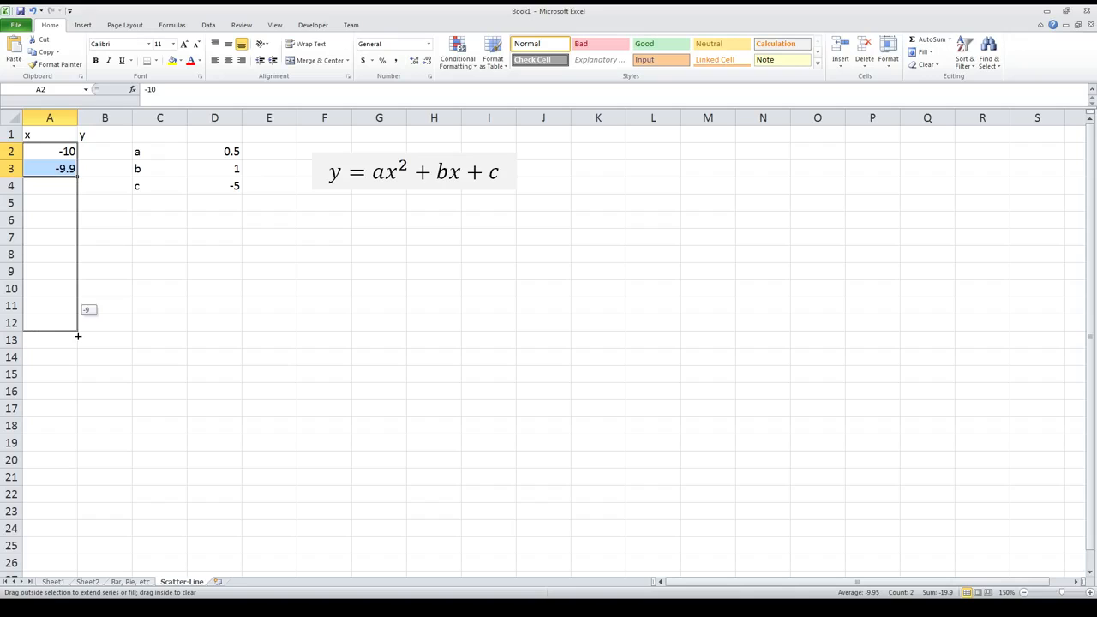
drag(78, 337, 64, 567)
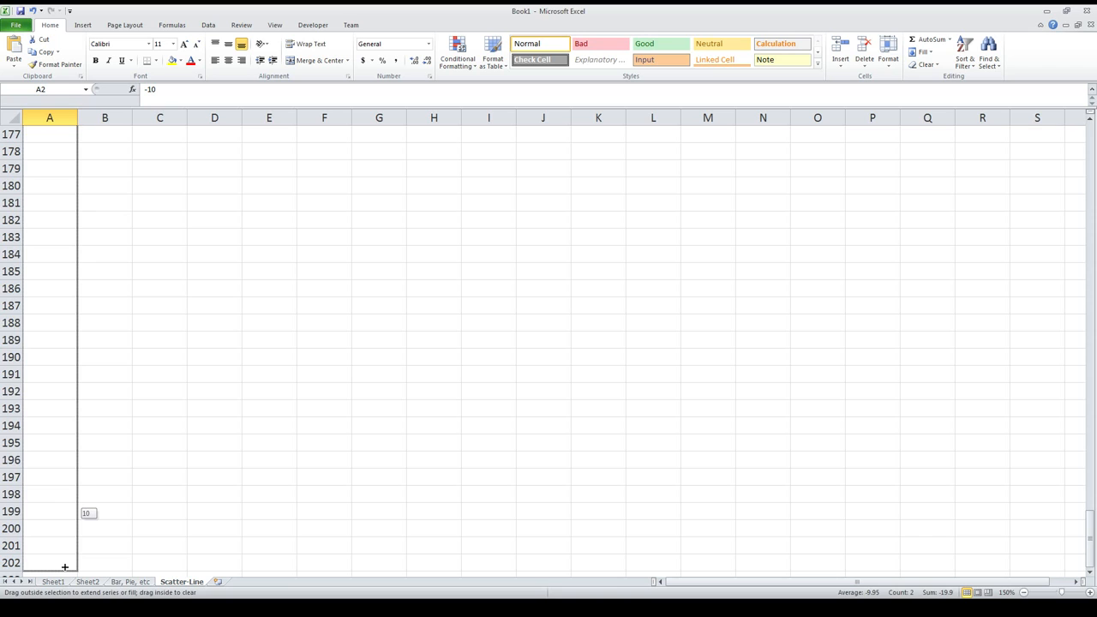
drag(65, 566, 64, 566)
Step: Check the filled x values and replace the rounding-error value in A102 with 0
scroll(60, 437, up, 18)
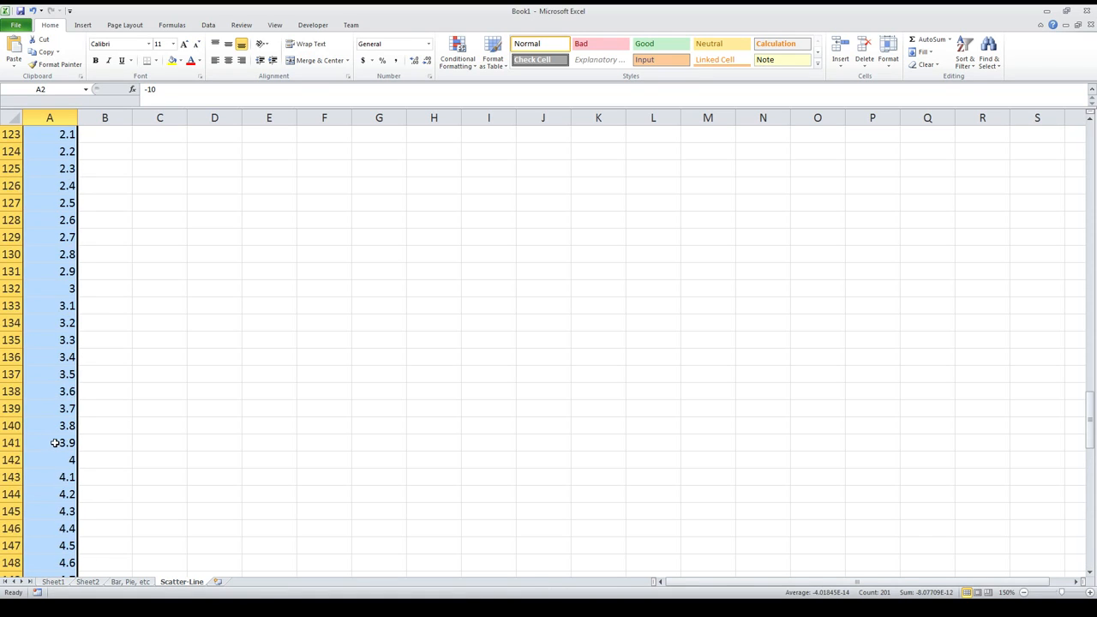
scroll(55, 443, up, 19)
scroll(51, 457, up, 20)
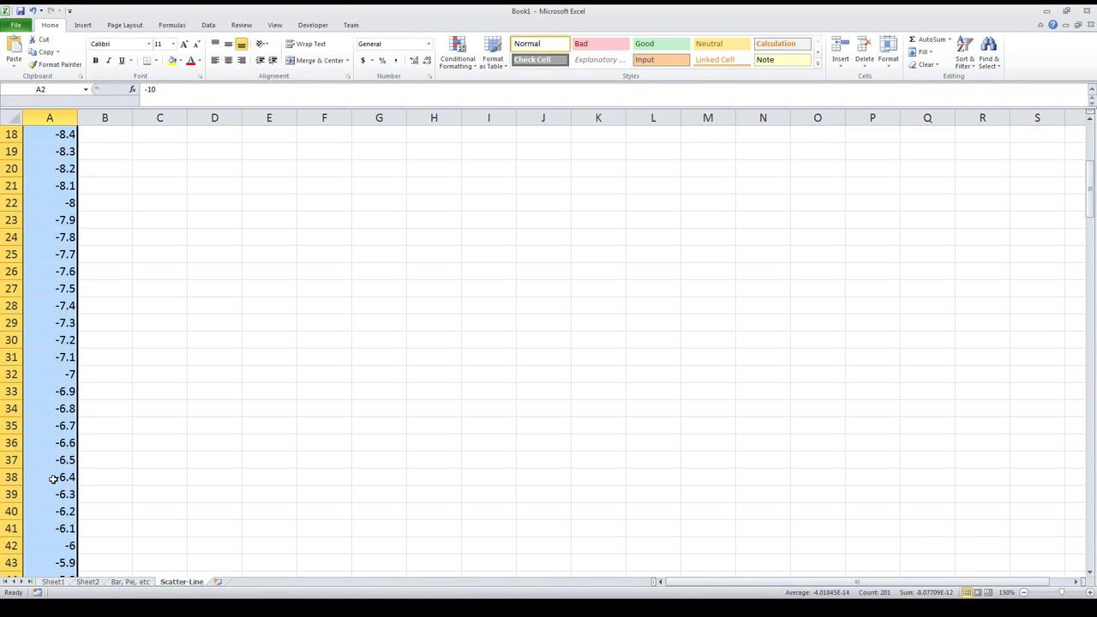
click(53, 174)
scroll(51, 328, down, 20)
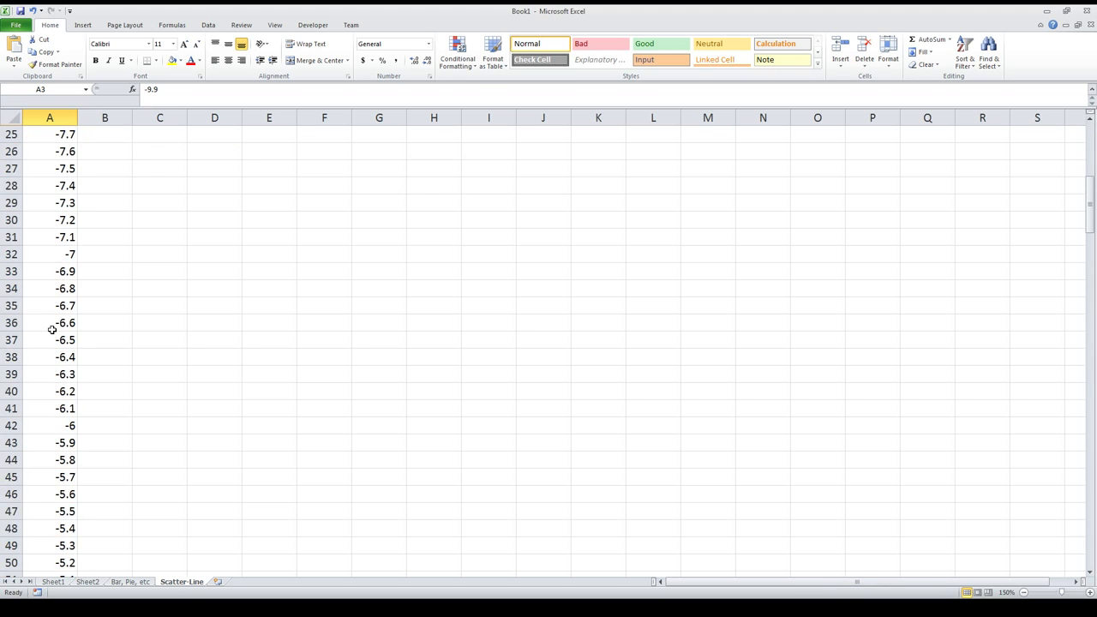
scroll(52, 329, down, 8)
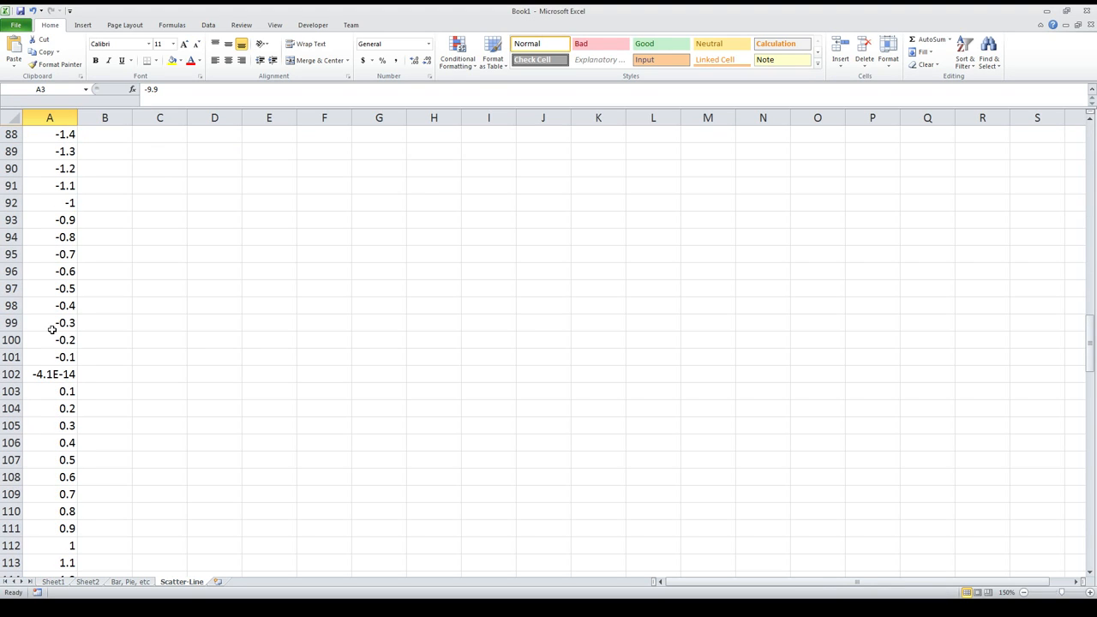
click(60, 375)
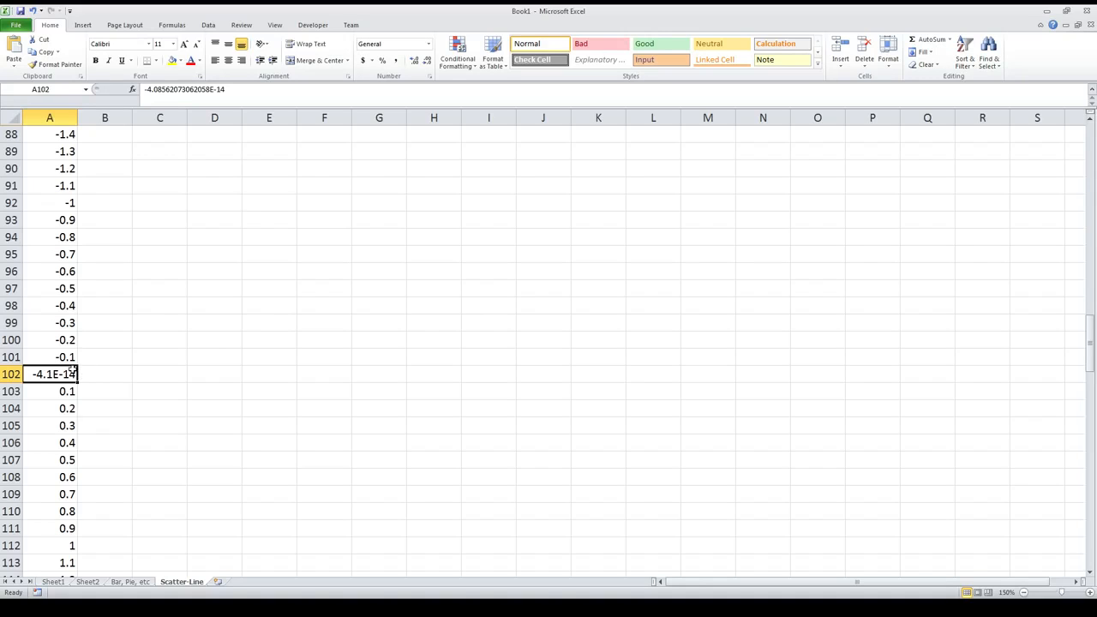
scroll(72, 370, up, 1)
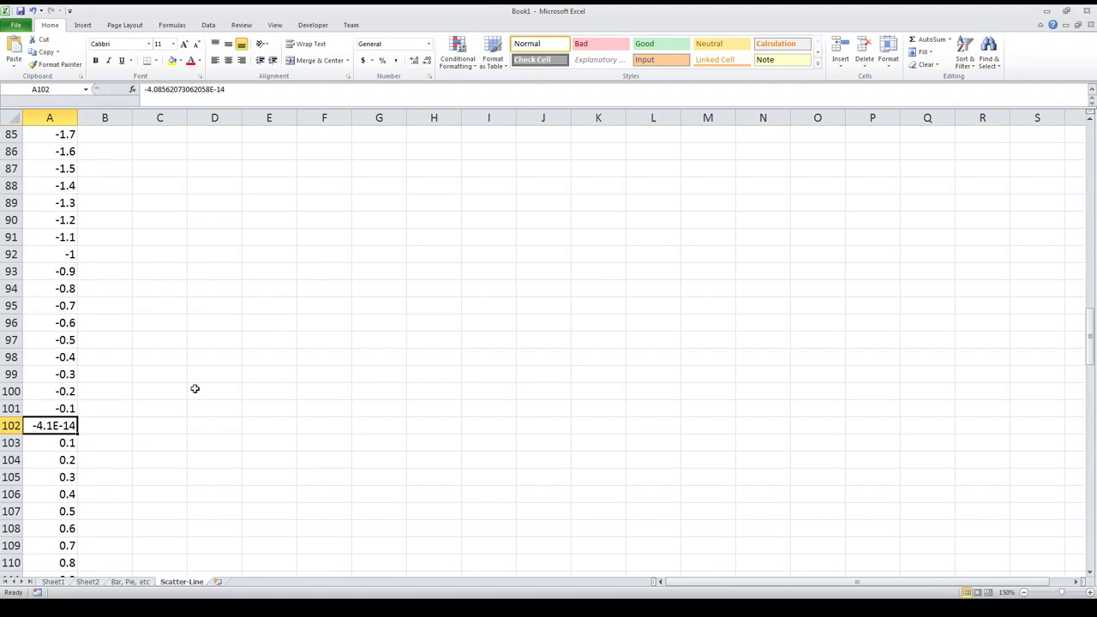
text(0)
key(Return)
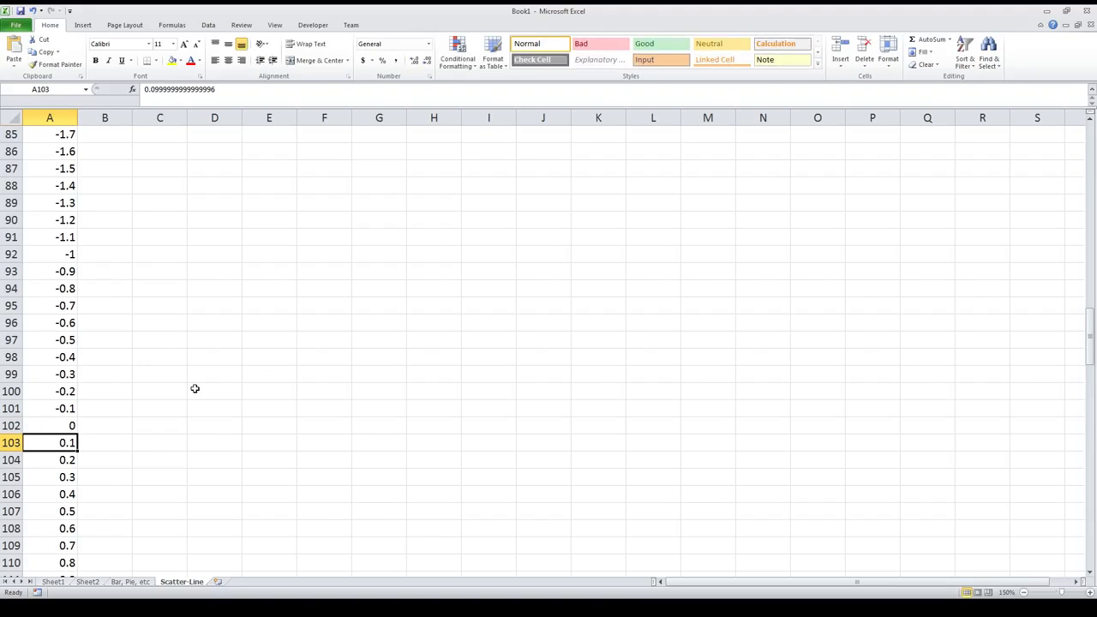
Step: Enter the quadratic formula =D2*A2^2+D3*A2+D4 in B2, the first cell of the y column
scroll(172, 377, up, 20)
scroll(168, 367, up, 4)
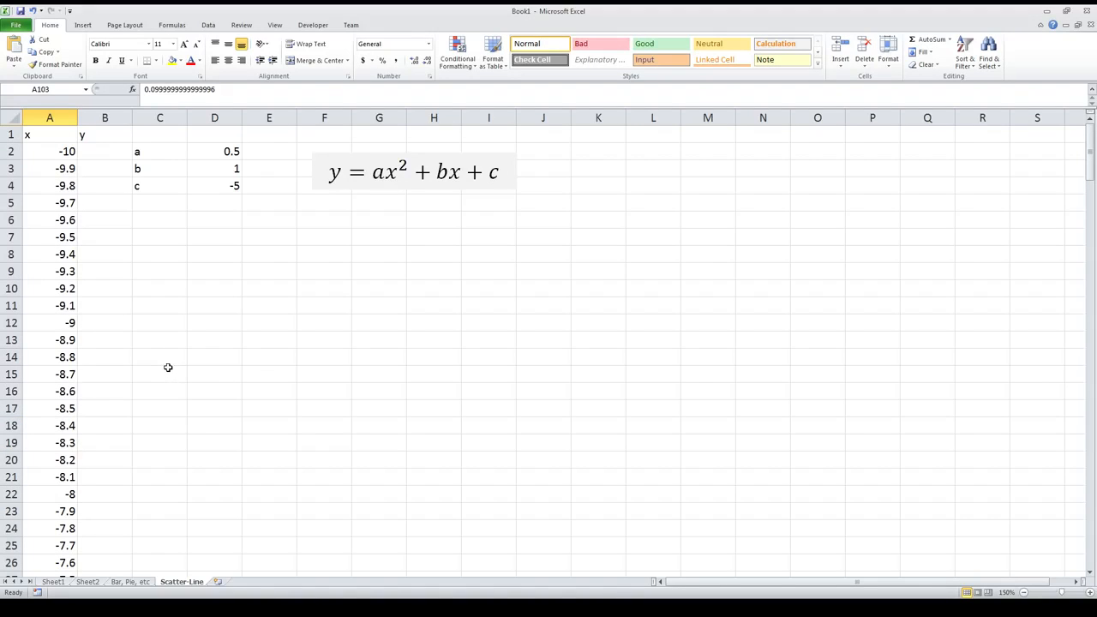
click(98, 152)
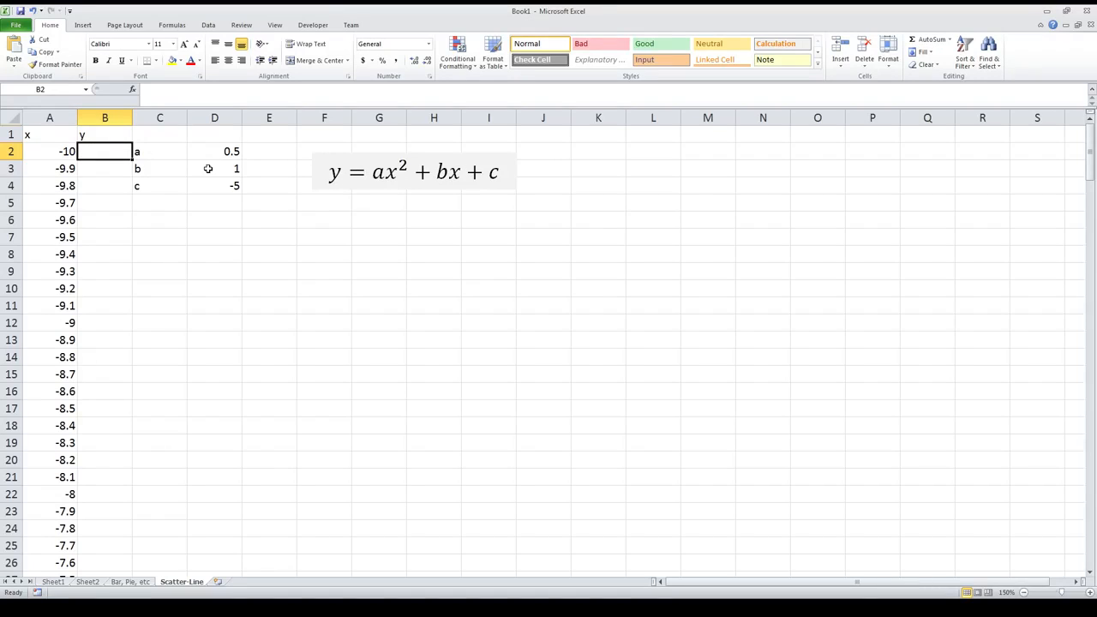
text(=)
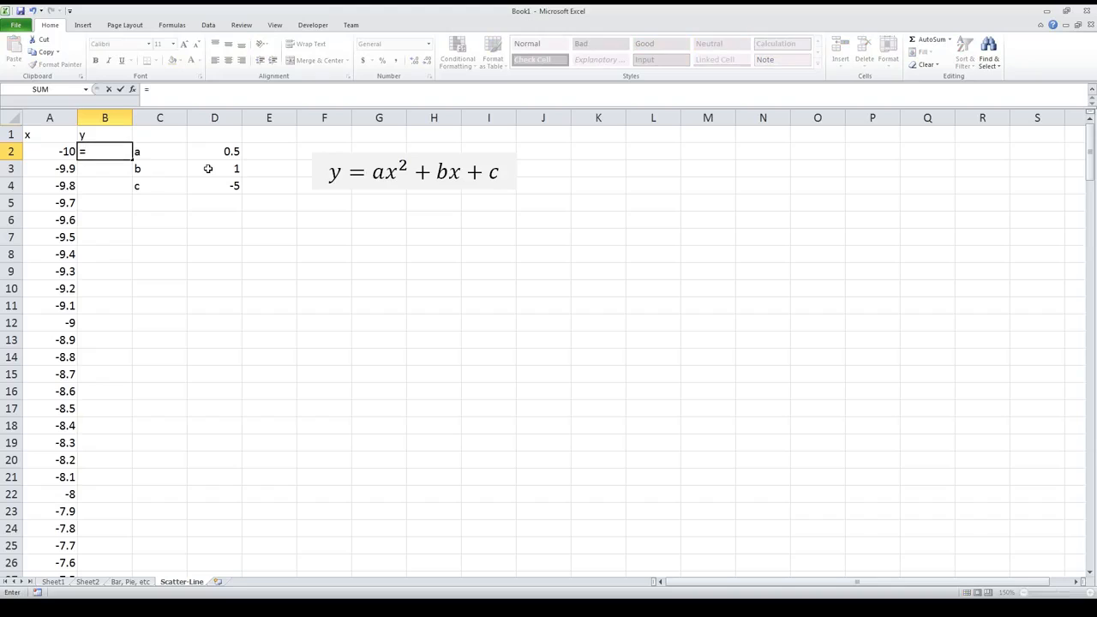
click(231, 151)
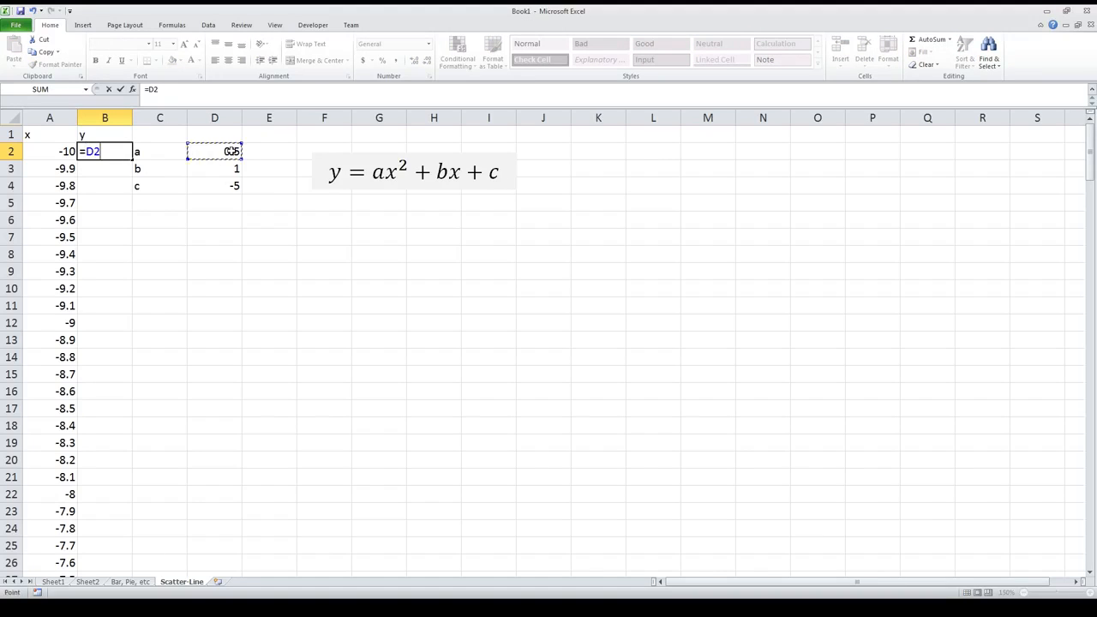
text(*)
click(56, 151)
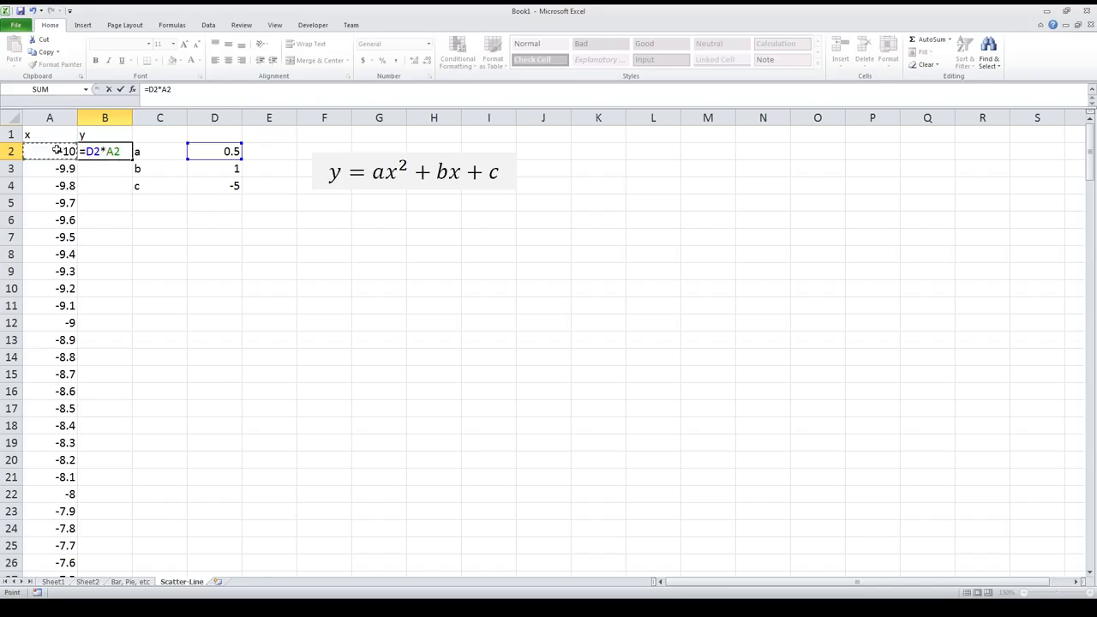
text(^2+)
click(209, 171)
text(*)
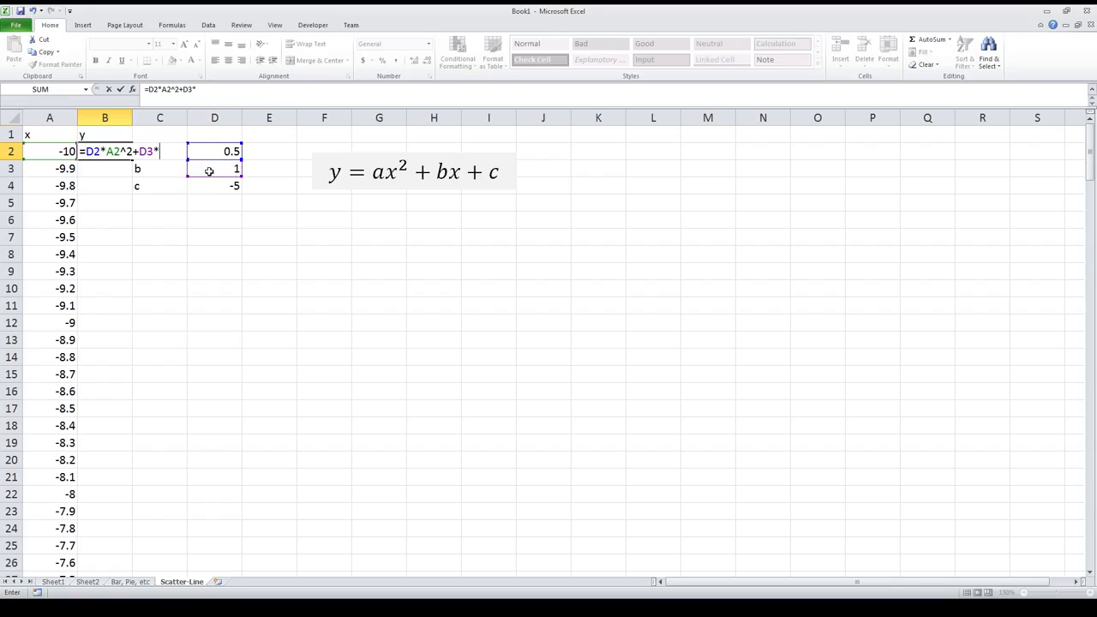
click(53, 152)
text(+)
click(219, 185)
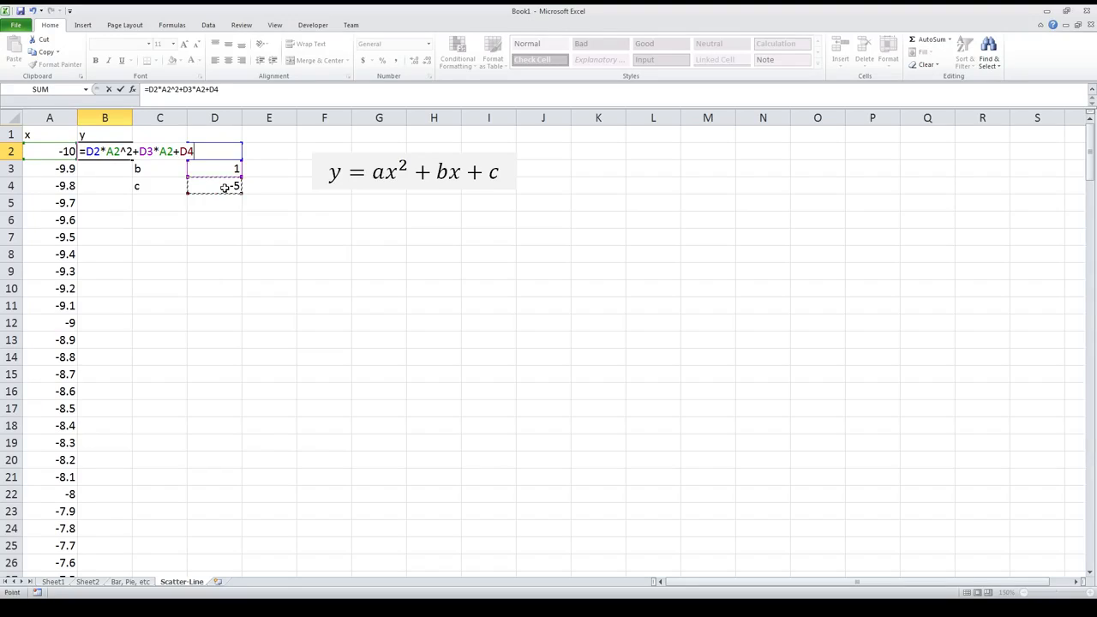
key(Return)
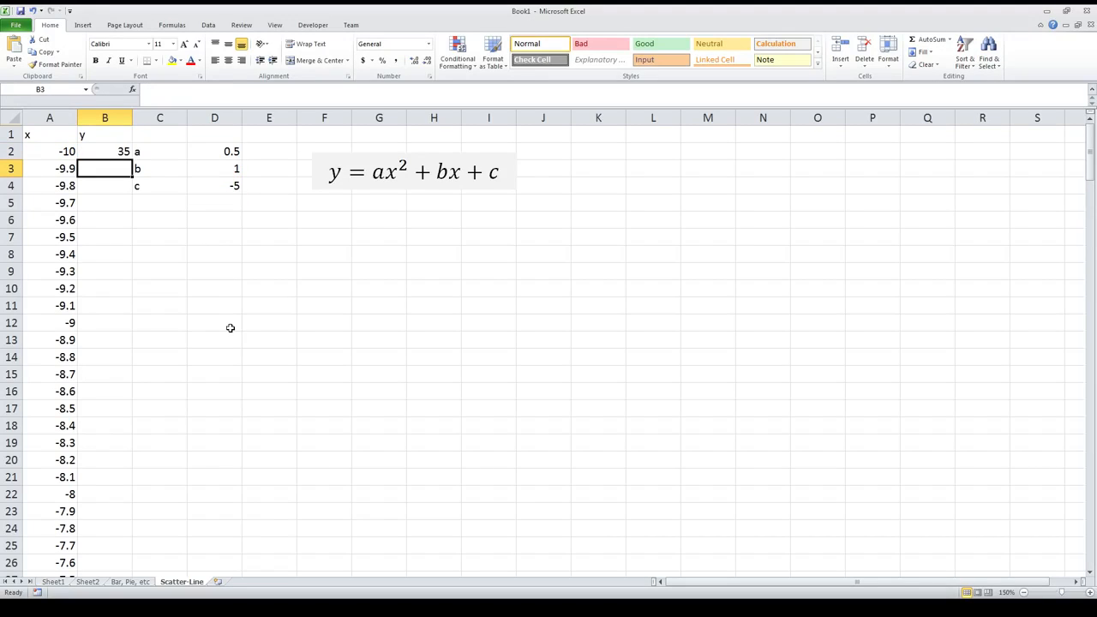
Step: Fill the B2 formula down to B8 and inspect the copied formula in B8
click(119, 152)
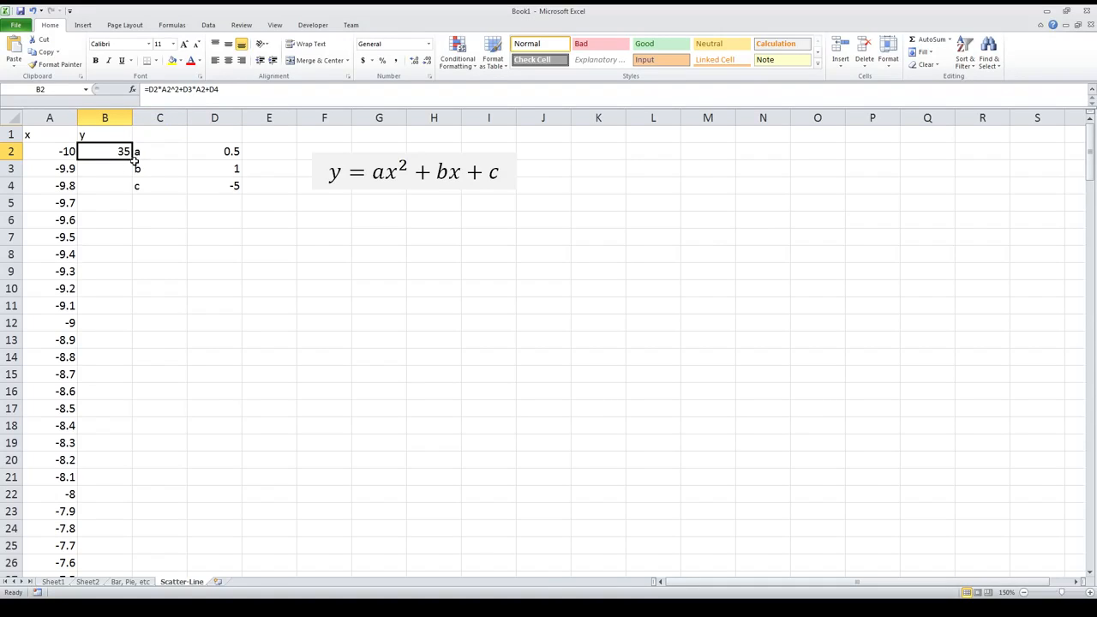
drag(133, 159, 133, 261)
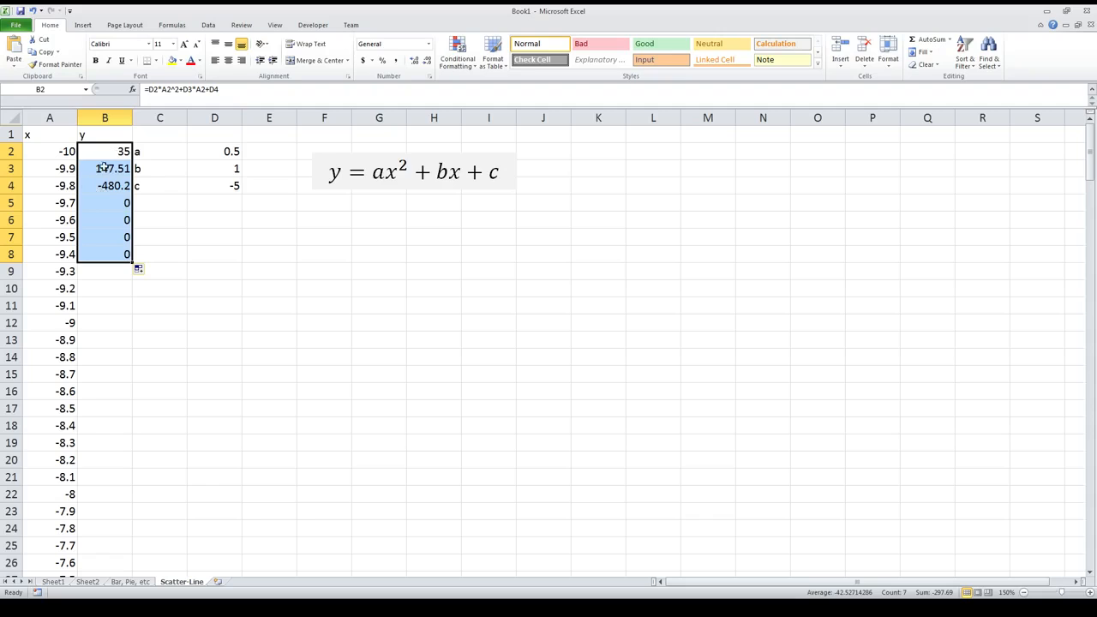
click(112, 251)
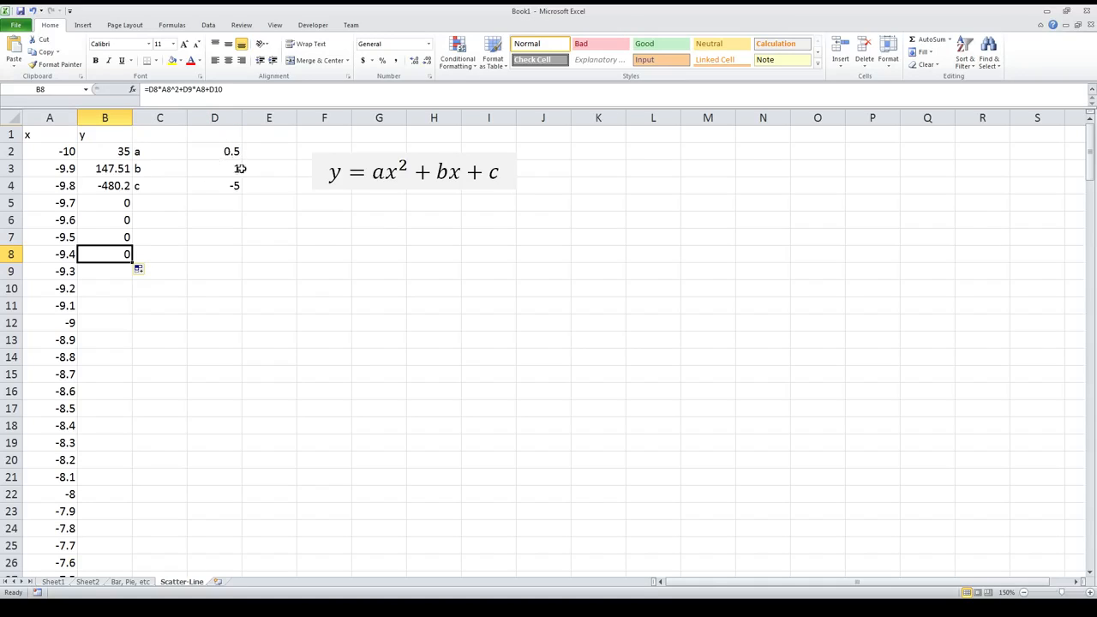
Step: Make the coefficient references in B2's formula absolute so it reads =$D$2*A2^2+$D$3*A2+$D$4
click(124, 151)
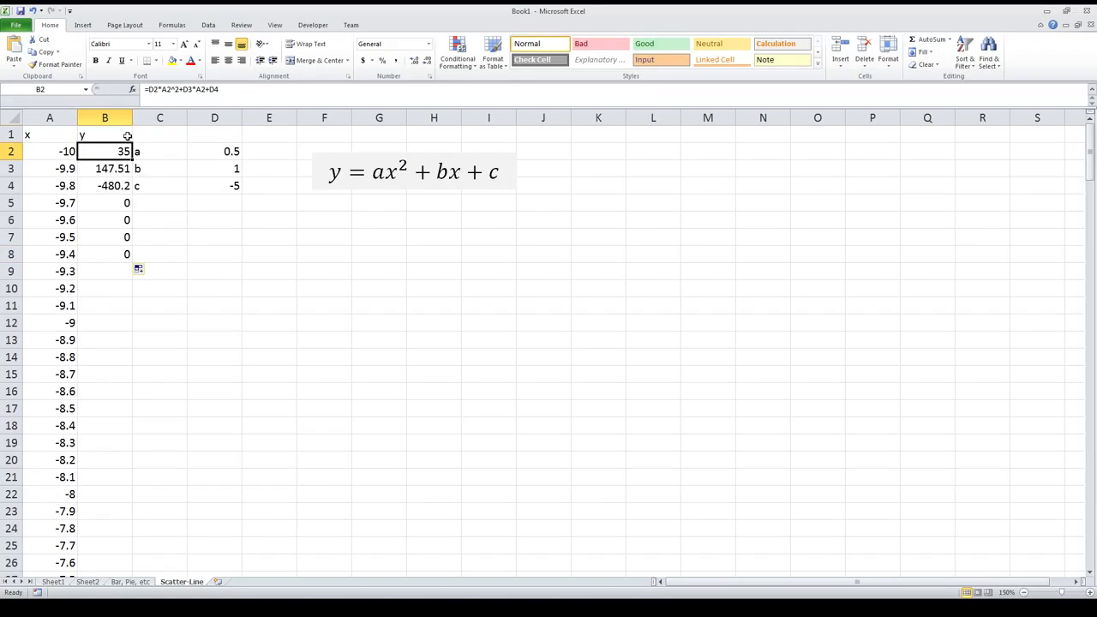
click(153, 89)
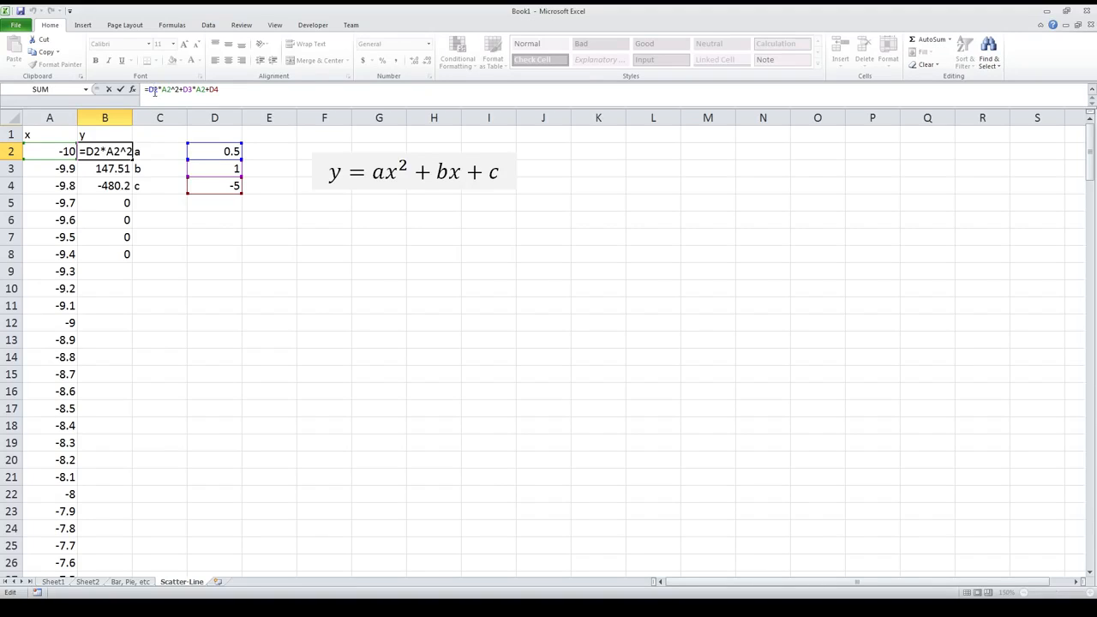
key(F4)
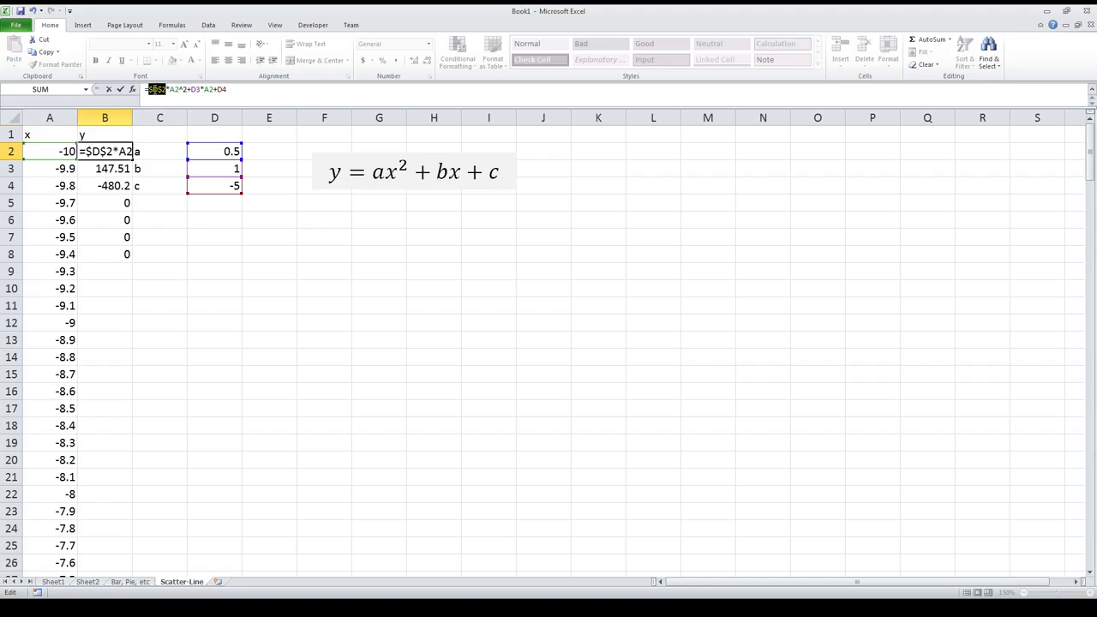
click(154, 90)
click(192, 90)
text($D$)
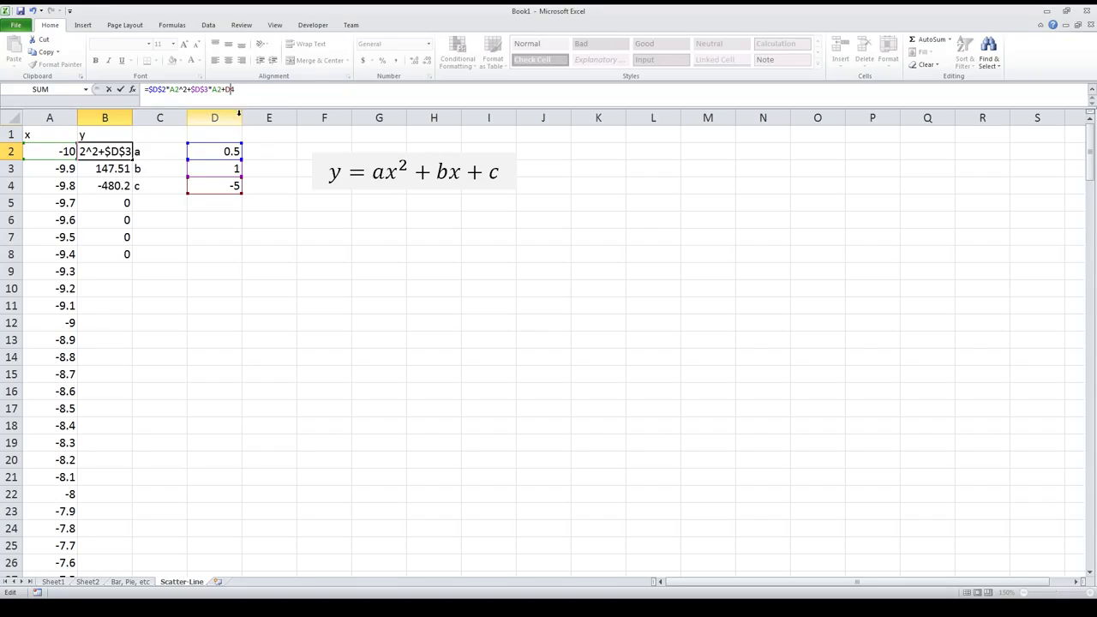
key(F4)
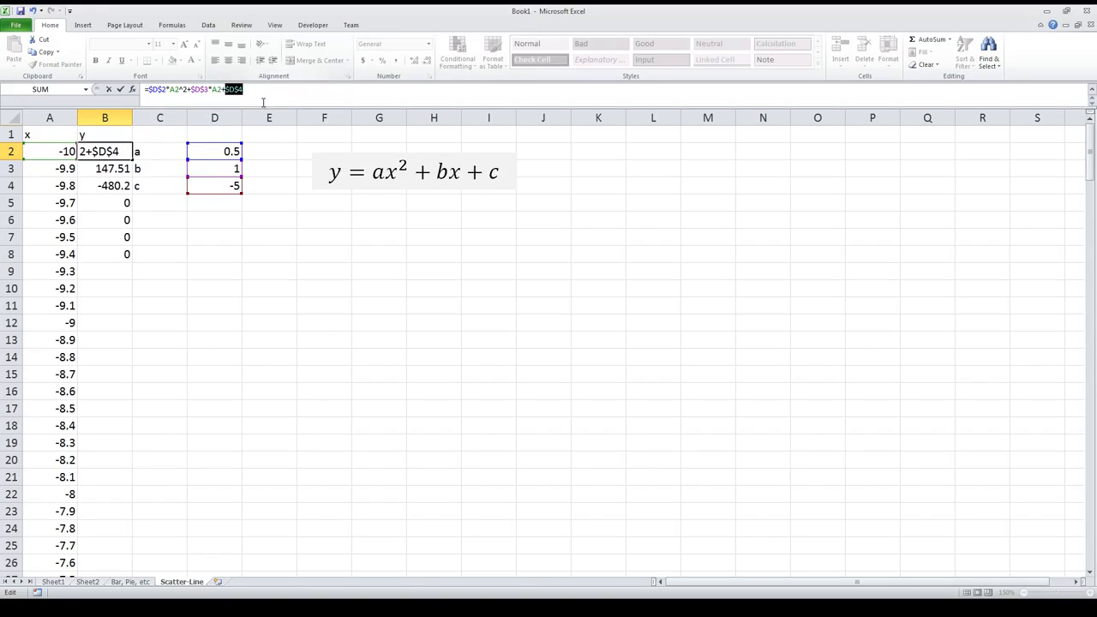
click(252, 90)
key(Return)
Step: Refill the corrected B2 formula down to B8 and check the copied formulas in B3 and B8
click(124, 154)
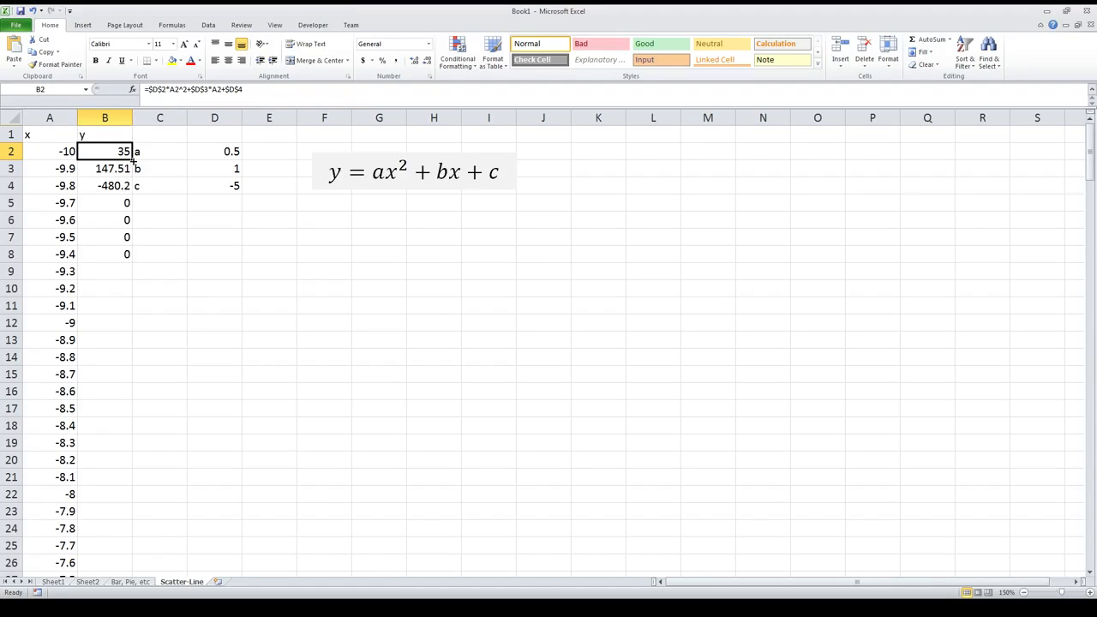
drag(132, 159, 132, 255)
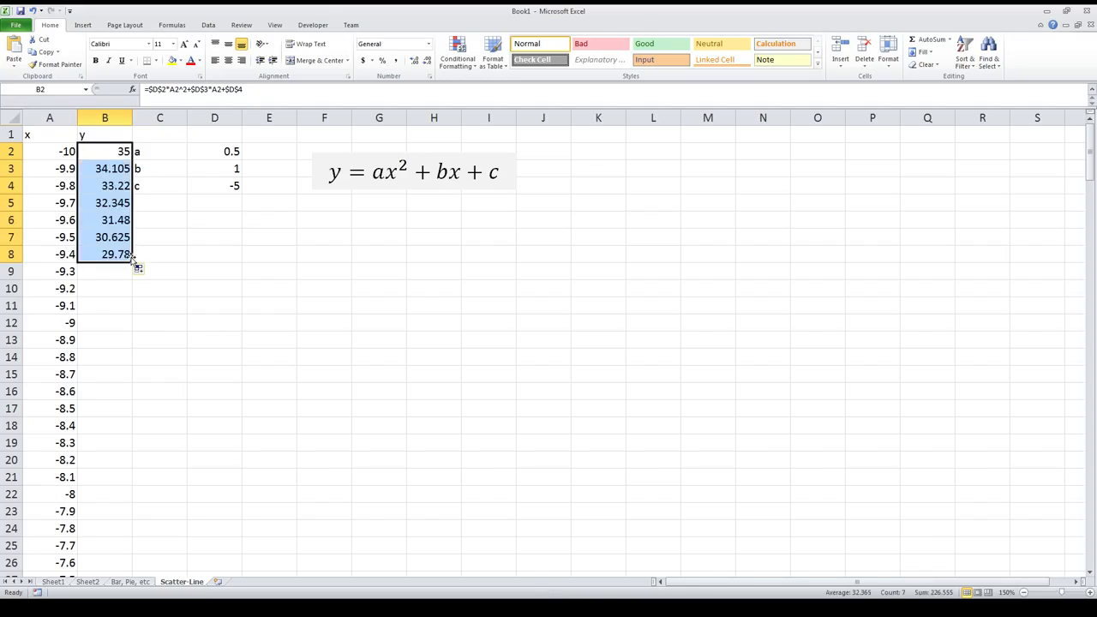
click(115, 204)
click(115, 170)
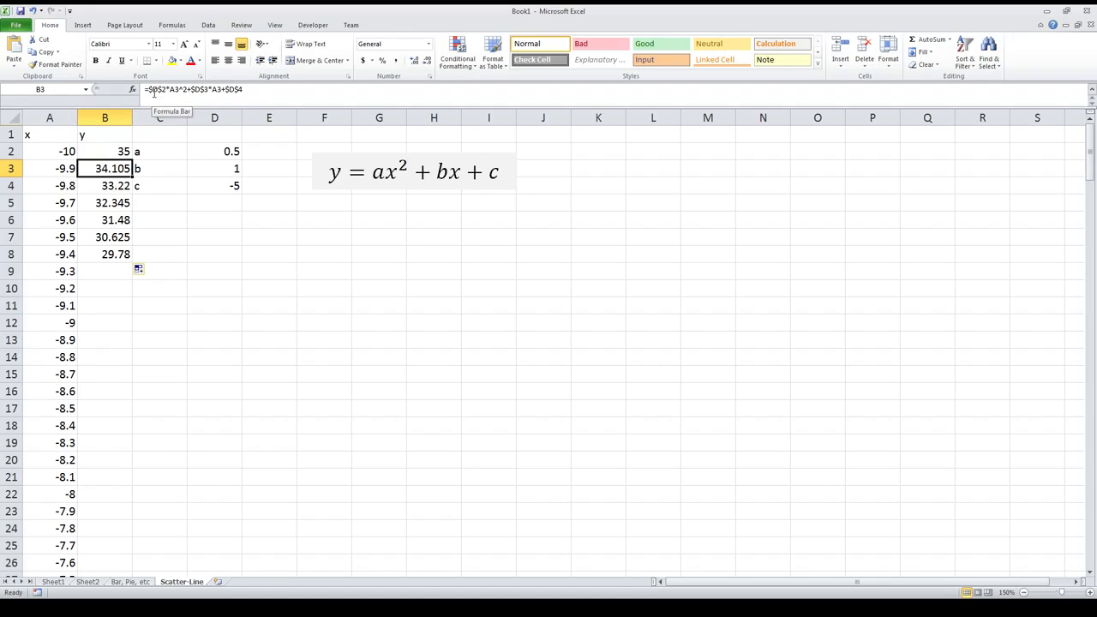
click(110, 255)
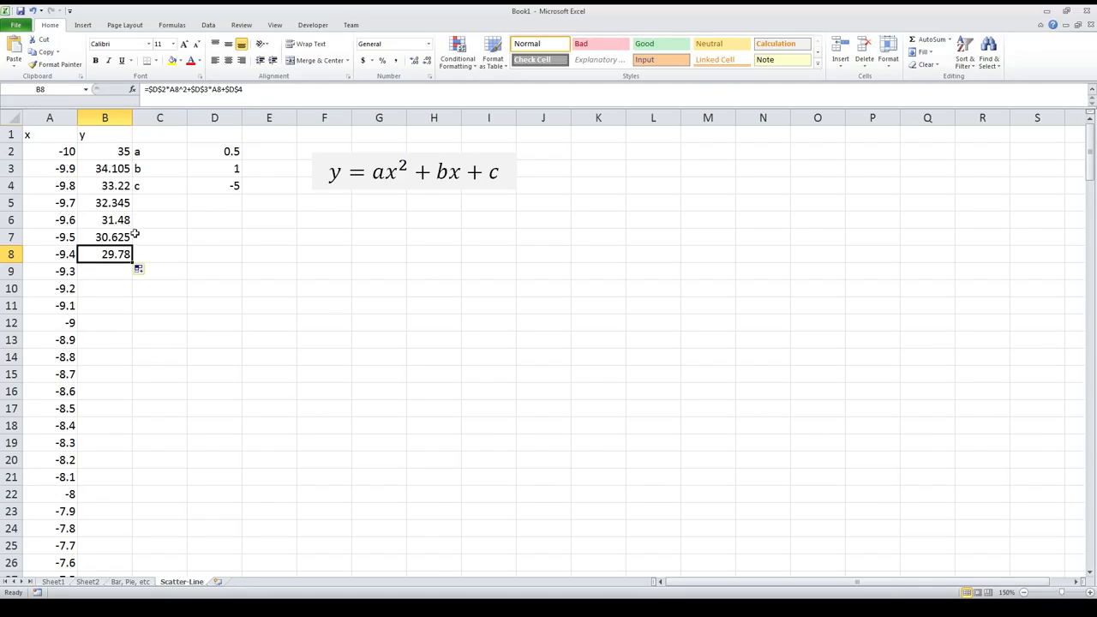
Step: Extend the quadratic formula from B2 down the y column to B202 and review the filled values
drag(113, 151, 125, 565)
scroll(110, 461, up, 8)
scroll(110, 460, up, 20)
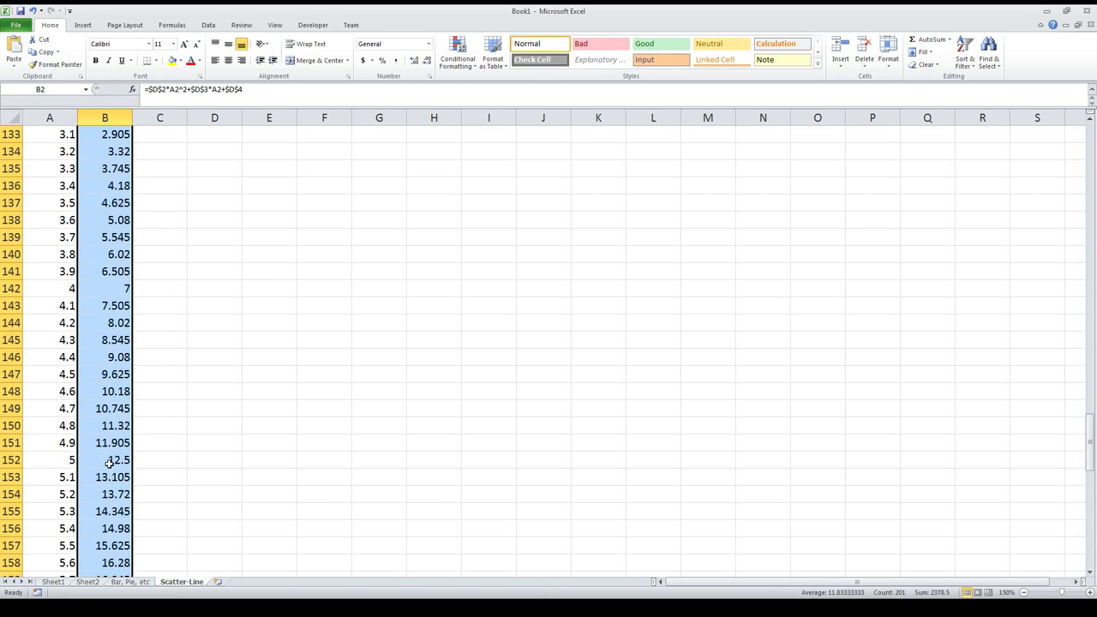
scroll(117, 459, up, 7)
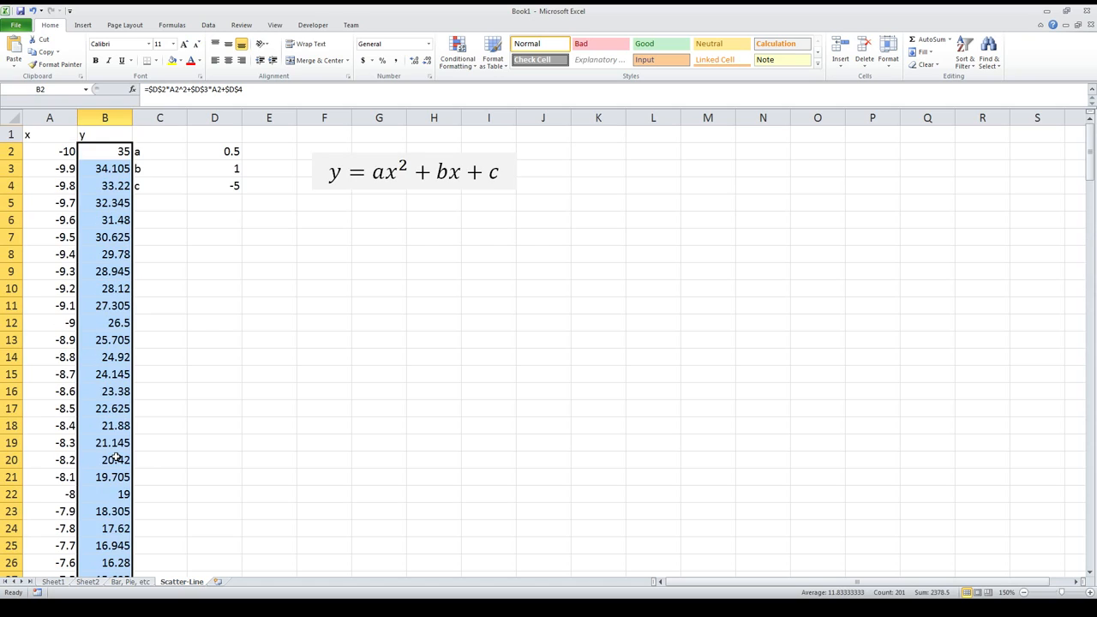
click(127, 275)
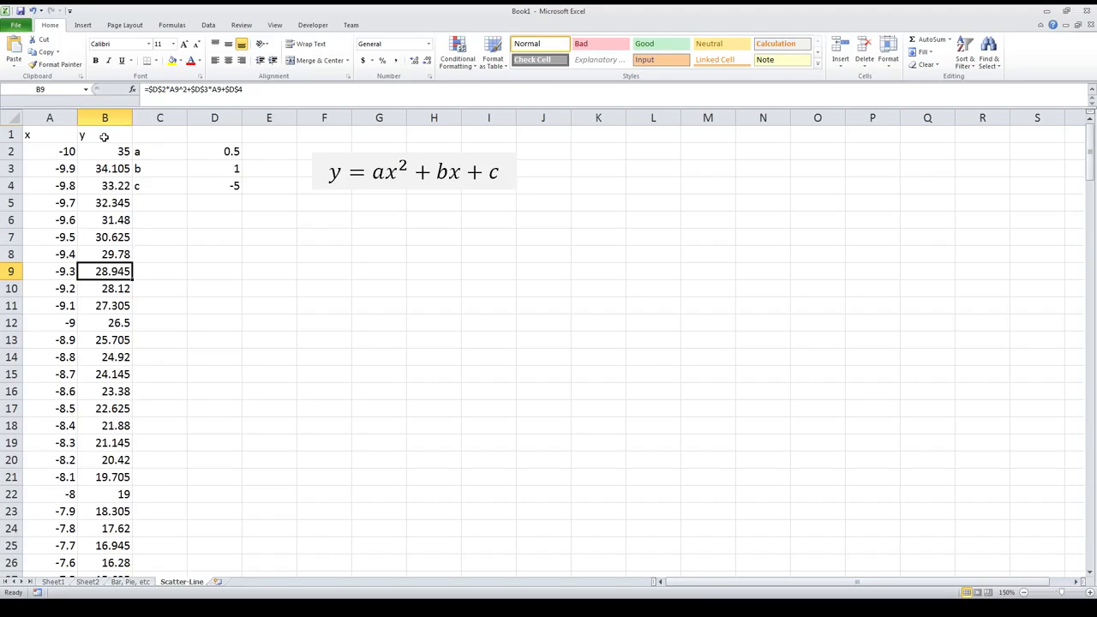
Step: Insert a basic 2-D line chart from the x and y data in columns A and B
click(84, 24)
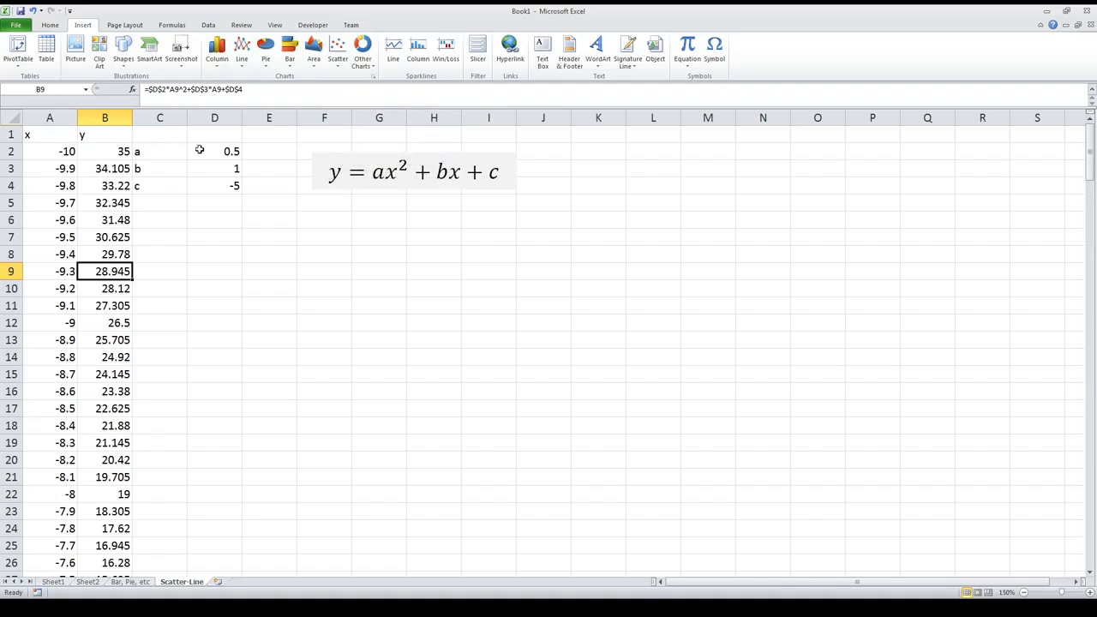
click(338, 60)
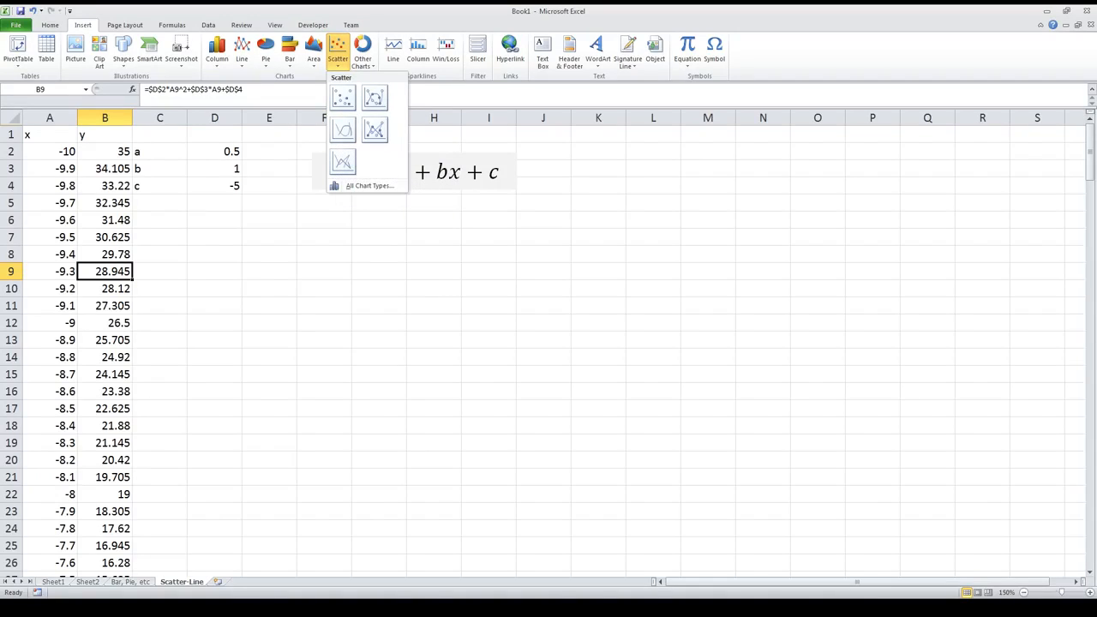
click(217, 53)
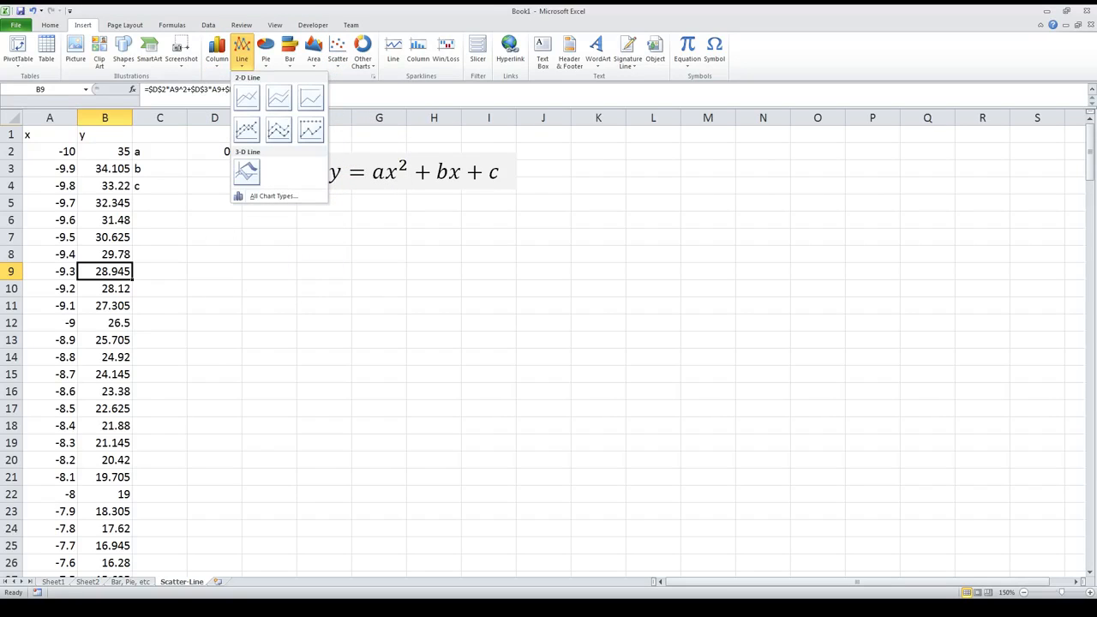
drag(49, 118, 98, 123)
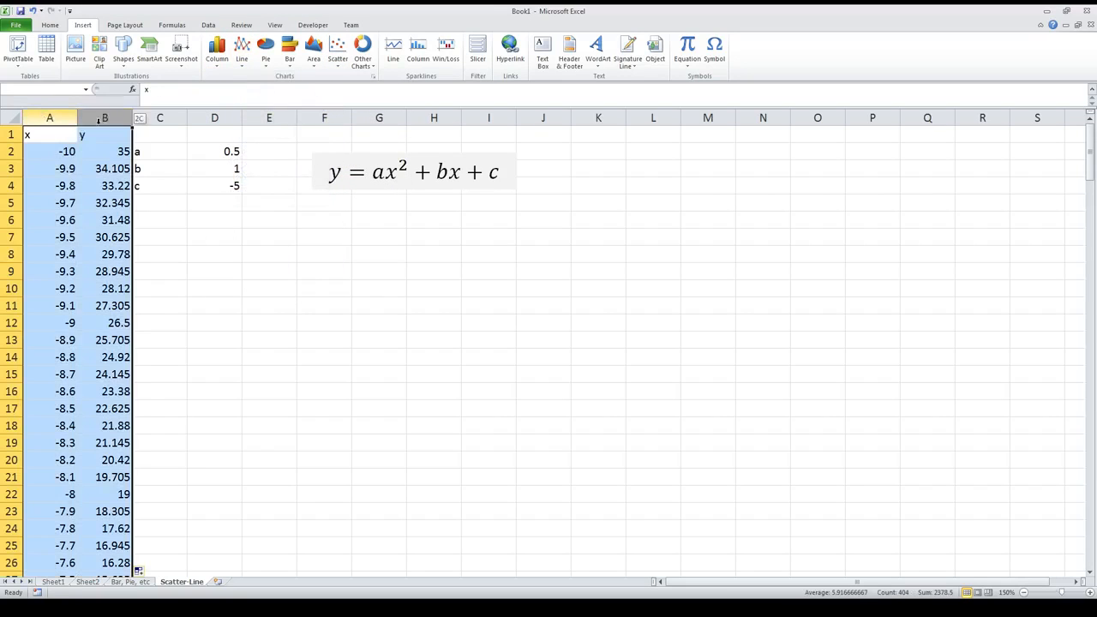
click(241, 57)
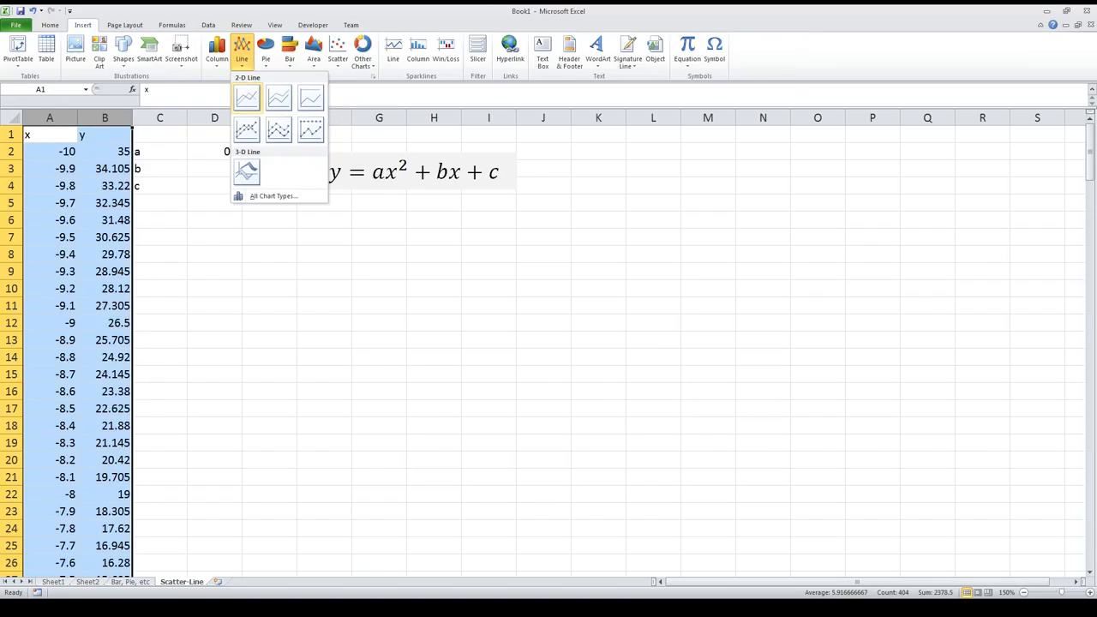
click(247, 98)
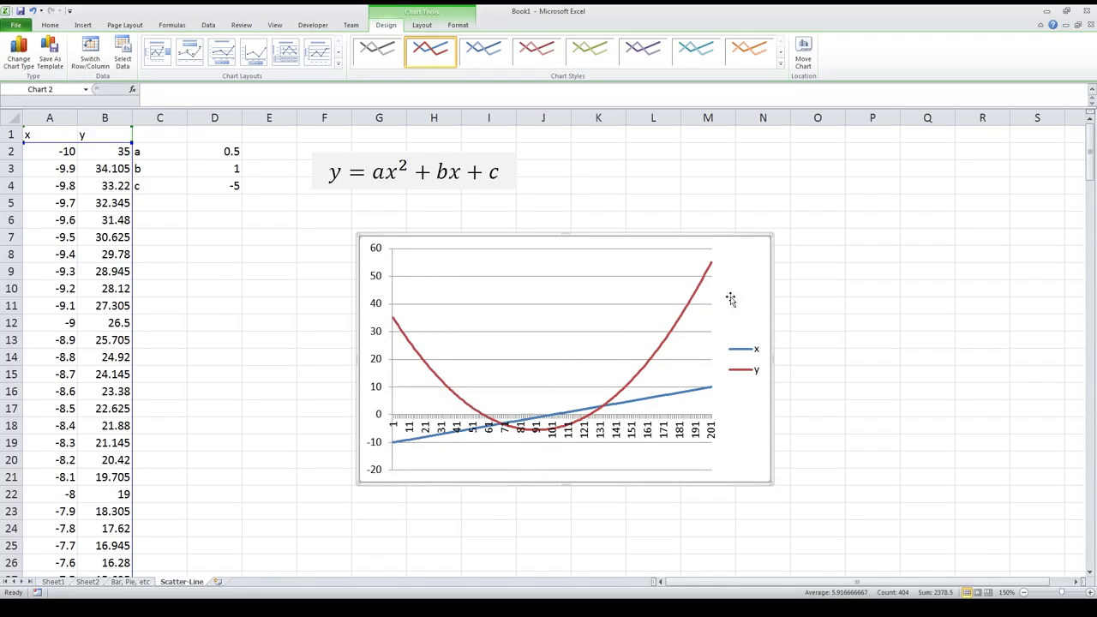
Step: Change the line chart's type to Scatter with Smooth Lines
click(707, 391)
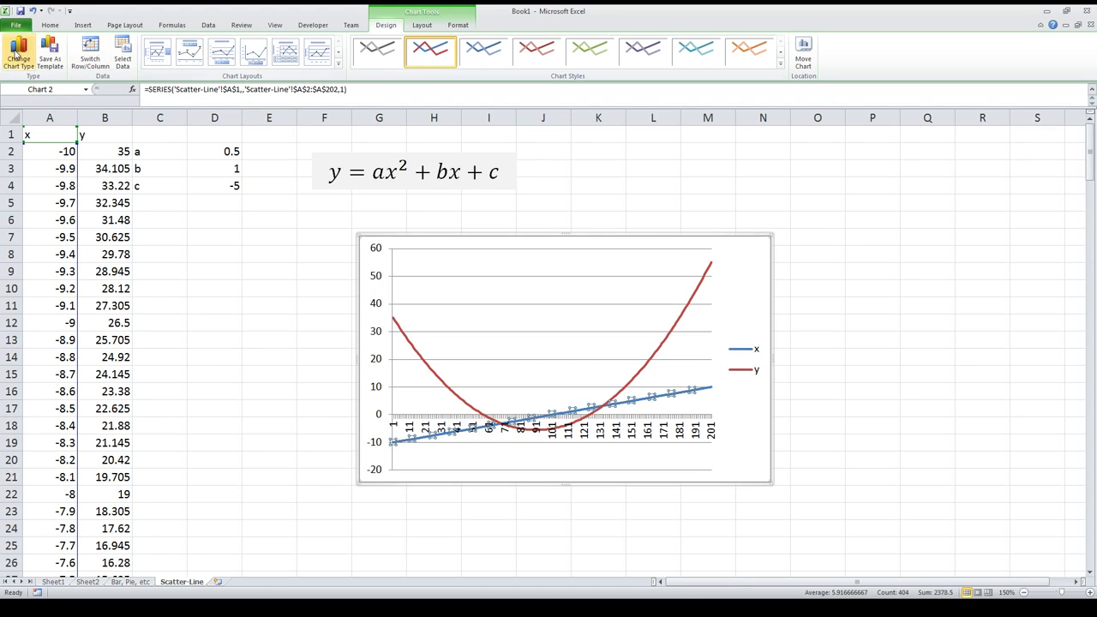
click(89, 181)
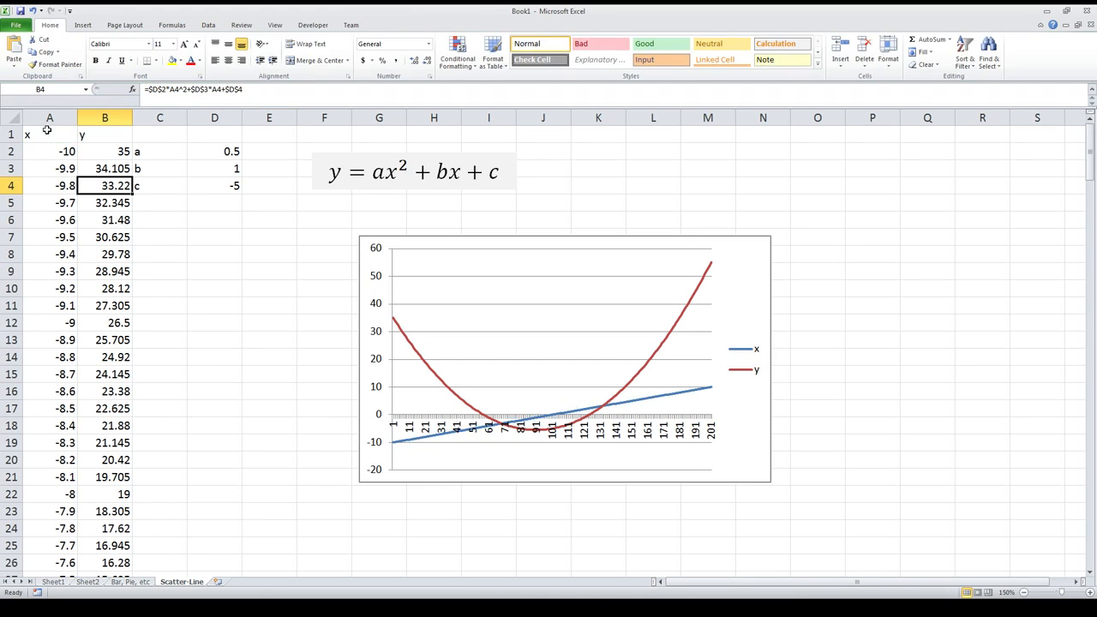
click(453, 276)
click(19, 59)
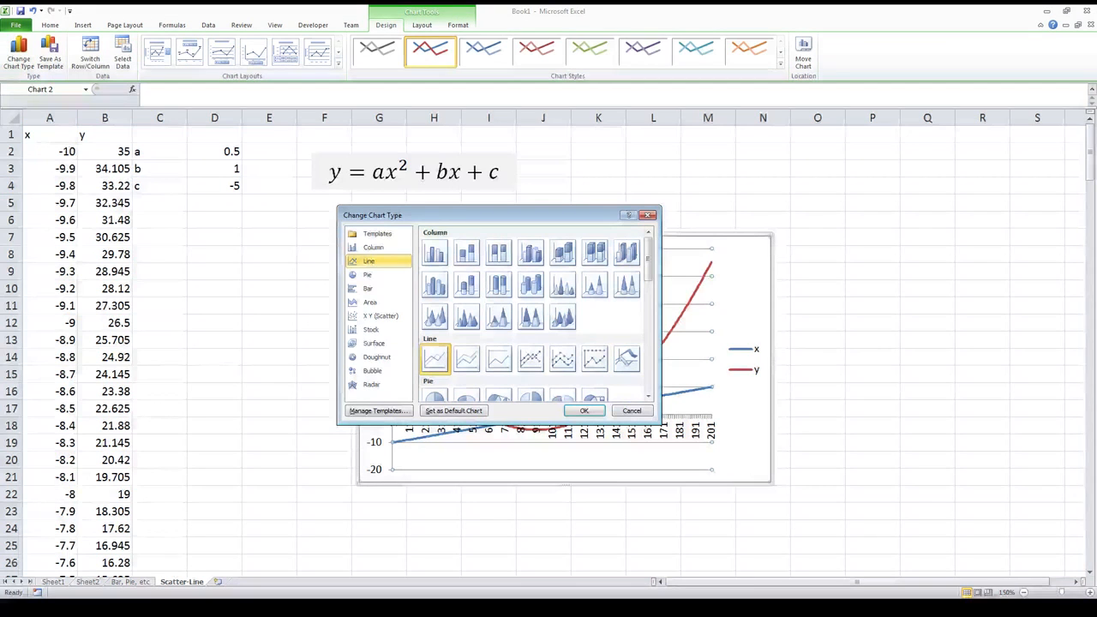
scroll(536, 314, down, 5)
scroll(467, 340, down, 5)
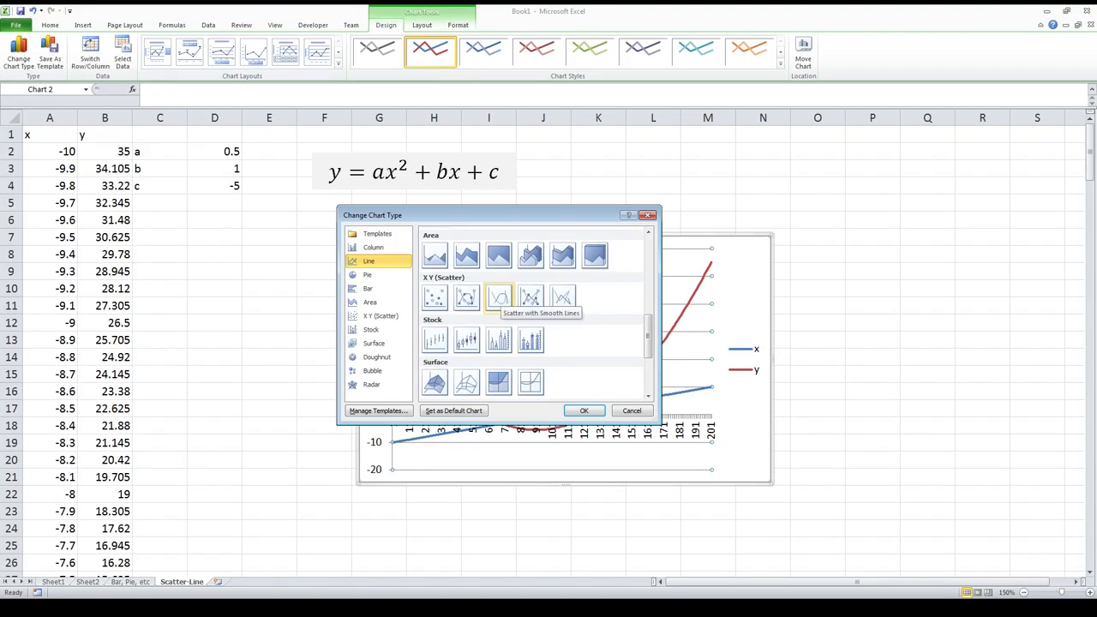
click(499, 297)
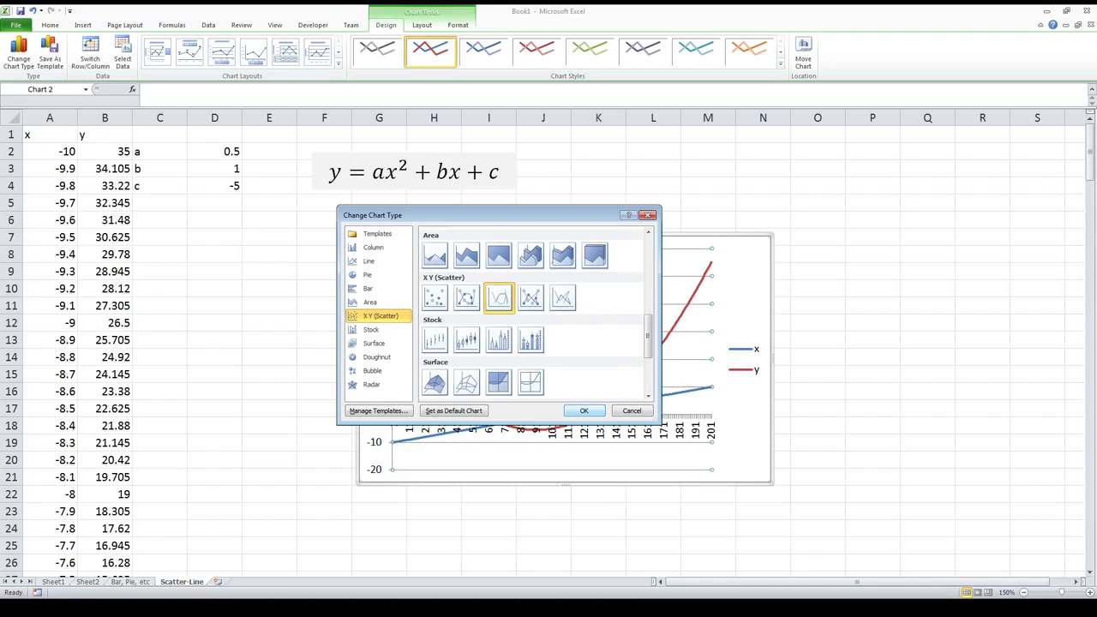
click(584, 411)
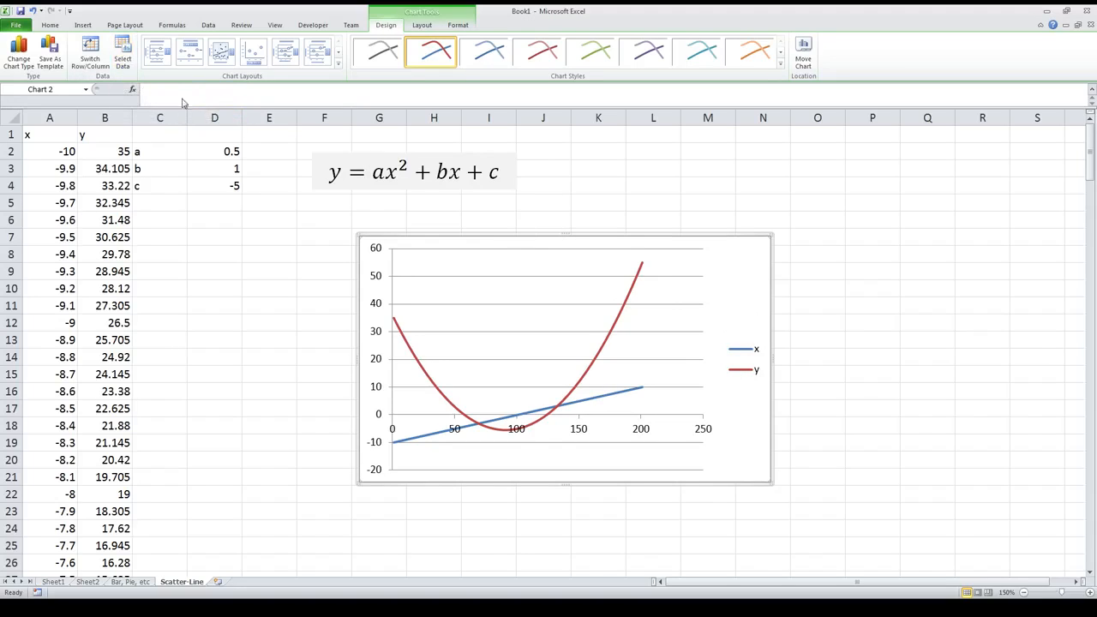
Step: Remove both the x and y series from the scatter chart's data source
click(122, 57)
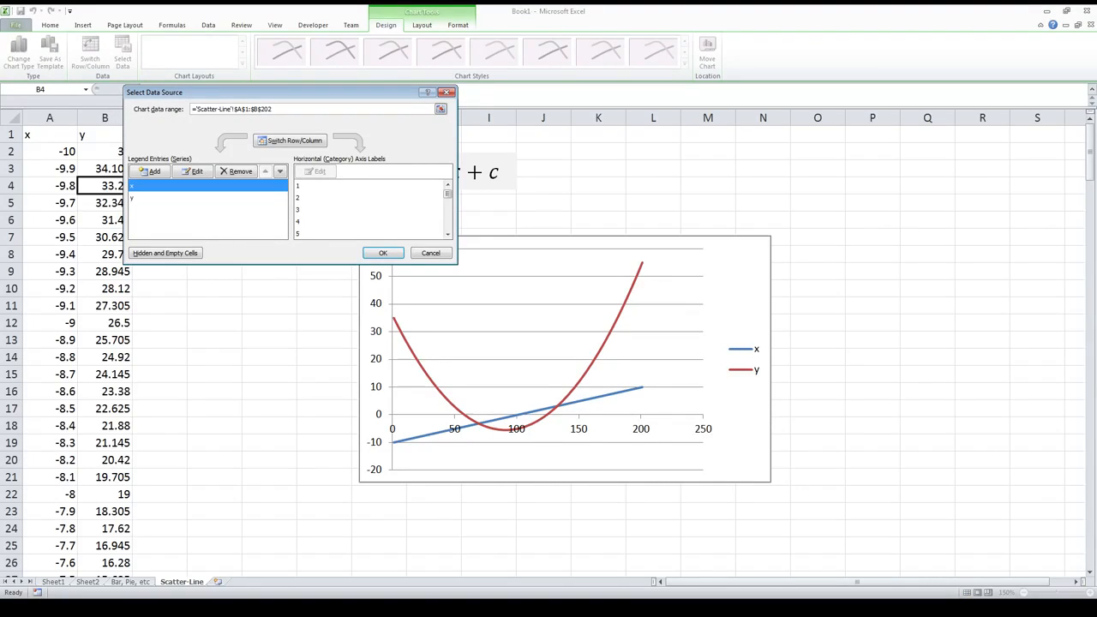
click(172, 198)
click(171, 186)
click(236, 171)
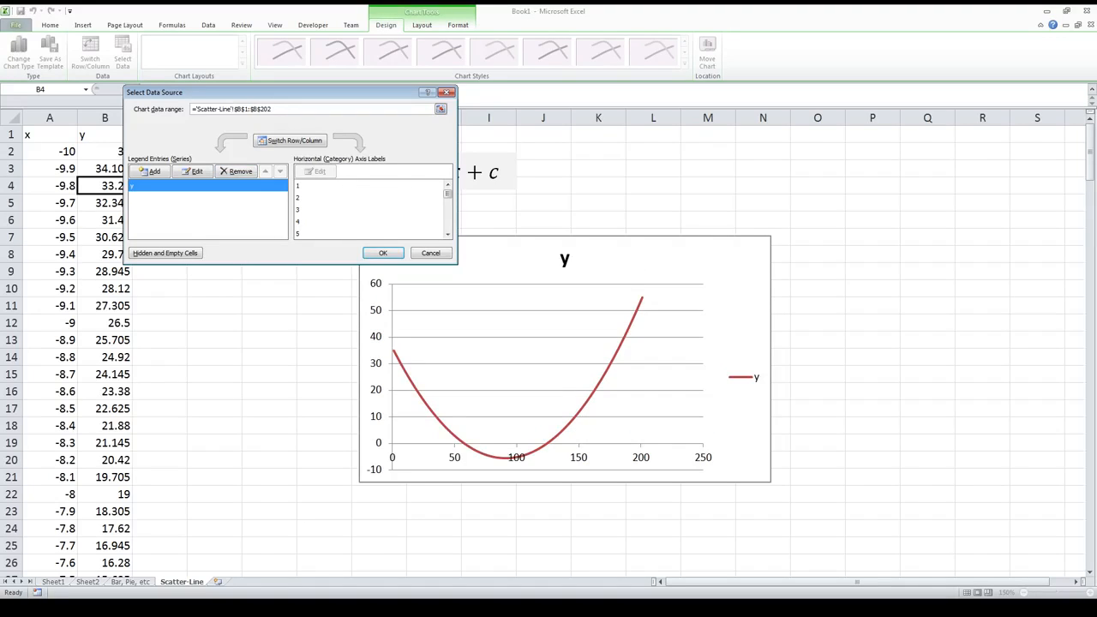
click(236, 171)
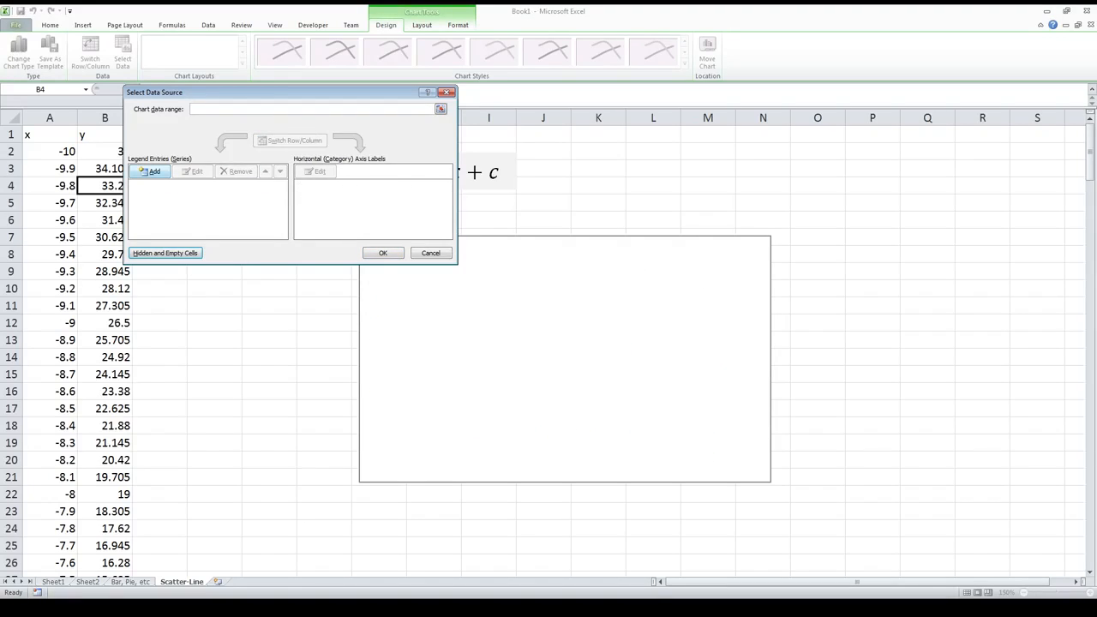
Step: Add a chart series named Parabola with the range A2:A202 as its X values
click(154, 172)
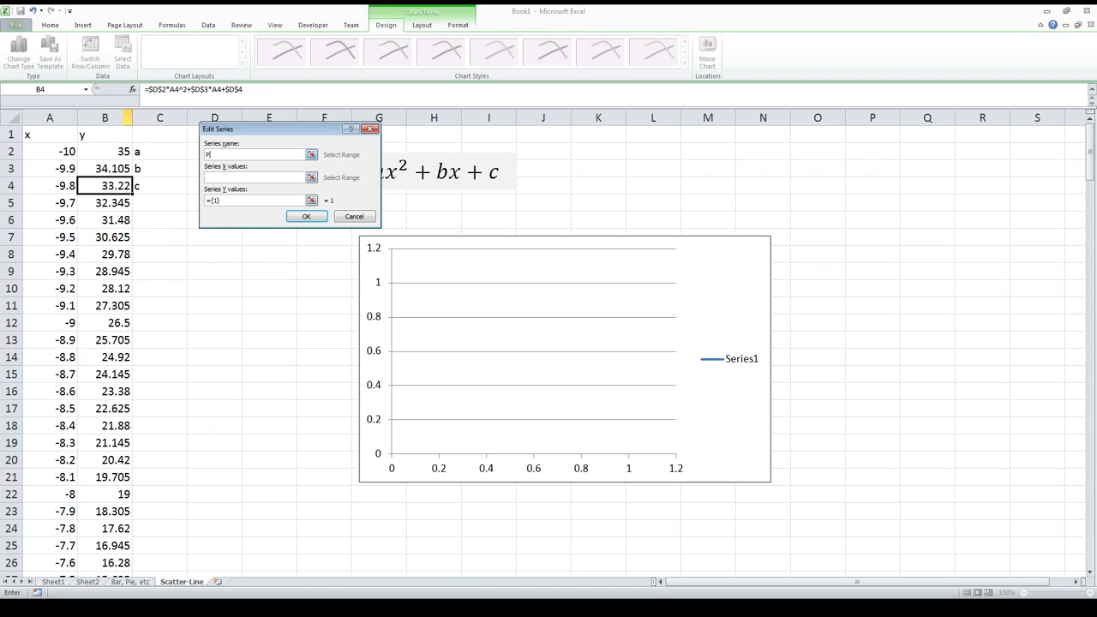
text(Parabola)
key(Tab)
click(313, 178)
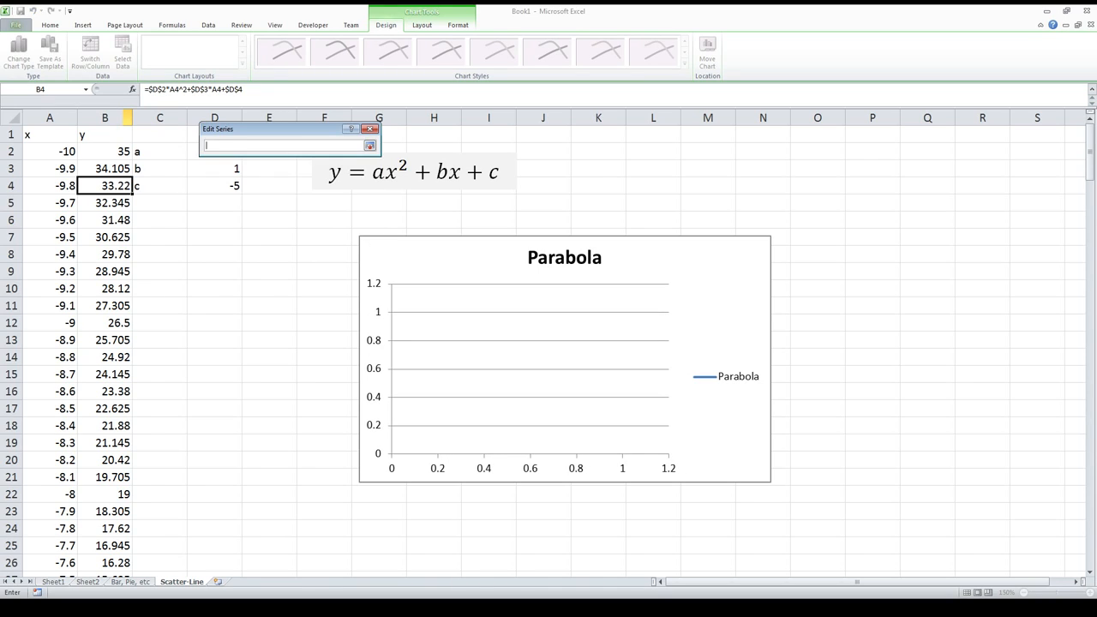
click(49, 152)
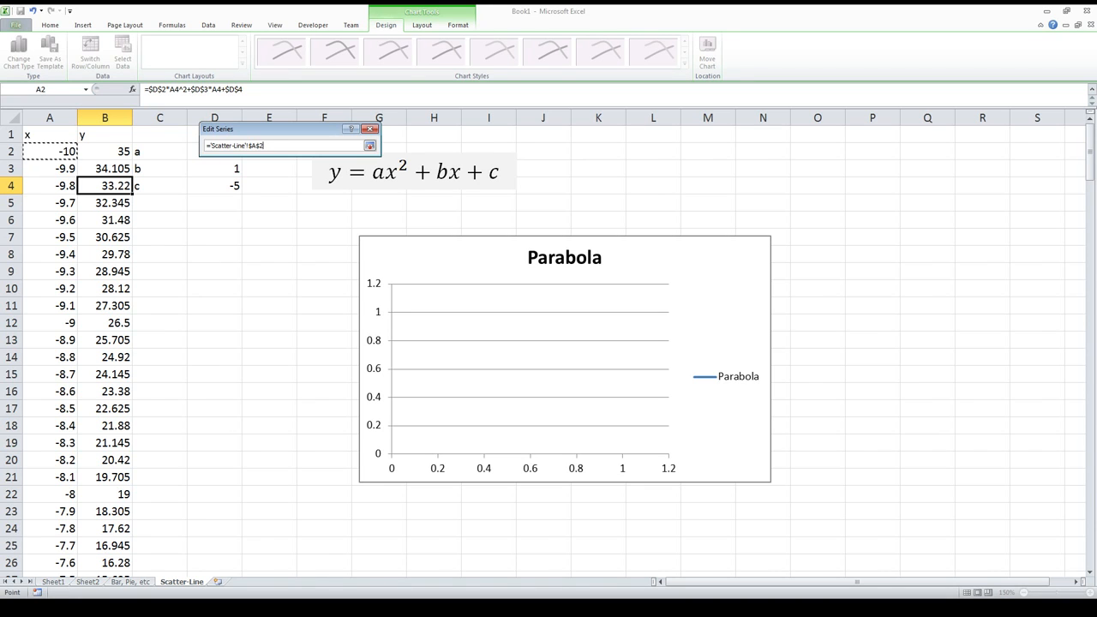
drag(50, 152, 78, 549)
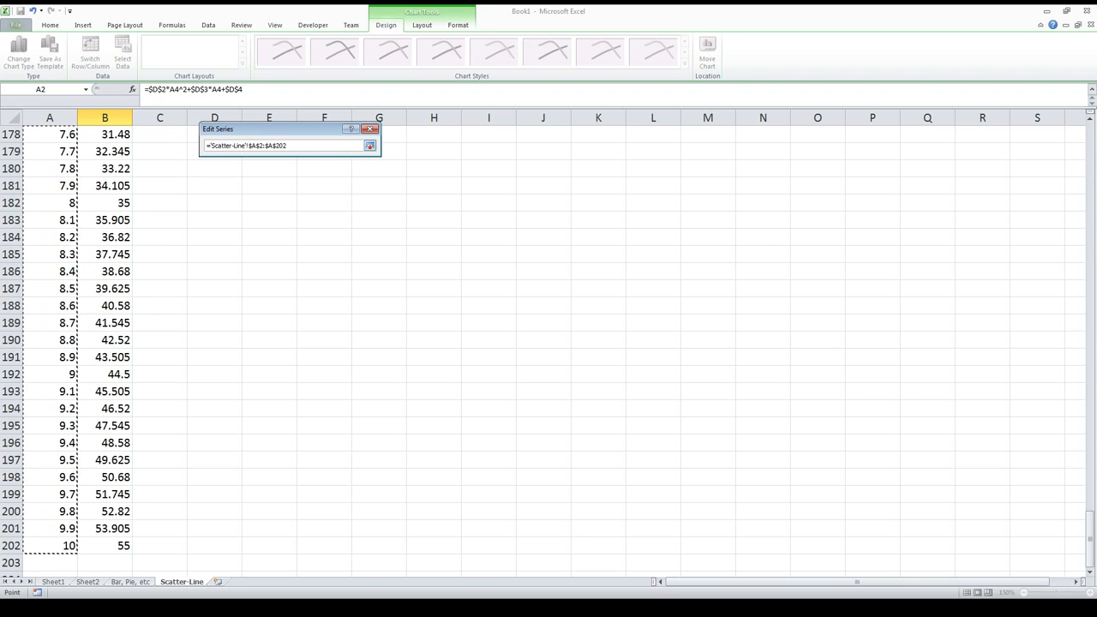
key(Return)
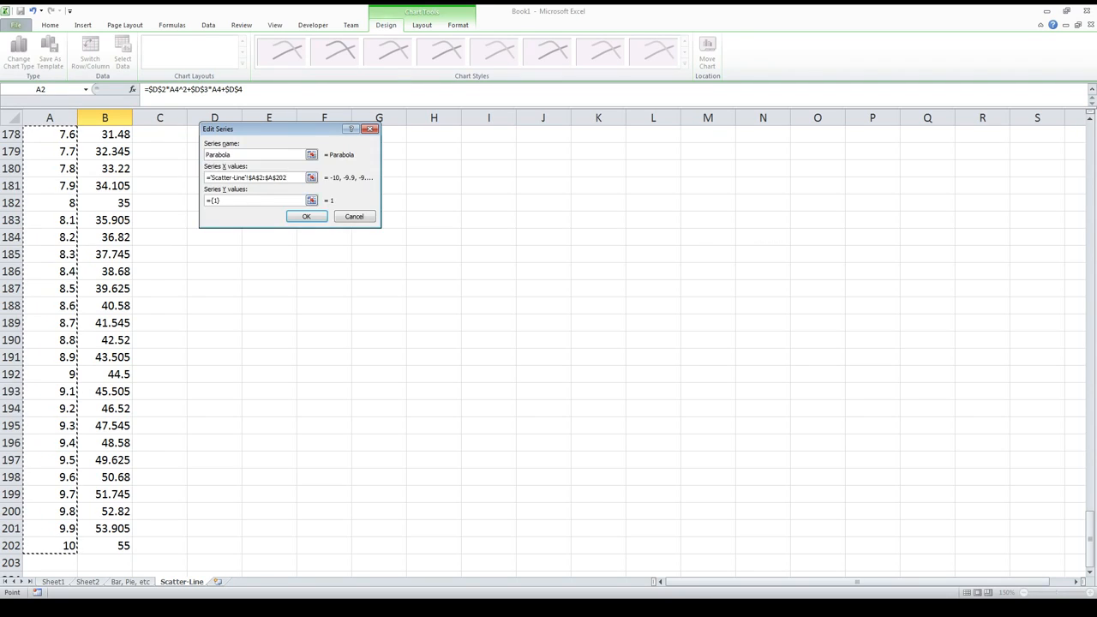
Step: Set the Parabola series' Y values to the range B2:B202 and apply the chart's data source changes
click(248, 201)
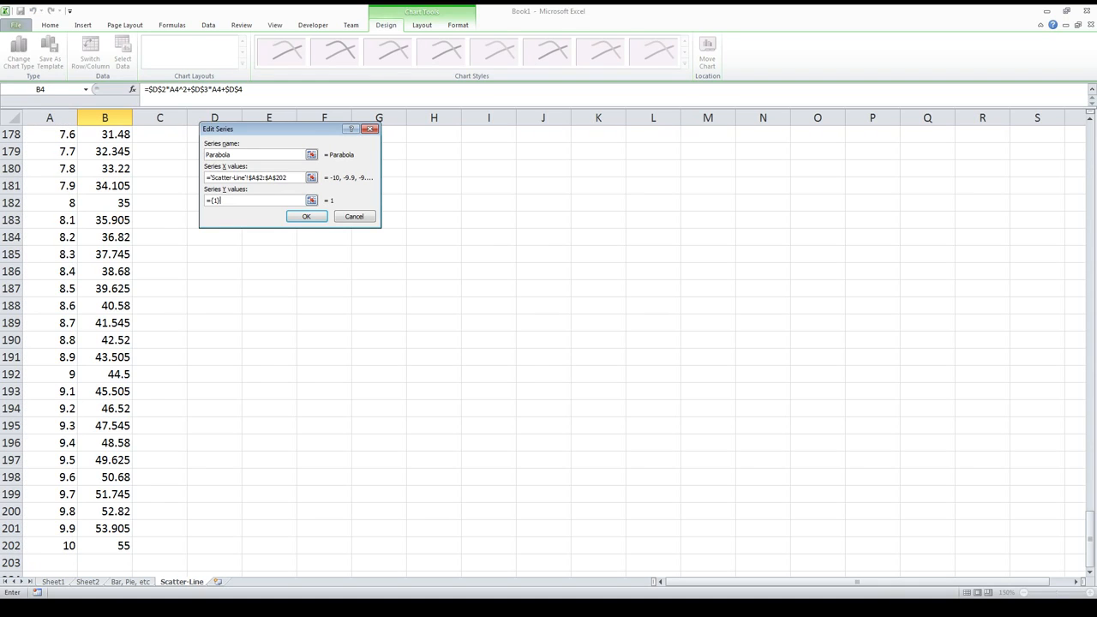
click(312, 200)
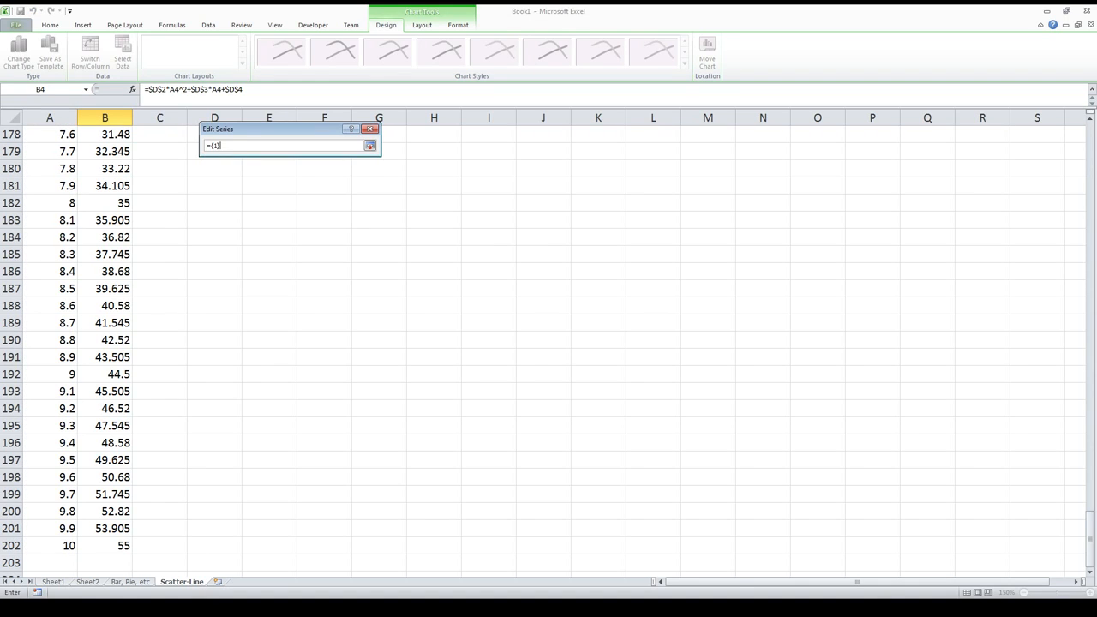
key(ctrl+a)
key(BackSpace)
click(105, 546)
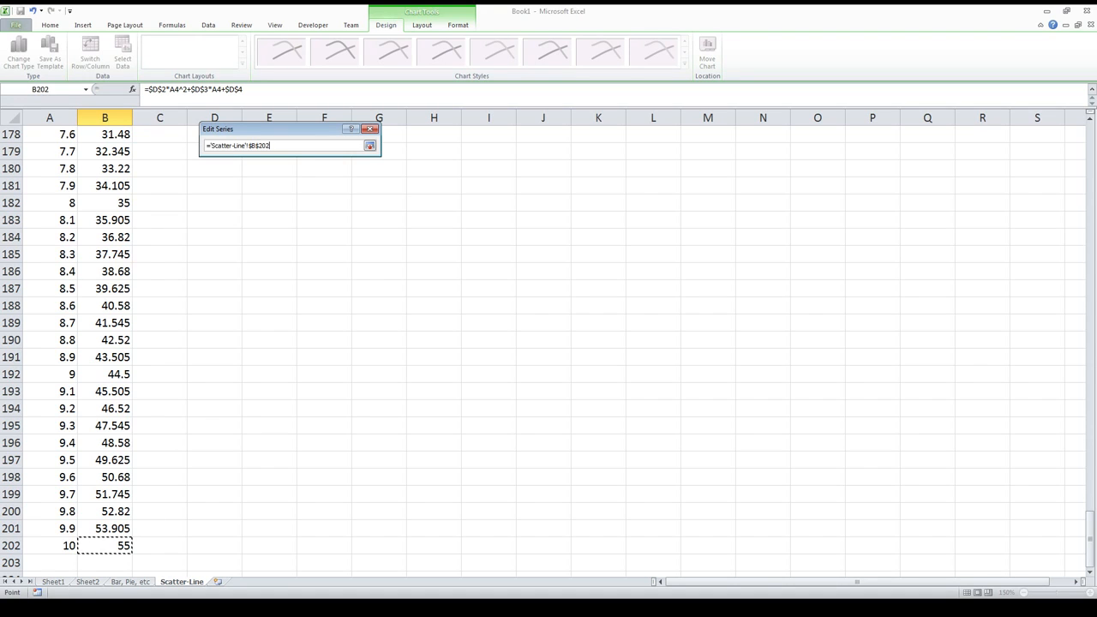
drag(1090, 538, 1091, 147)
shift+click(104, 151)
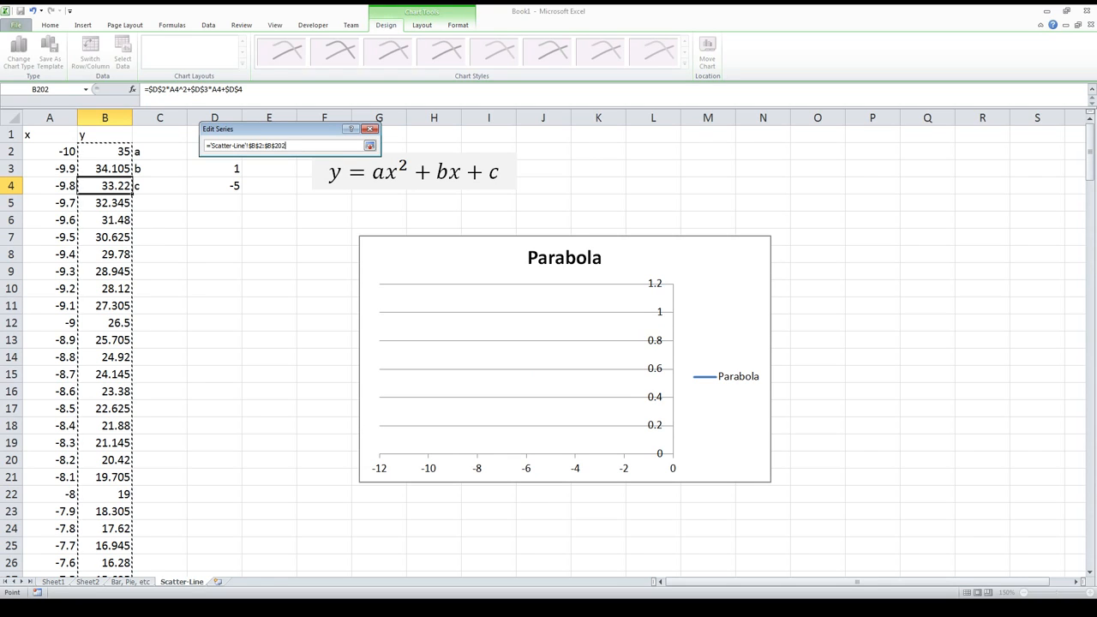
key(Return)
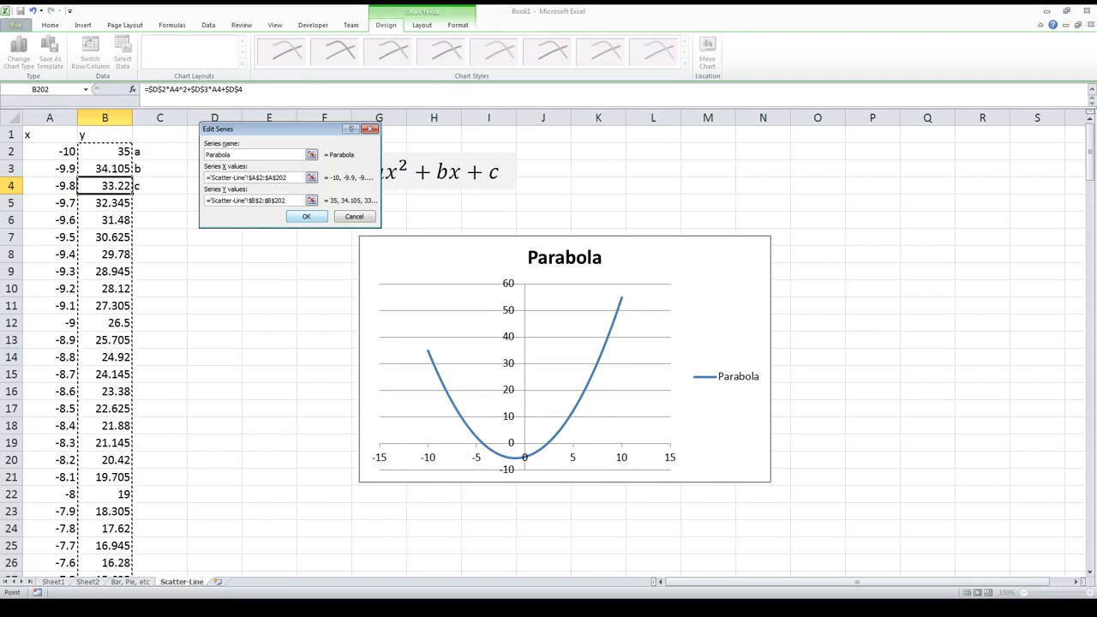
click(306, 216)
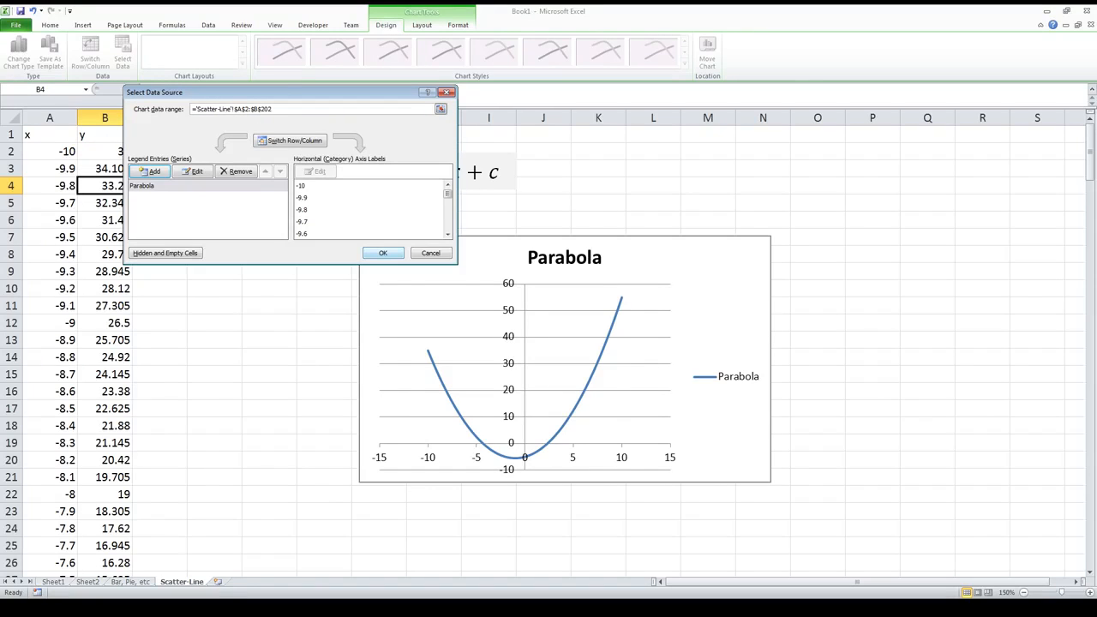
click(383, 253)
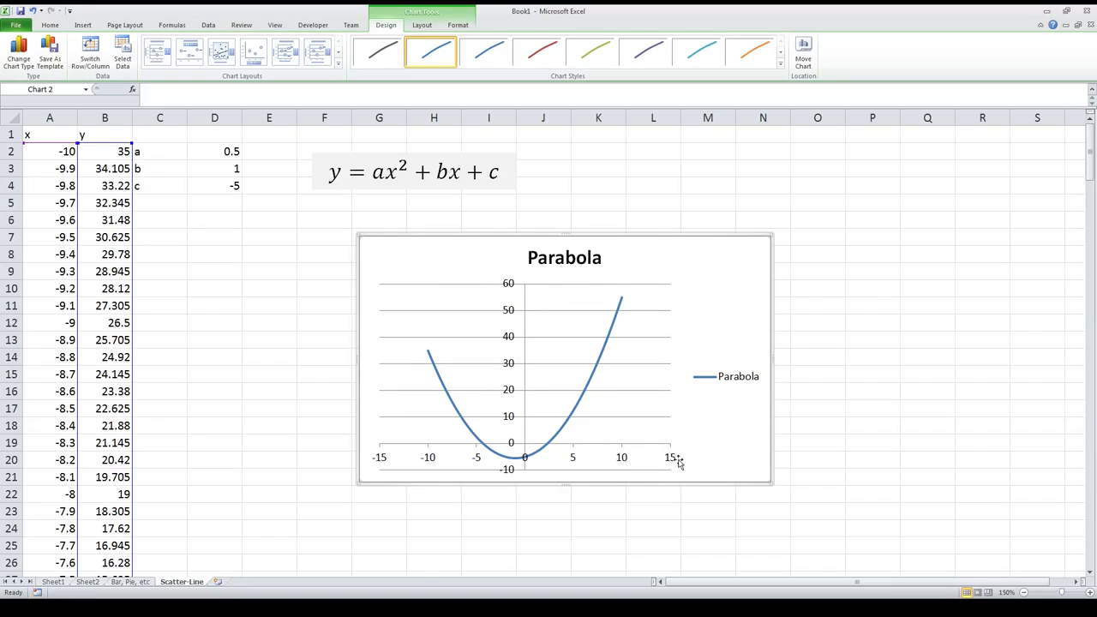
Step: Fix the parabola chart's horizontal axis bounds at a minimum of -10 and a maximum of 10
click(620, 461)
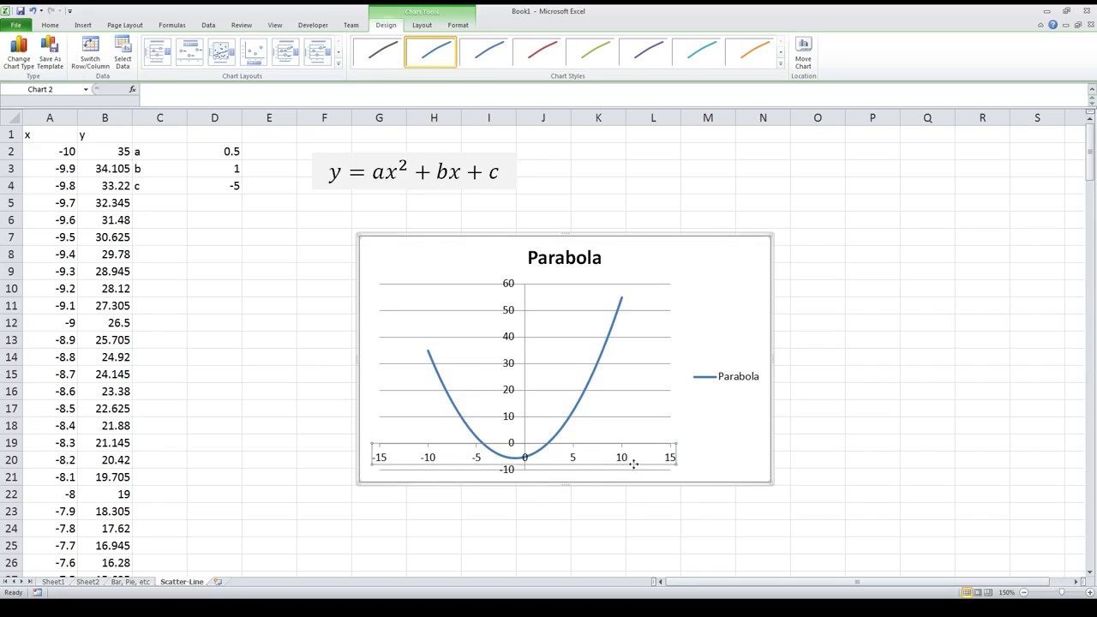
right_click(622, 459)
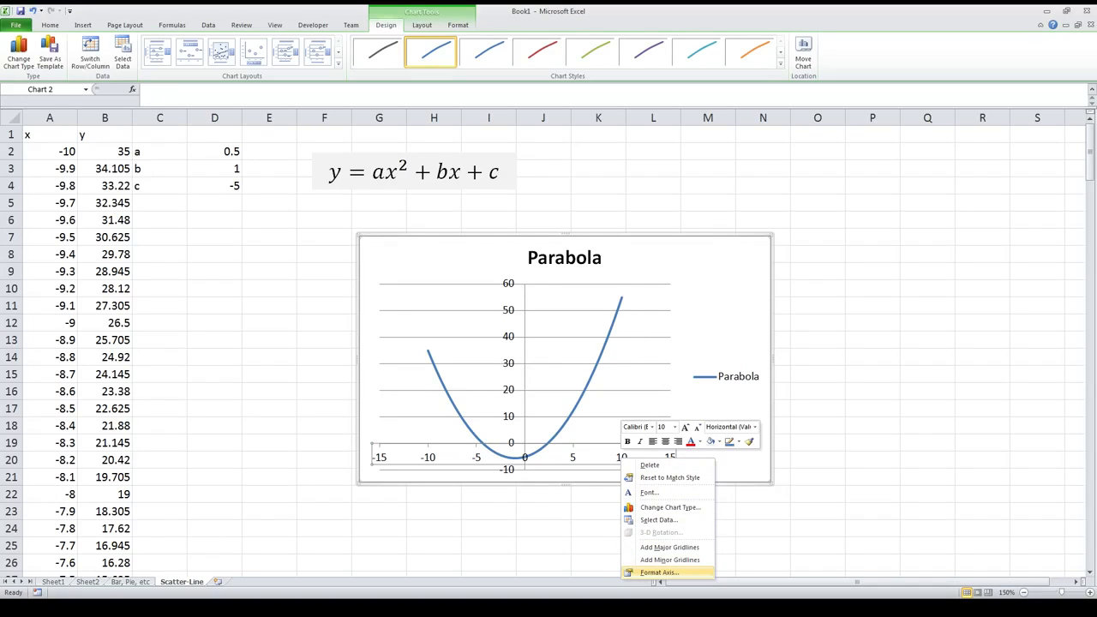
click(658, 572)
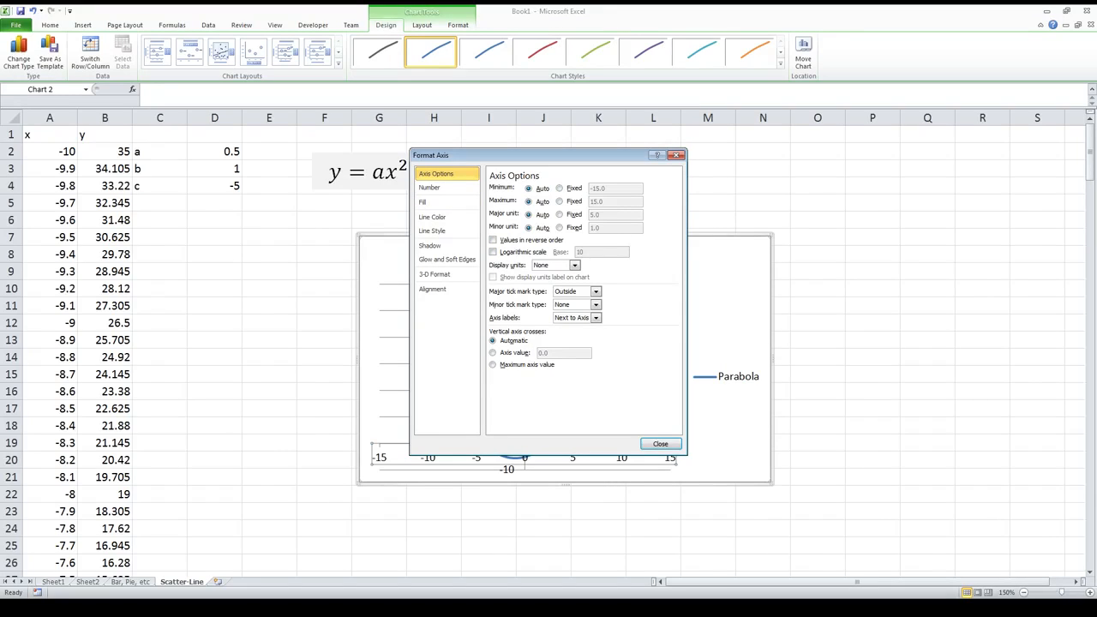
drag(532, 155, 559, 177)
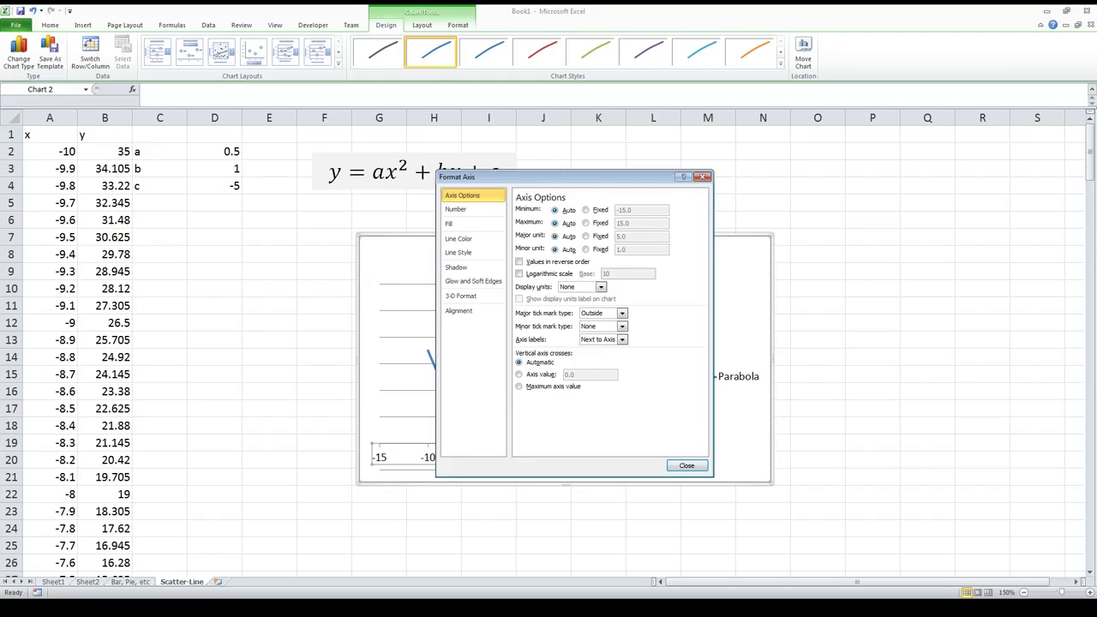
click(586, 210)
double_click(625, 210)
text(-10)
click(586, 223)
drag(631, 224, 615, 224)
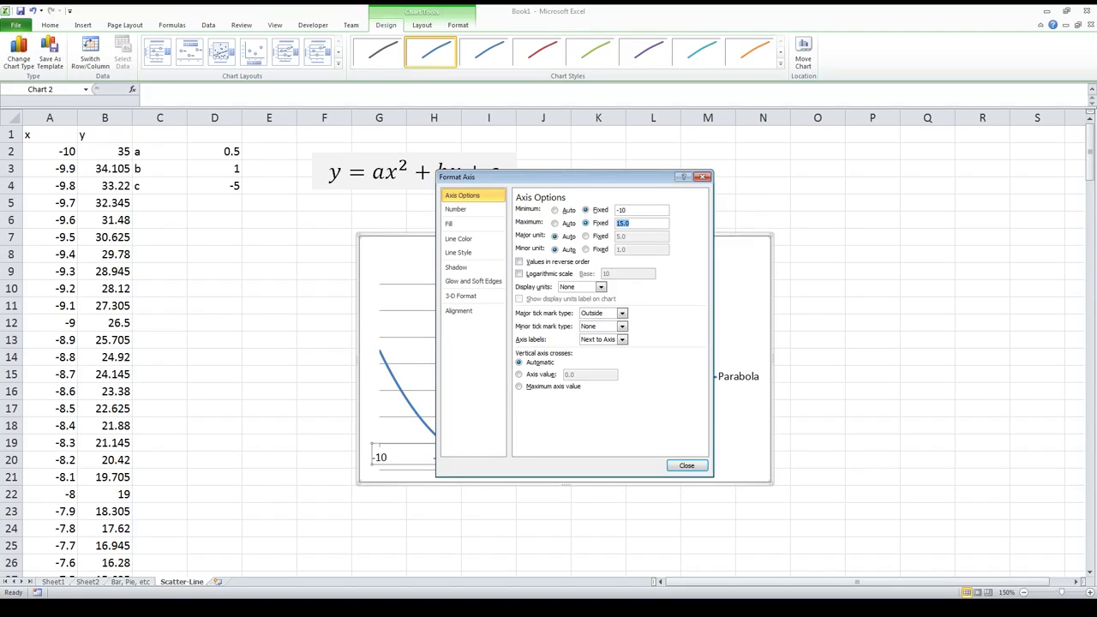
text(10)
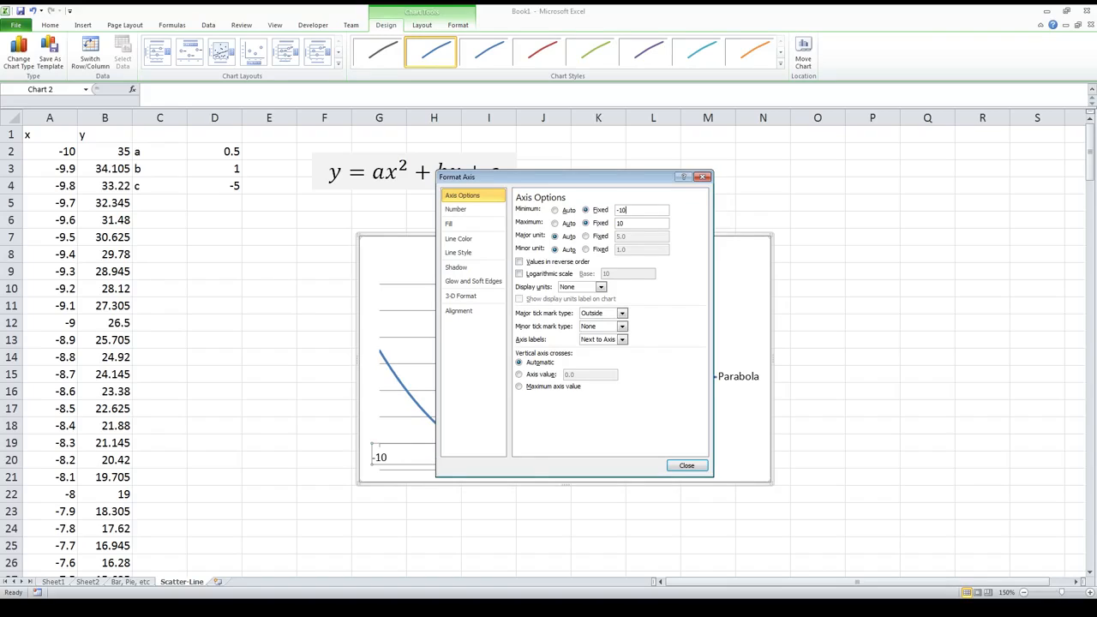
click(693, 466)
click(707, 461)
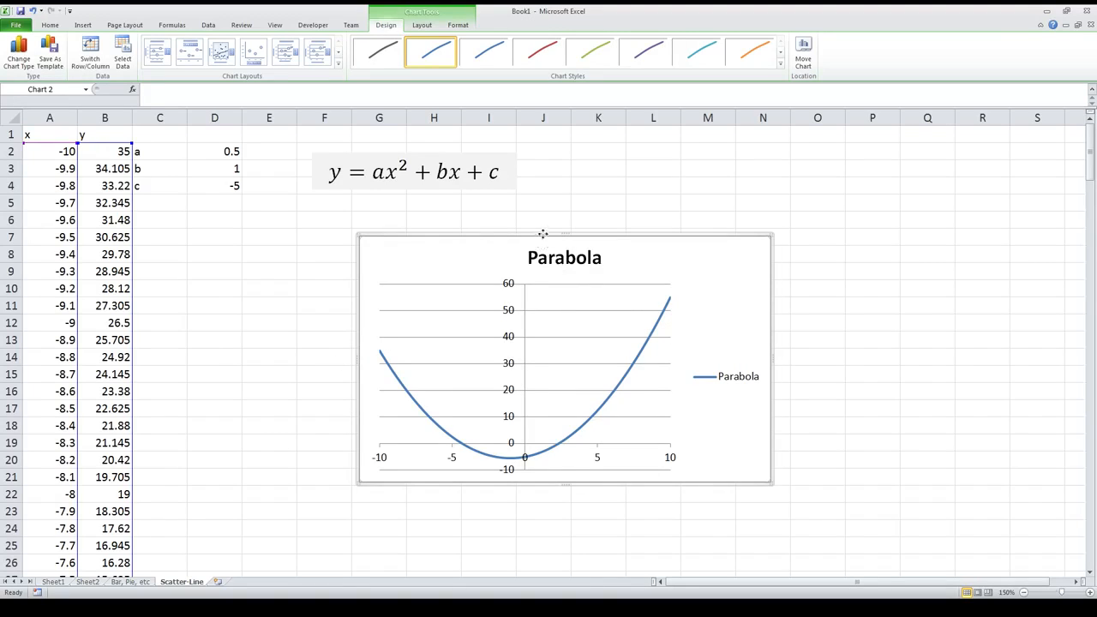
Step: Delete the parabola chart's legend and reposition the chart below the equation, starting around column E, row 7
drag(535, 241, 436, 215)
click(631, 352)
key(Delete)
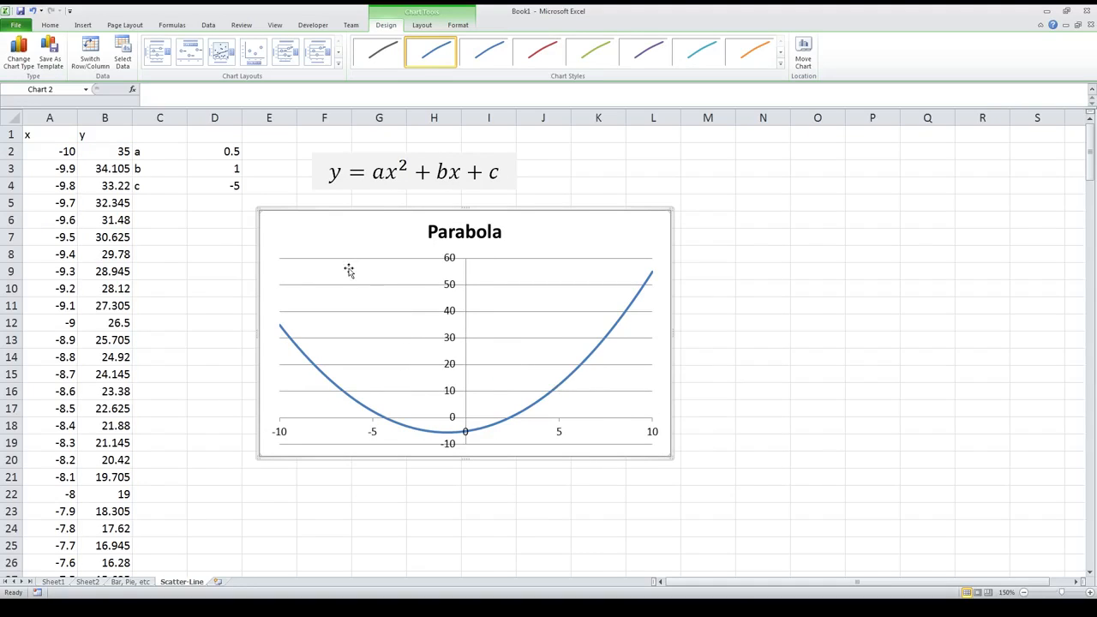
drag(370, 215, 370, 241)
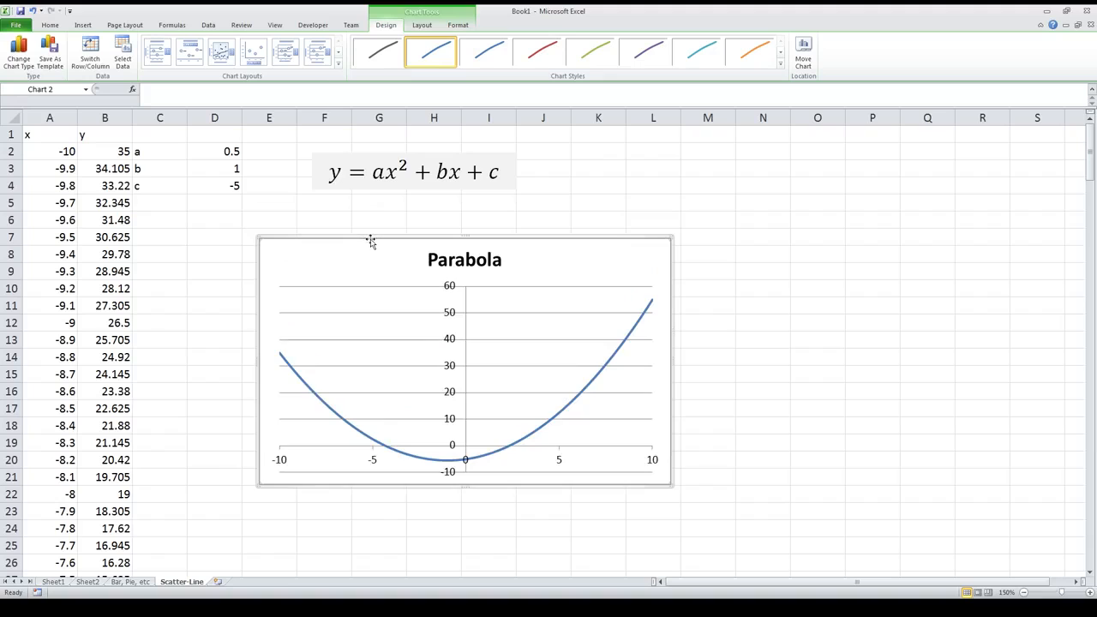